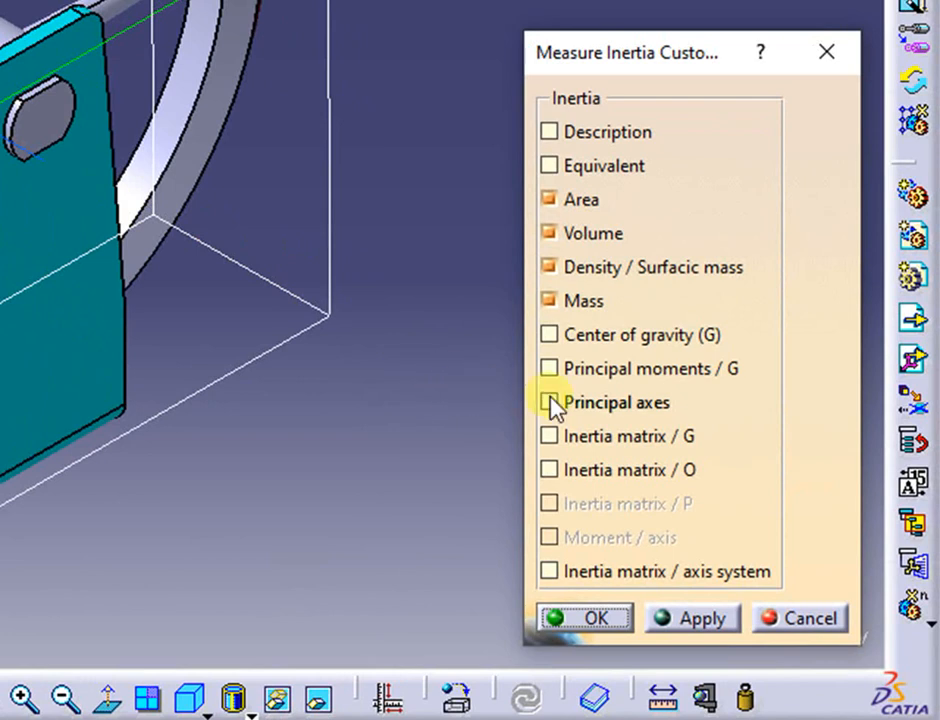
Step: Include the principal axes in the assembly's inertia measurement results and close the measurement
click(551, 403)
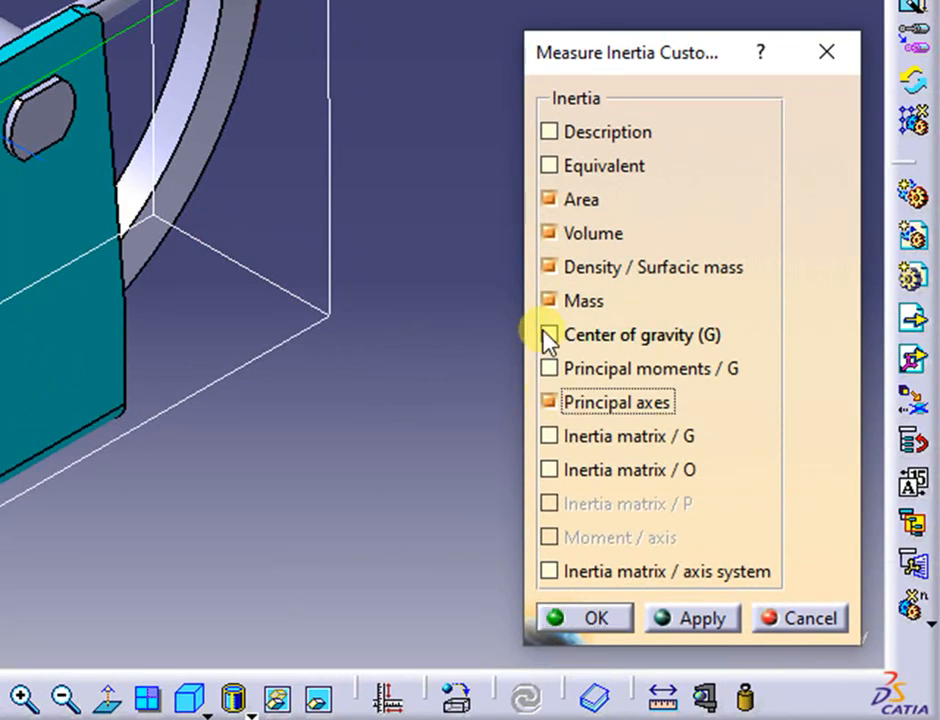
click(597, 620)
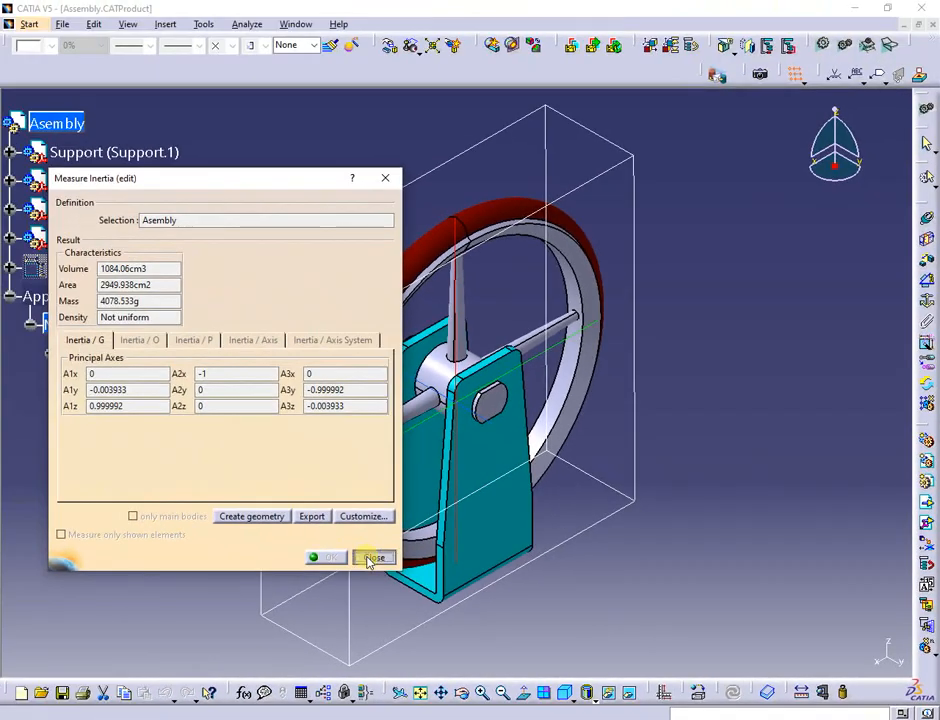
click(372, 558)
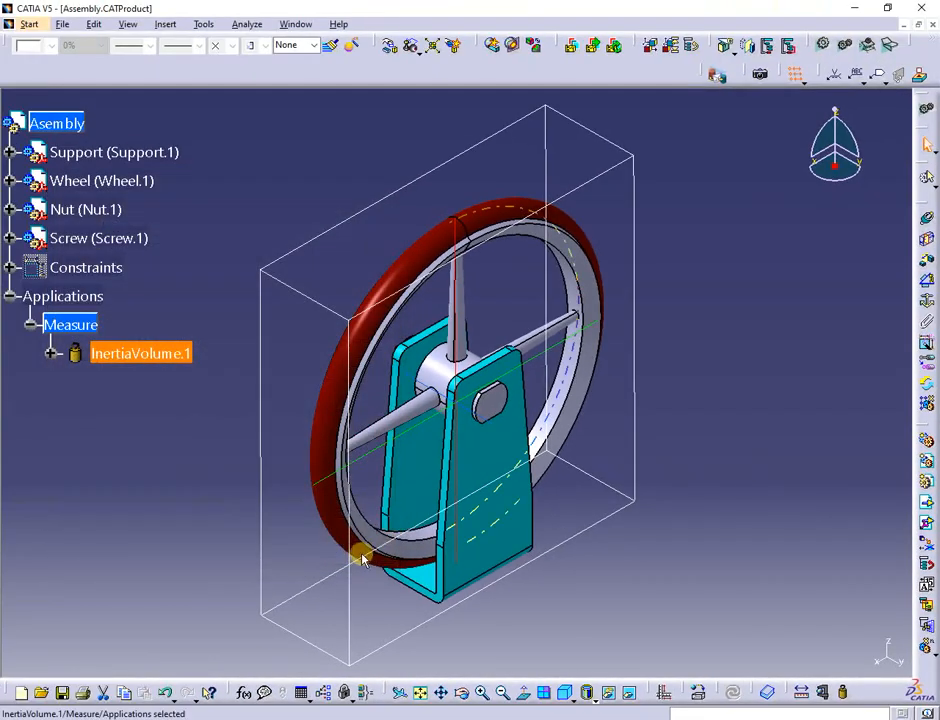
Step: Expand the assembly's InertiaVolume.1 measure in the tree and select its BBLz bounding-box length
click(46, 355)
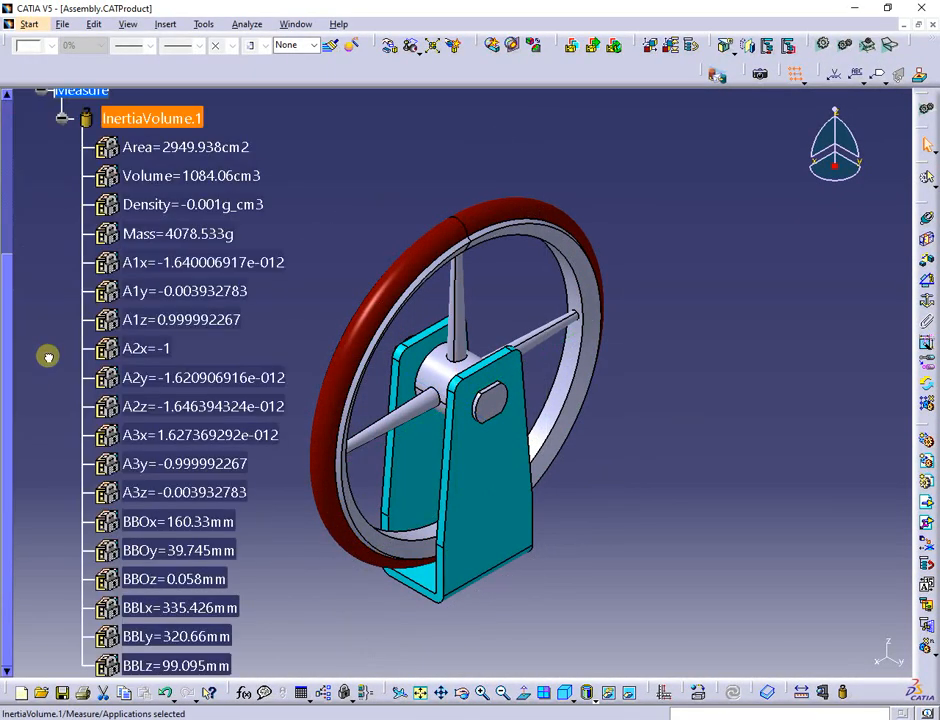
scroll(201, 380, down, 3)
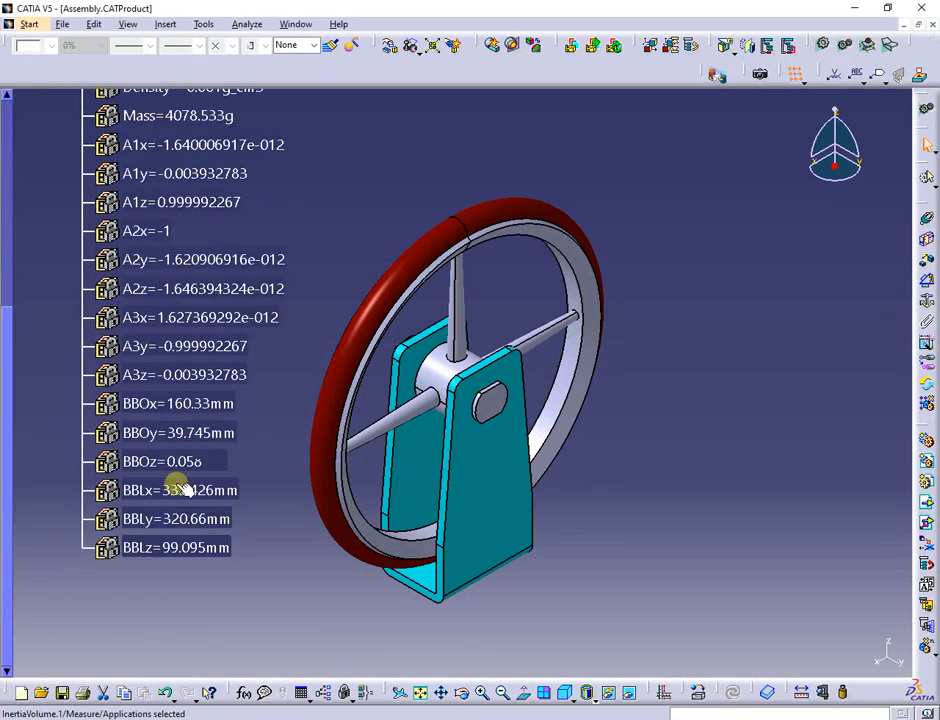
click(178, 555)
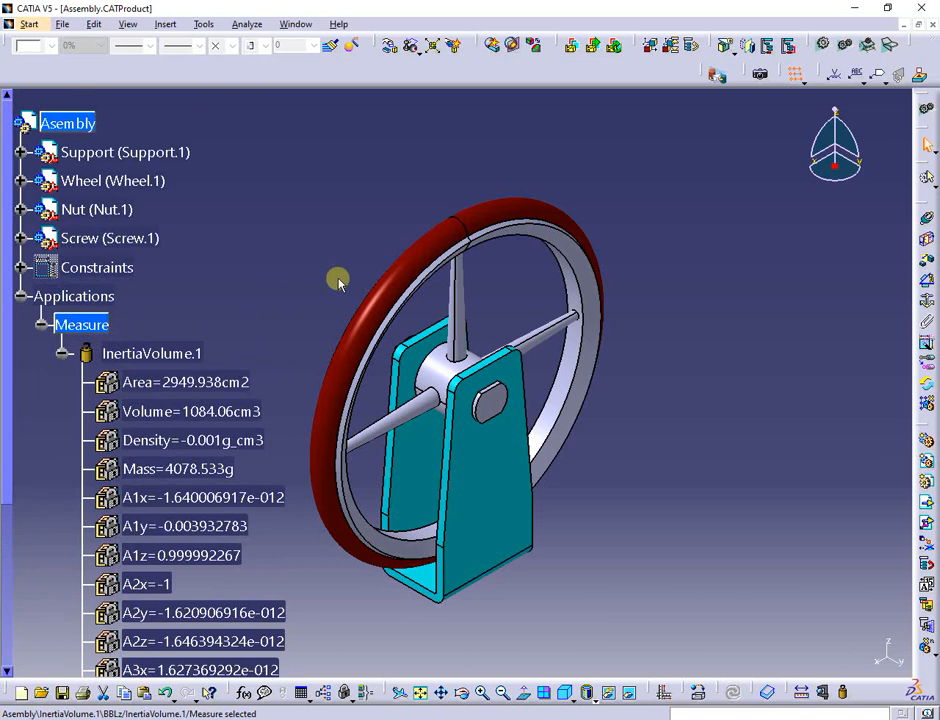
Step: Switch to File Explorer and run 001 Add BBLxyz.catvbs from the Test Model's Macros folder on the assembly
key(alt+Tab)
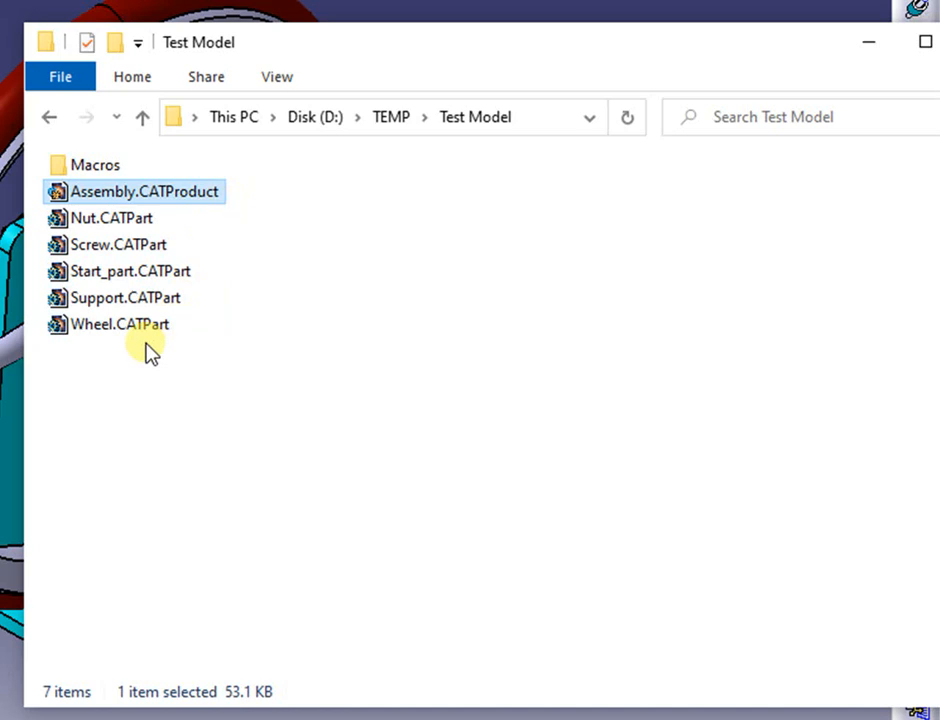
double_click(84, 167)
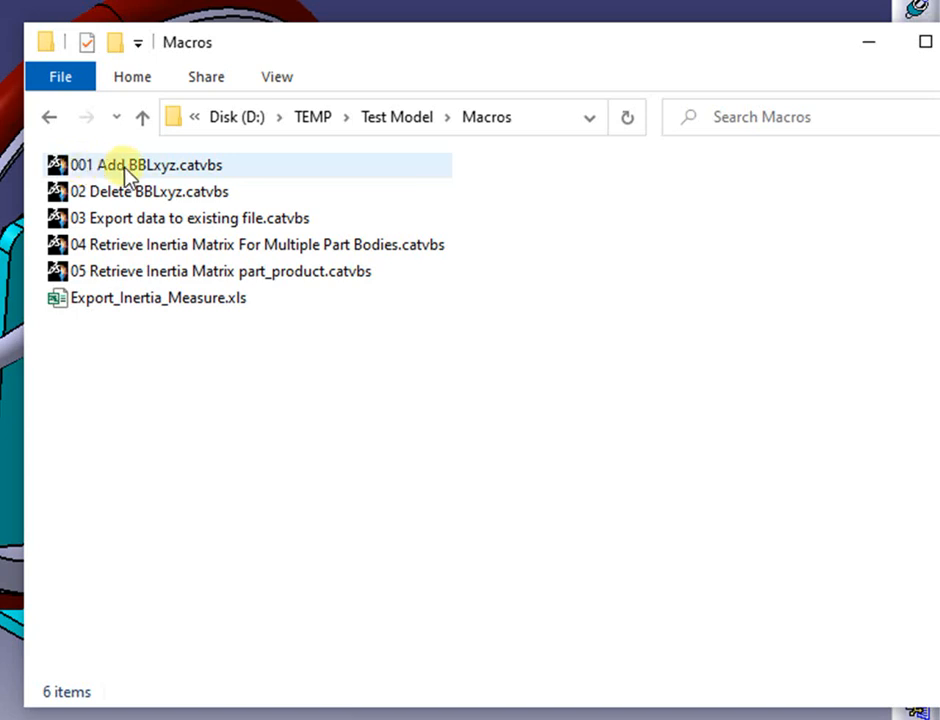
double_click(125, 168)
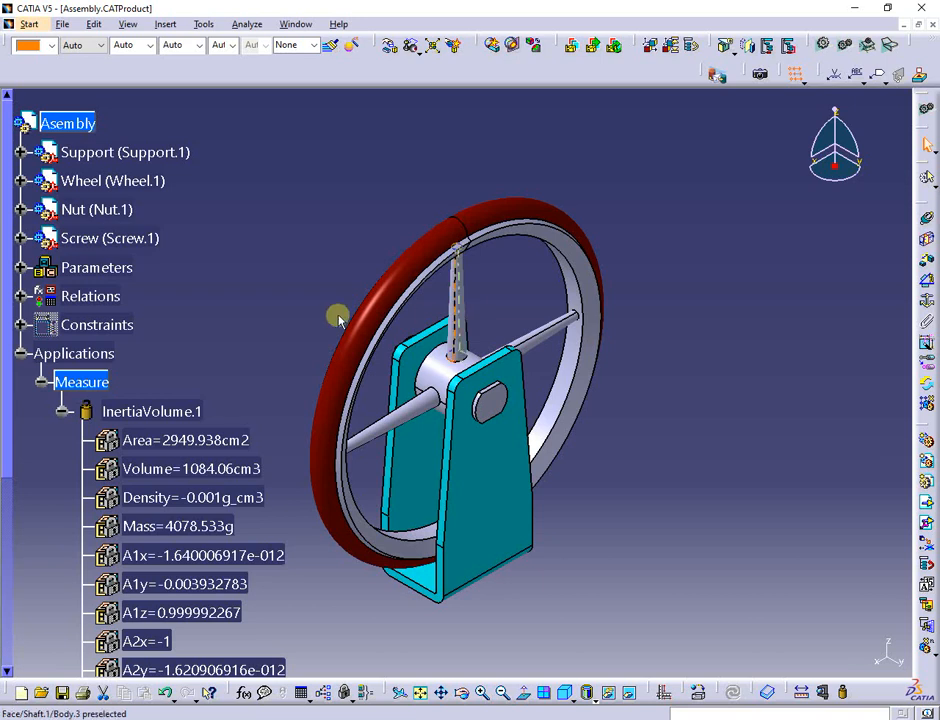
Step: Expand the assembly's Parameters and Relations and compare the BBLx, BBLy and BBLz entries with the InertiaVolume.1 measure
click(21, 268)
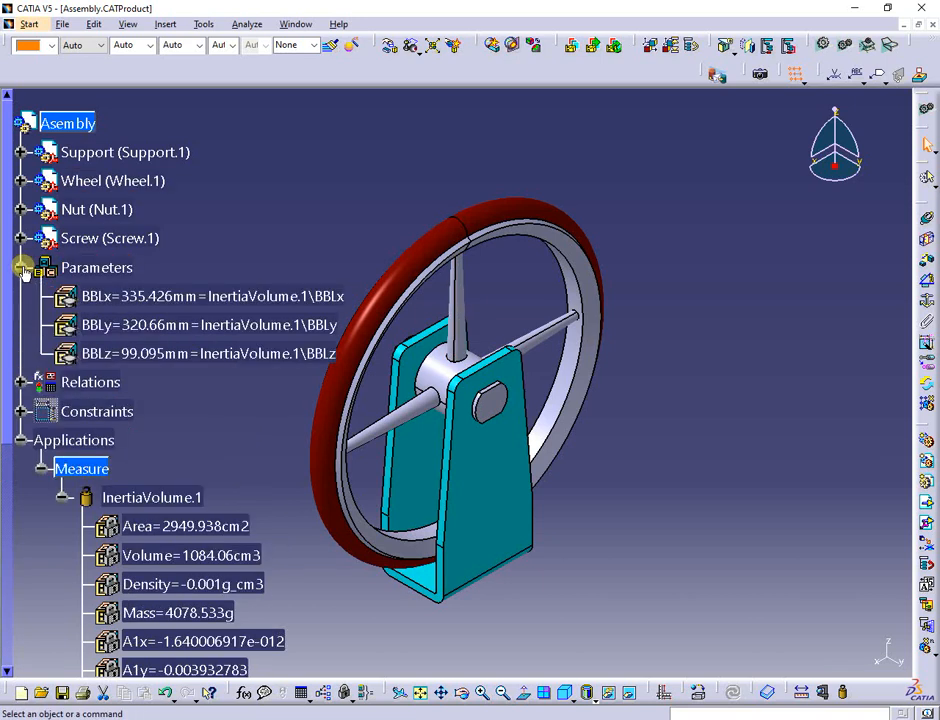
click(21, 382)
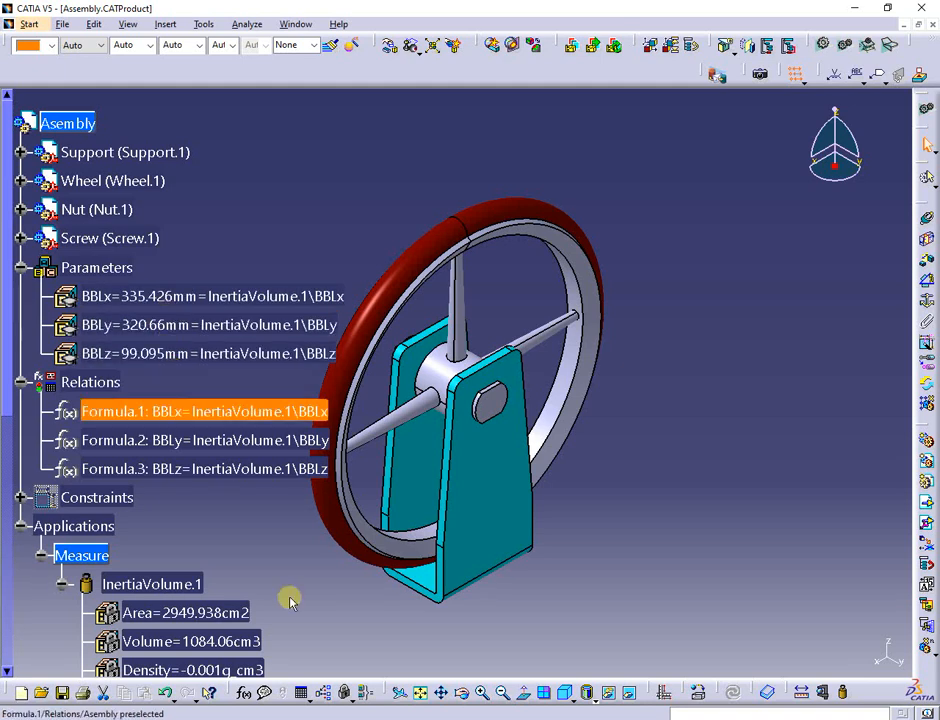
scroll(281, 617, down, 6)
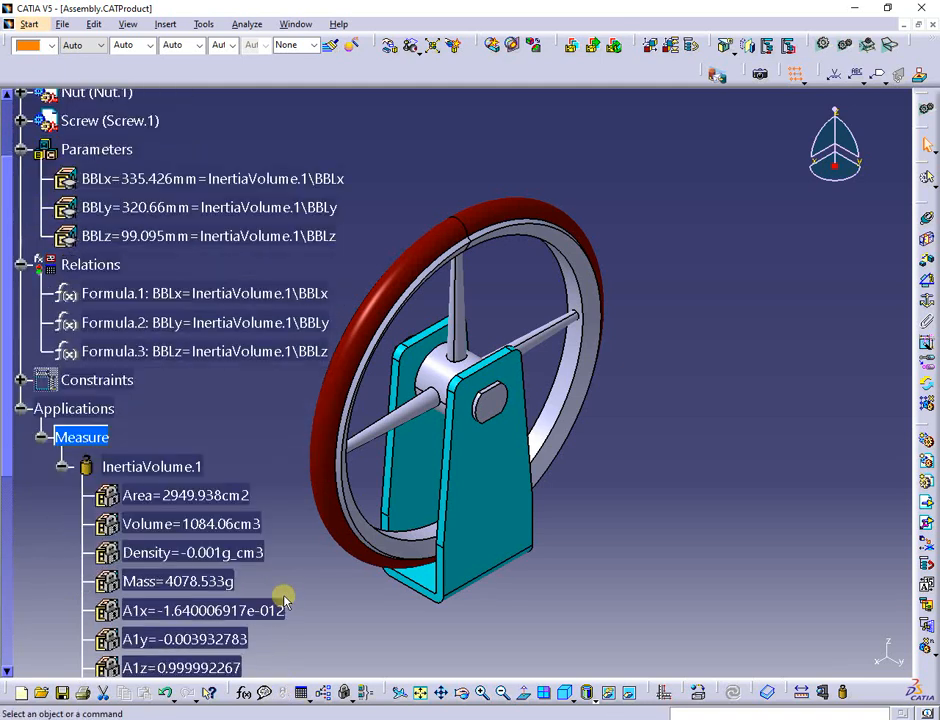
scroll(284, 600, down, 2)
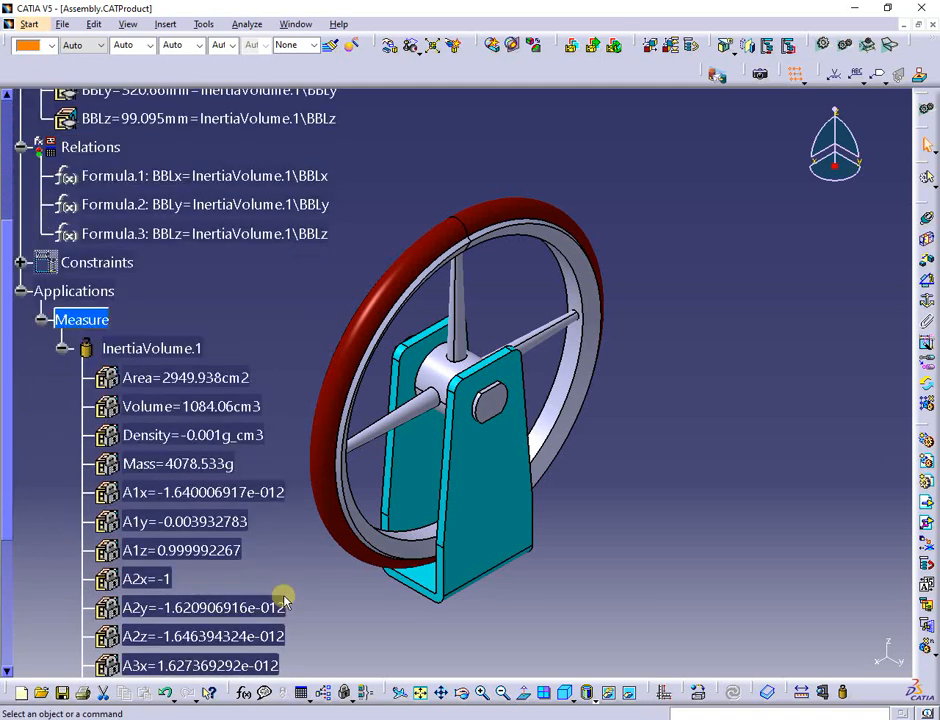
scroll(284, 600, down, 12)
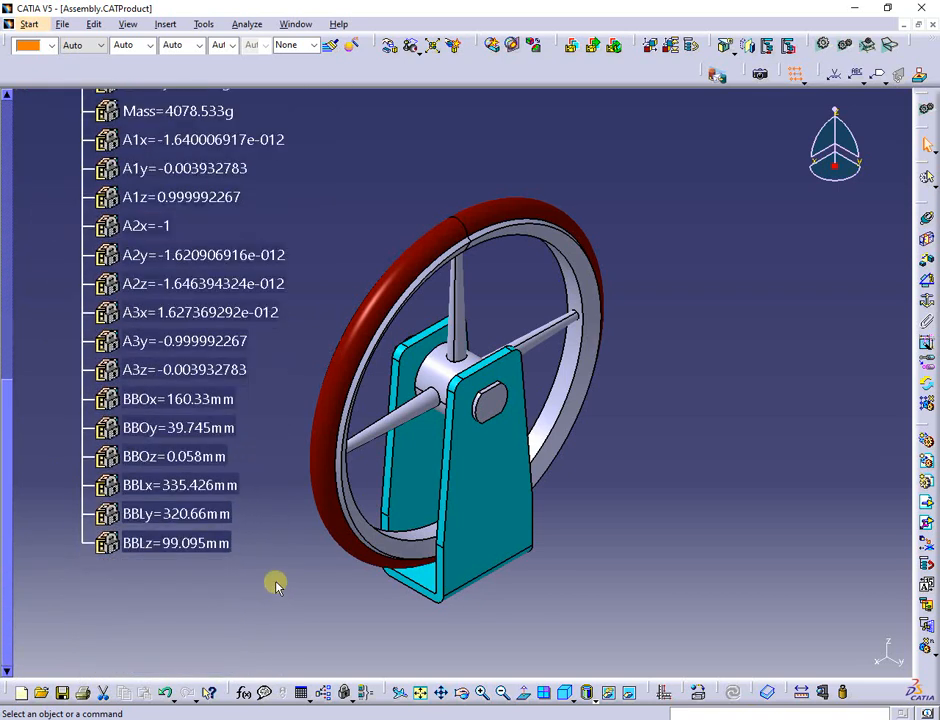
scroll(270, 553, up, 14)
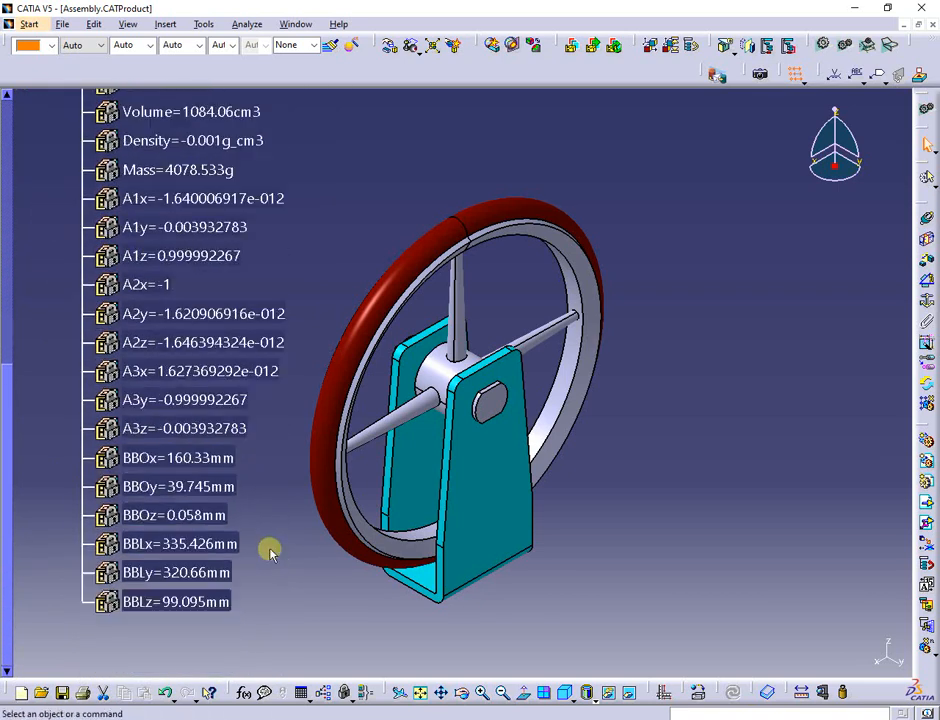
scroll(270, 553, up, 6)
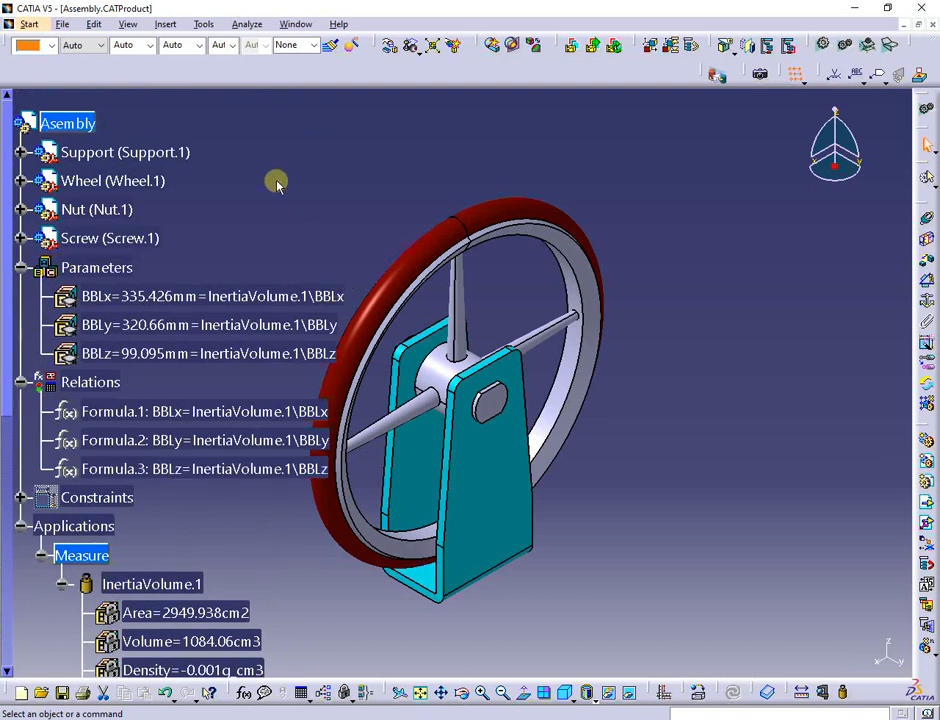
middle_drag(331, 181, 459, 195)
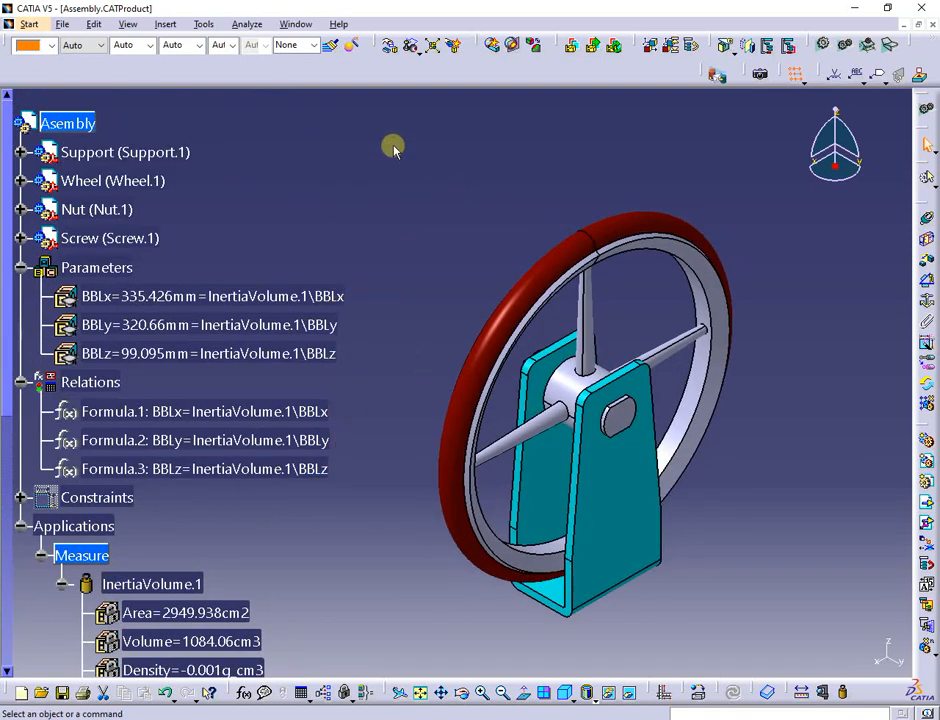
Step: Switch to Wheel.CATPart and compare its BBL parameters and formulas with the bounding-box values under InertiaVolume.1
click(283, 27)
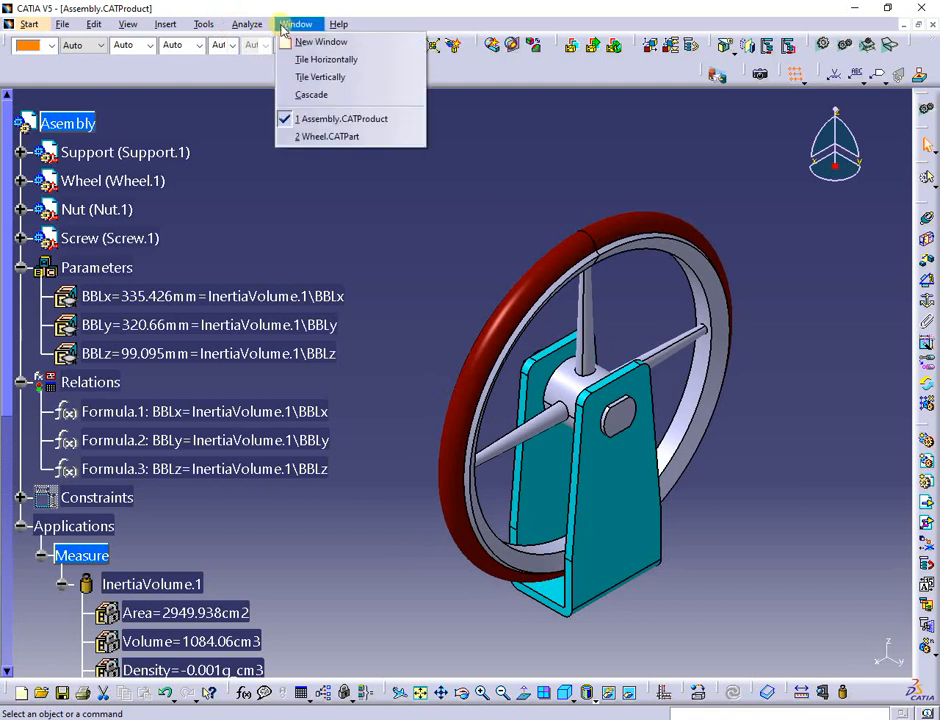
click(311, 139)
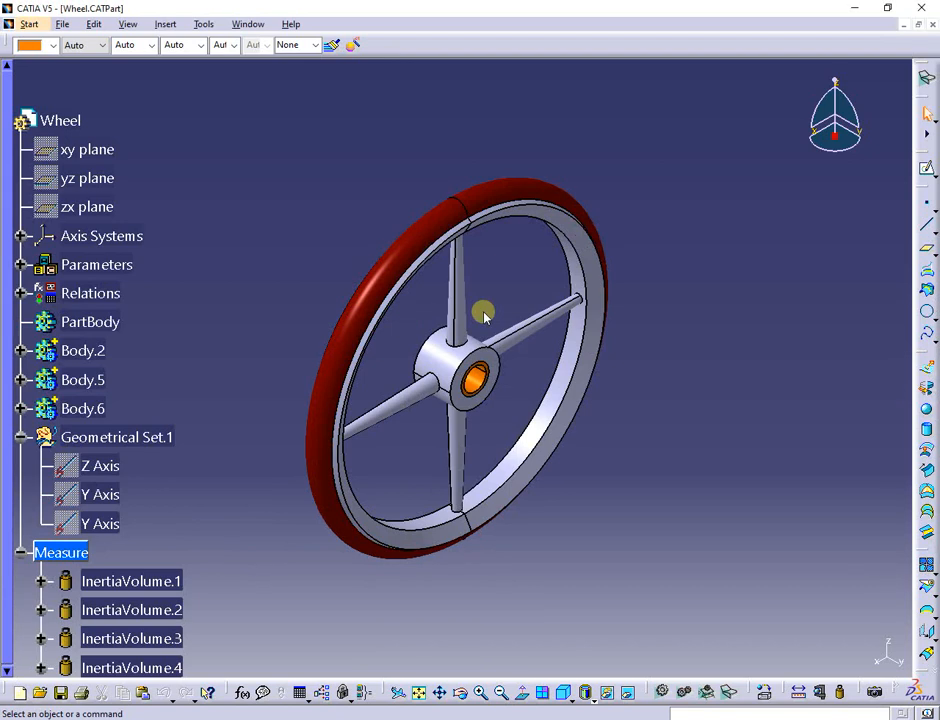
click(21, 264)
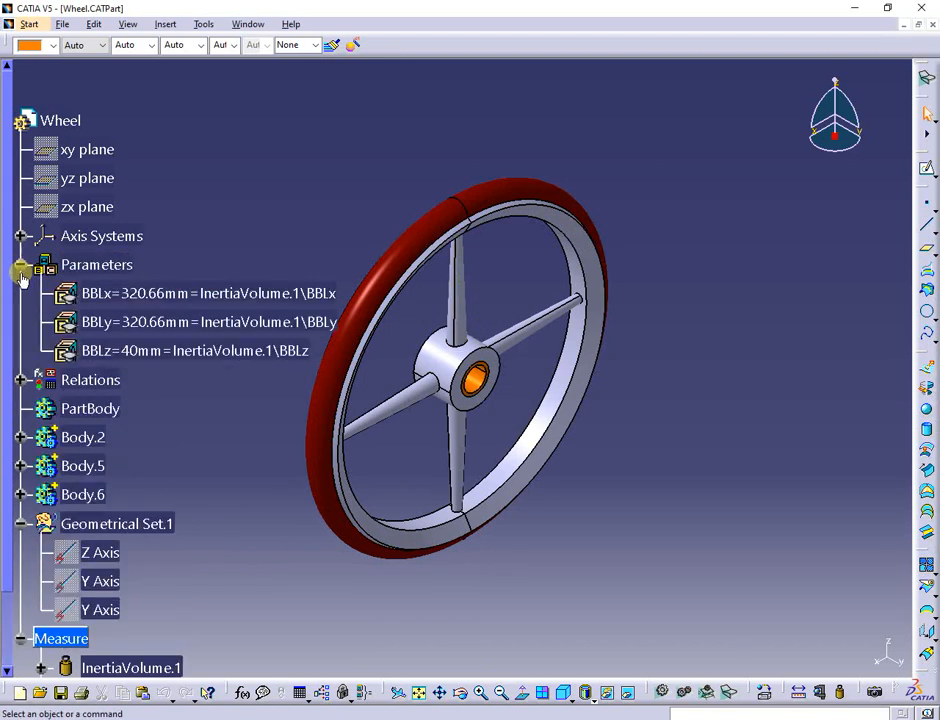
click(21, 380)
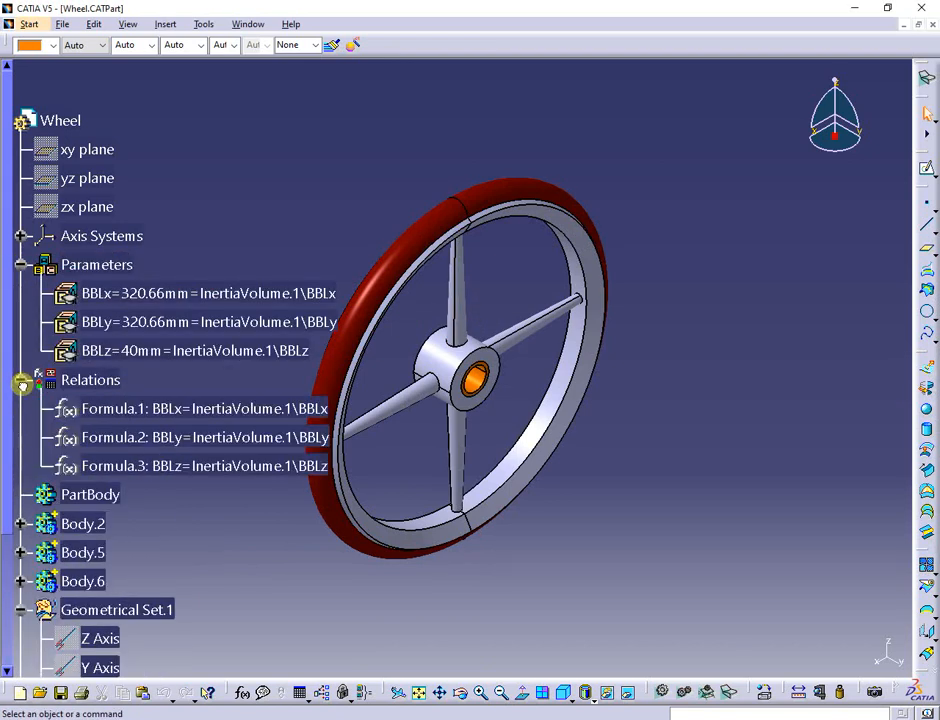
scroll(204, 508, down, 5)
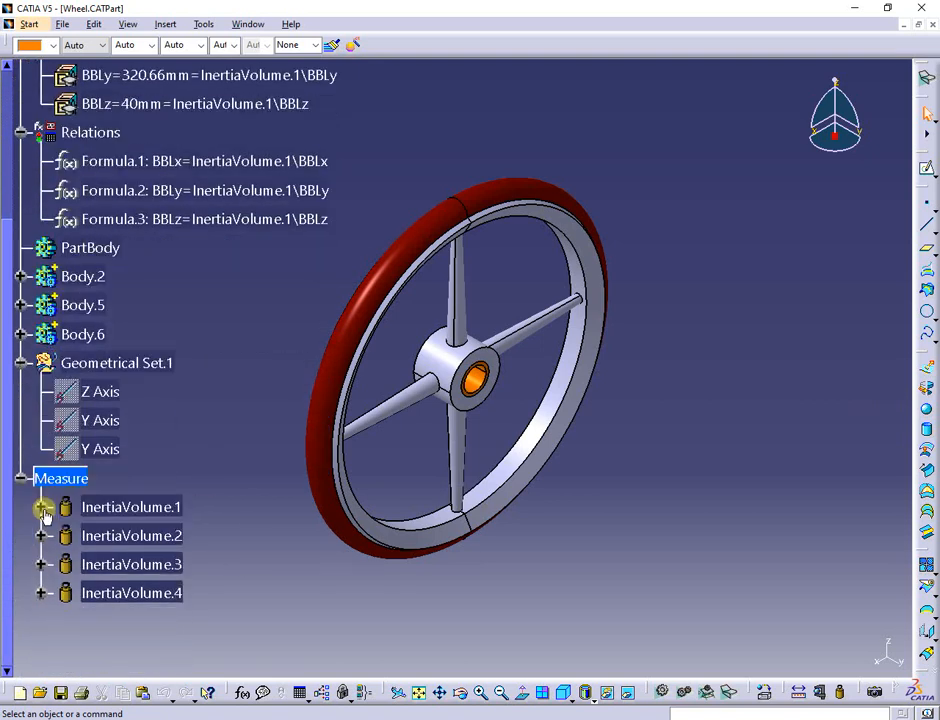
click(42, 507)
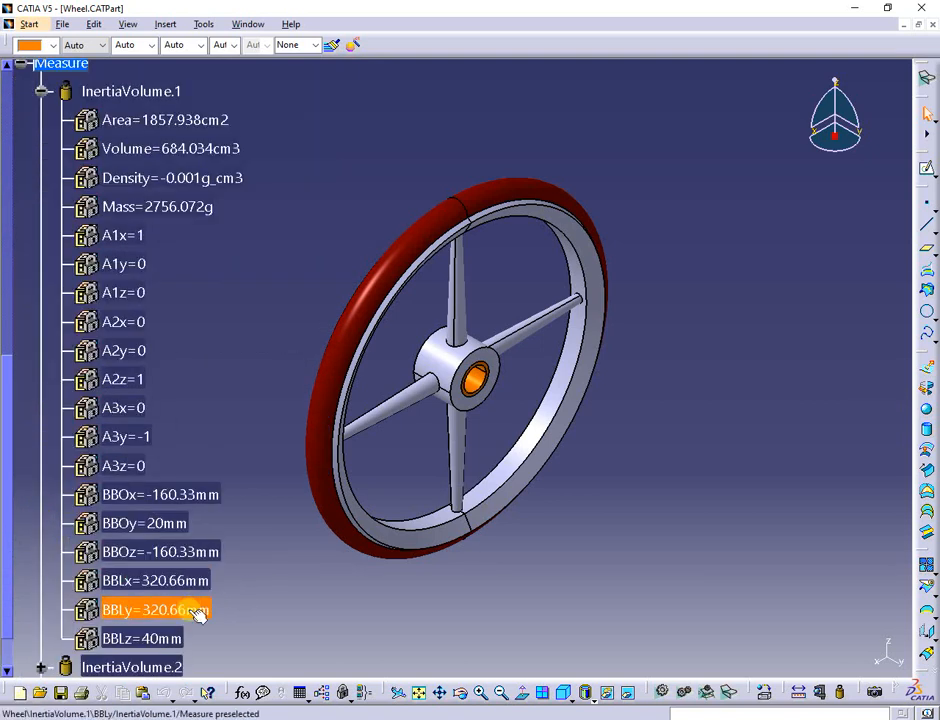
scroll(287, 405, up, 6)
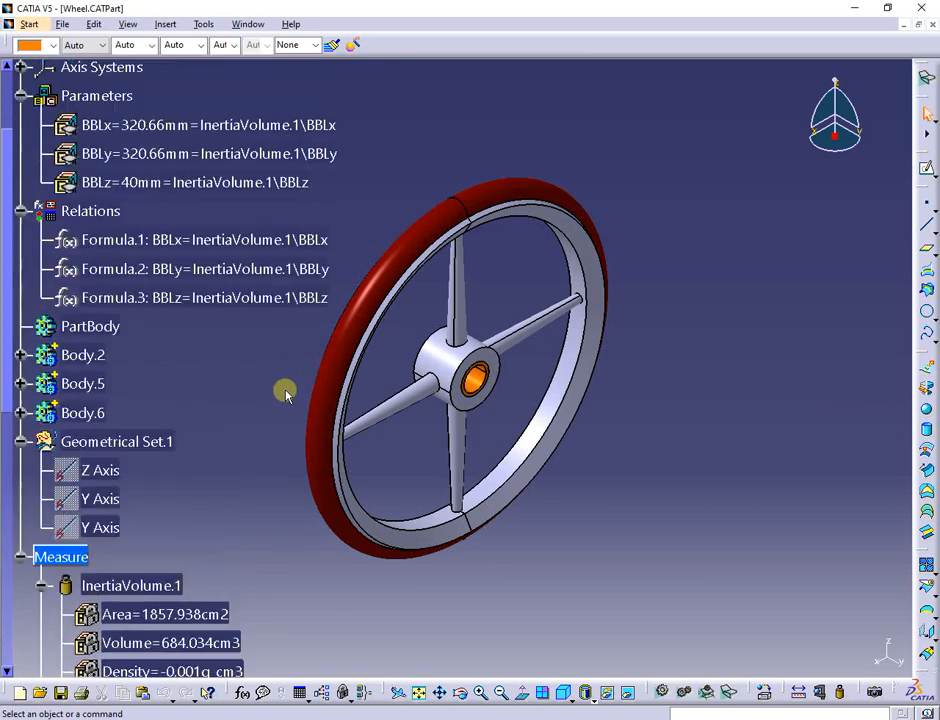
scroll(285, 393, up, 3)
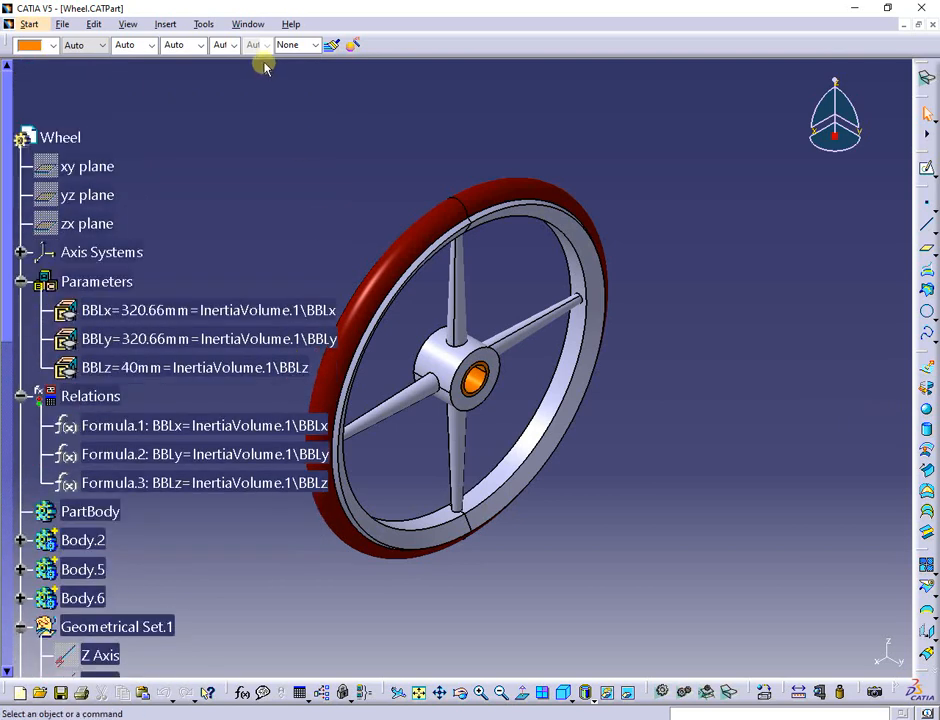
Step: Return to Assembly.CATProduct, run 02 Delete BBLxyz.catvbs from File Explorer, and check the Parameters and Relations in Wheel.CATPart
click(250, 26)
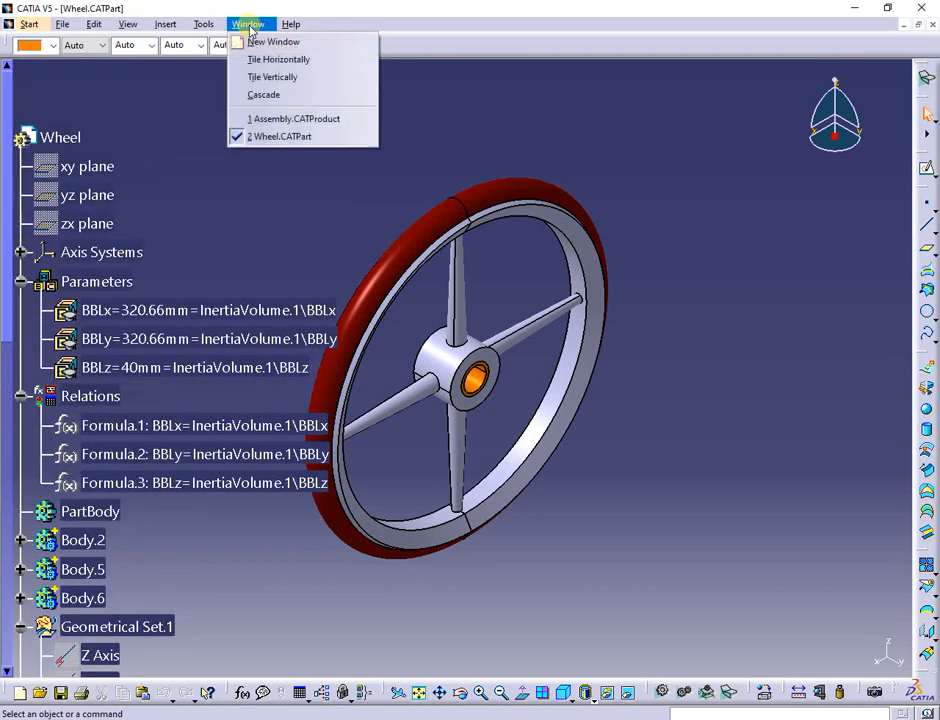
click(268, 118)
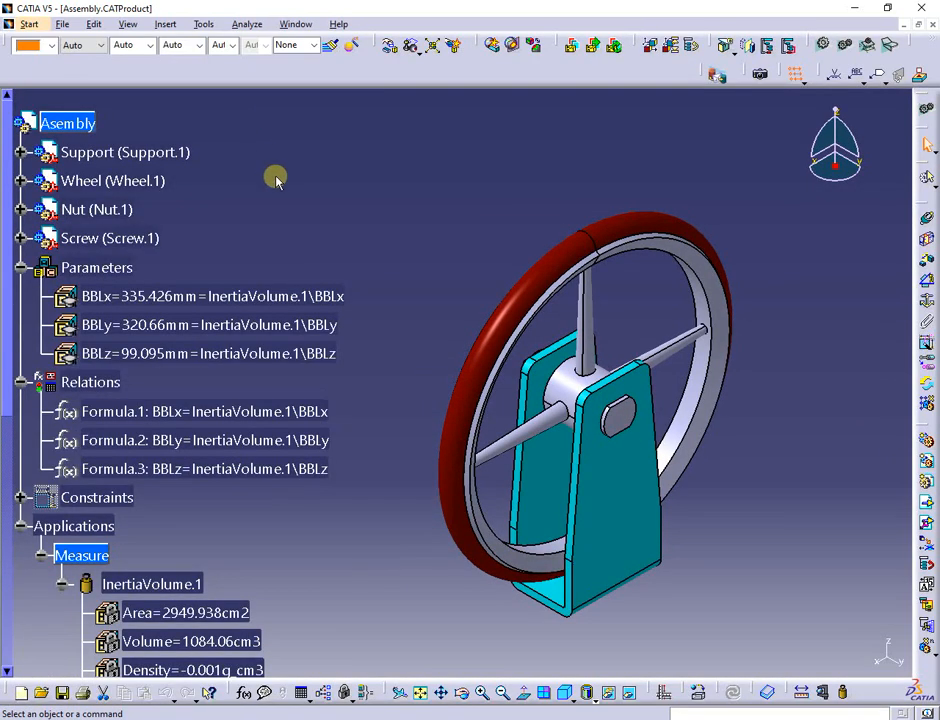
key(alt+Tab)
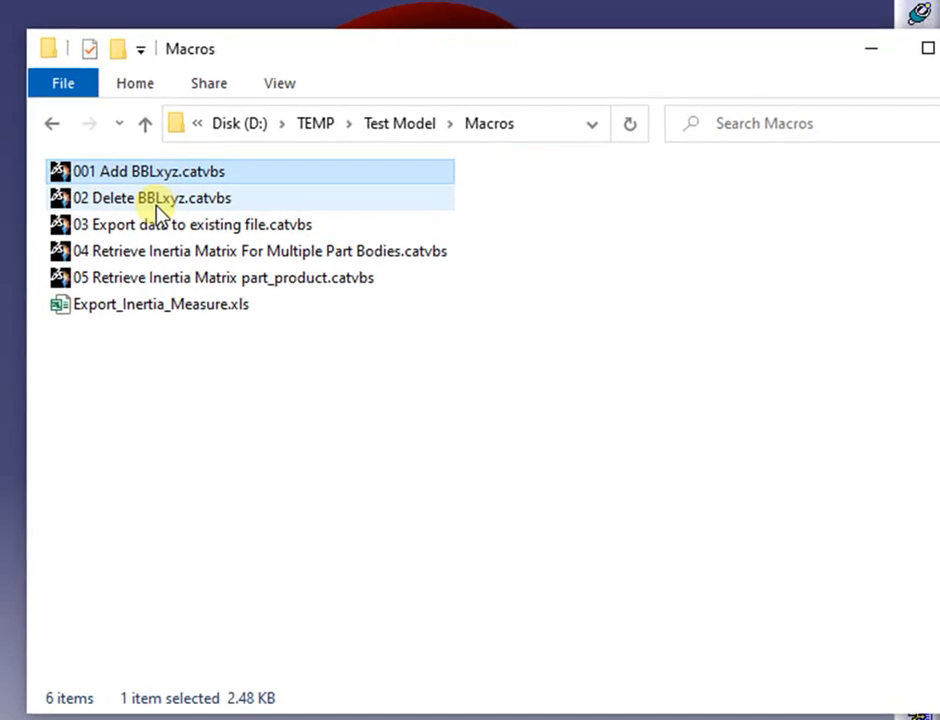
click(490, 322)
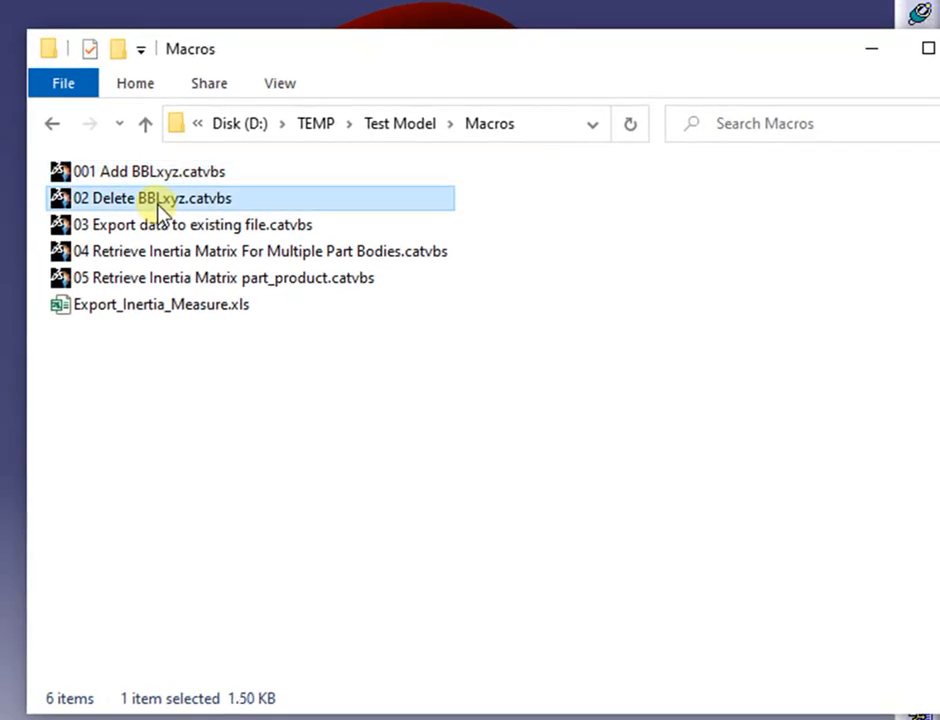
double_click(158, 205)
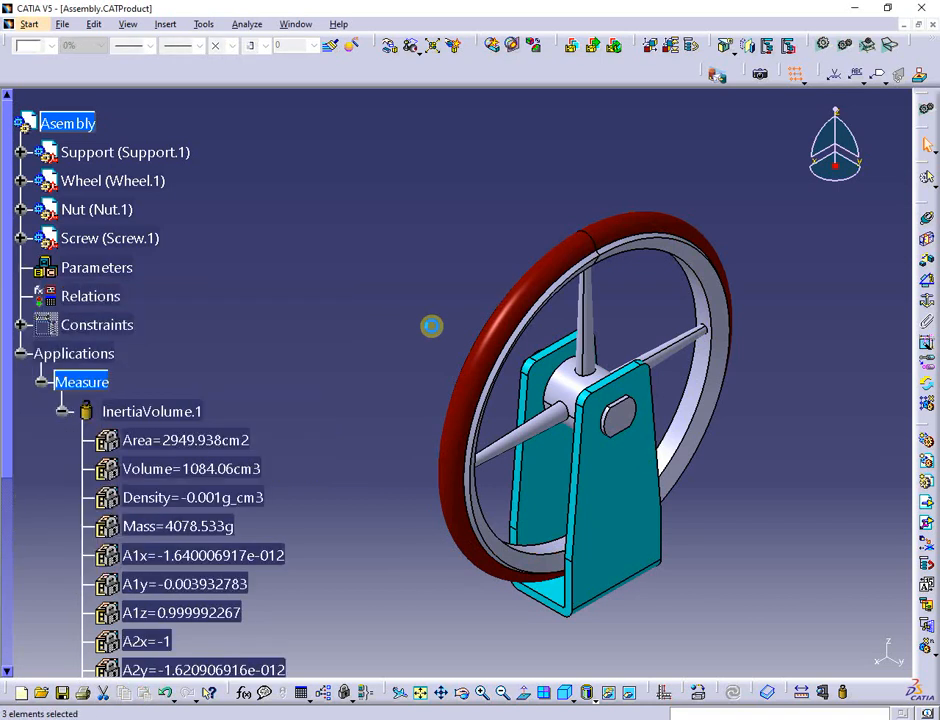
click(295, 24)
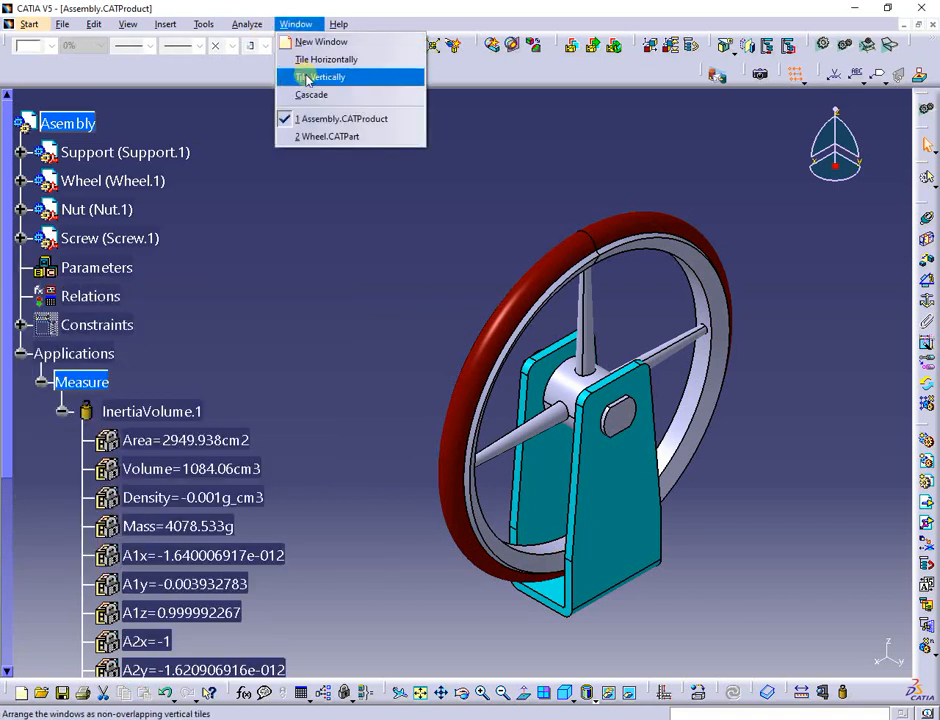
click(320, 138)
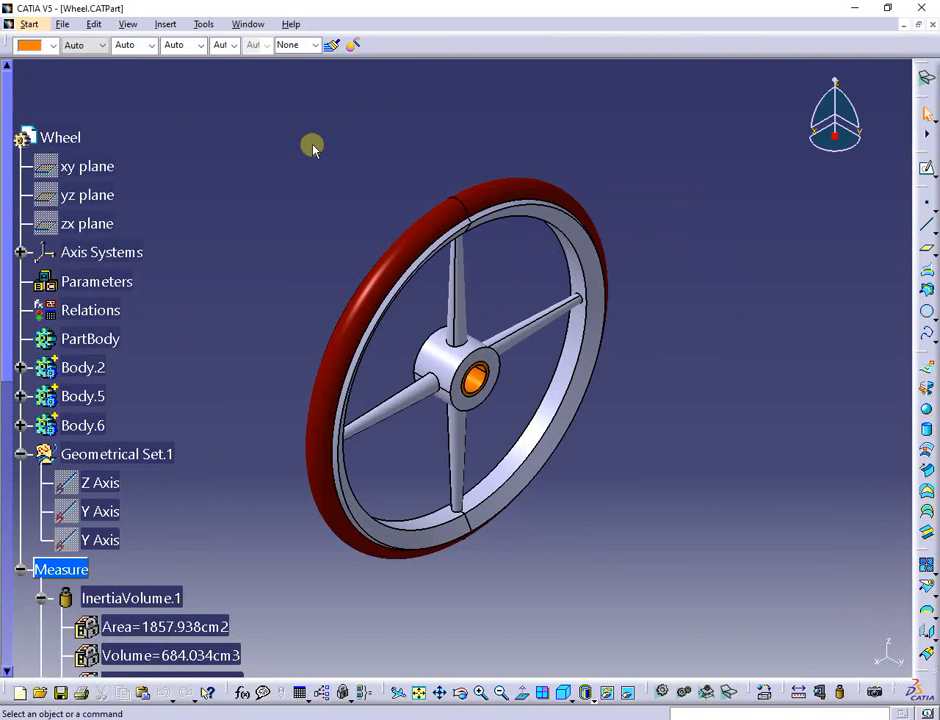
Step: Switch to File Explorer's Macros folder, open 001 Add BBLxyz.catvbs in Notepad and maximize its window
key(alt+Tab)
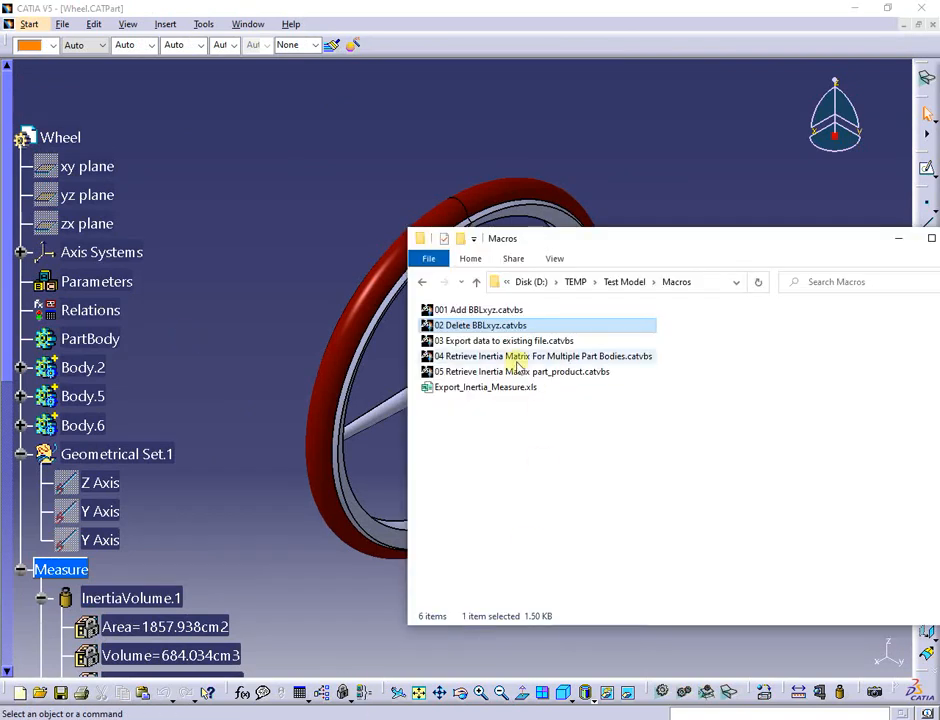
click(491, 312)
right_click(491, 312)
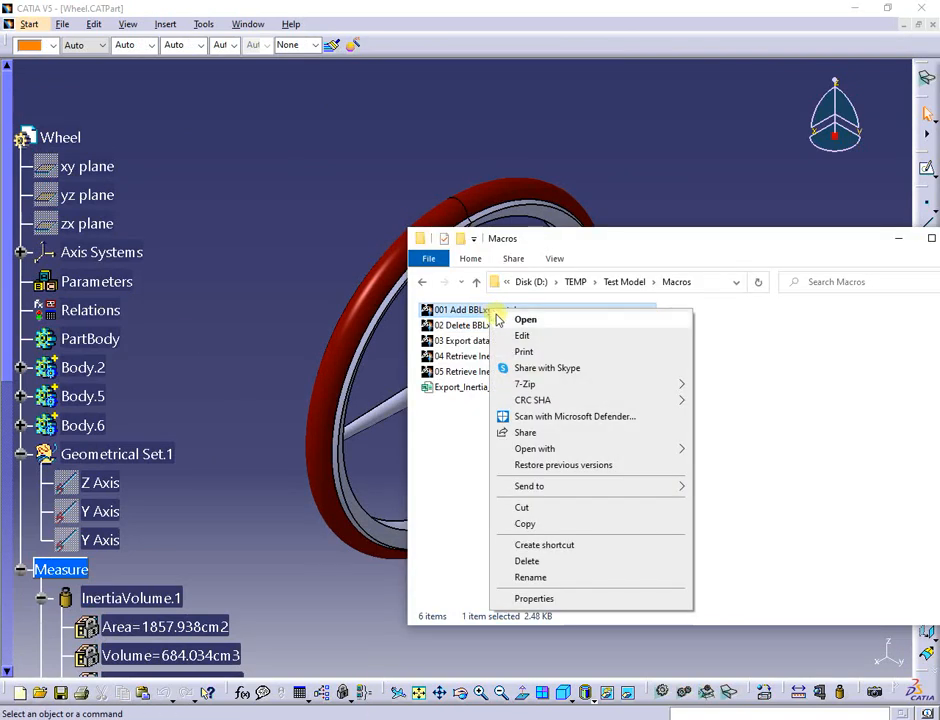
mouse_move(684, 447)
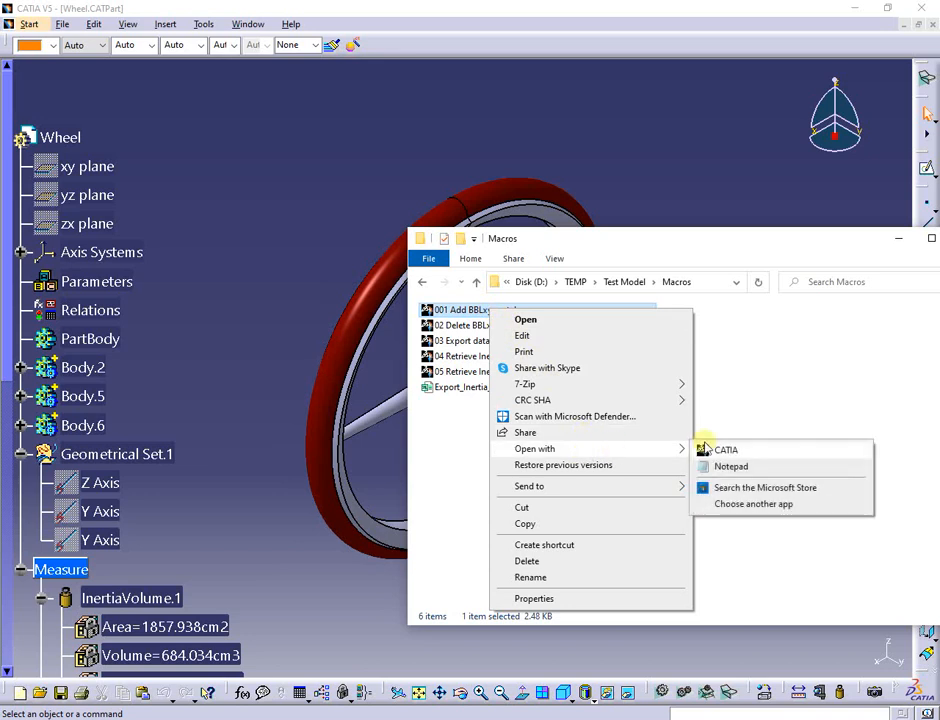
click(772, 469)
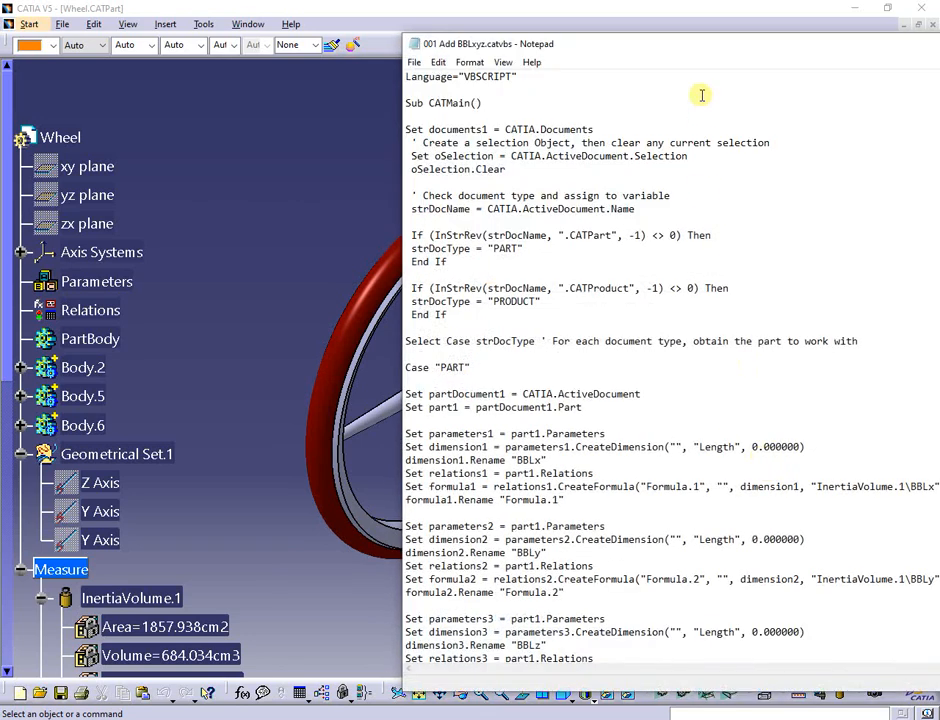
double_click(706, 51)
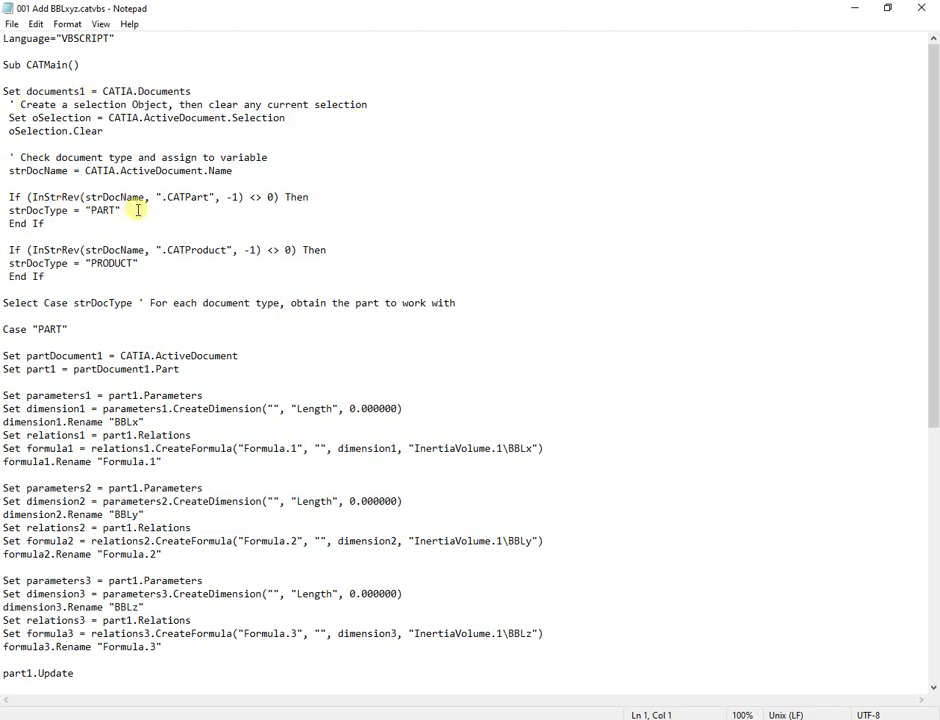
Step: Examine the macro's document type checks and its BBLx, BBLy and BBLz length parameter code in the PART and PRODUCT cases
drag(138, 210, 6, 217)
drag(140, 263, 4, 264)
click(85, 343)
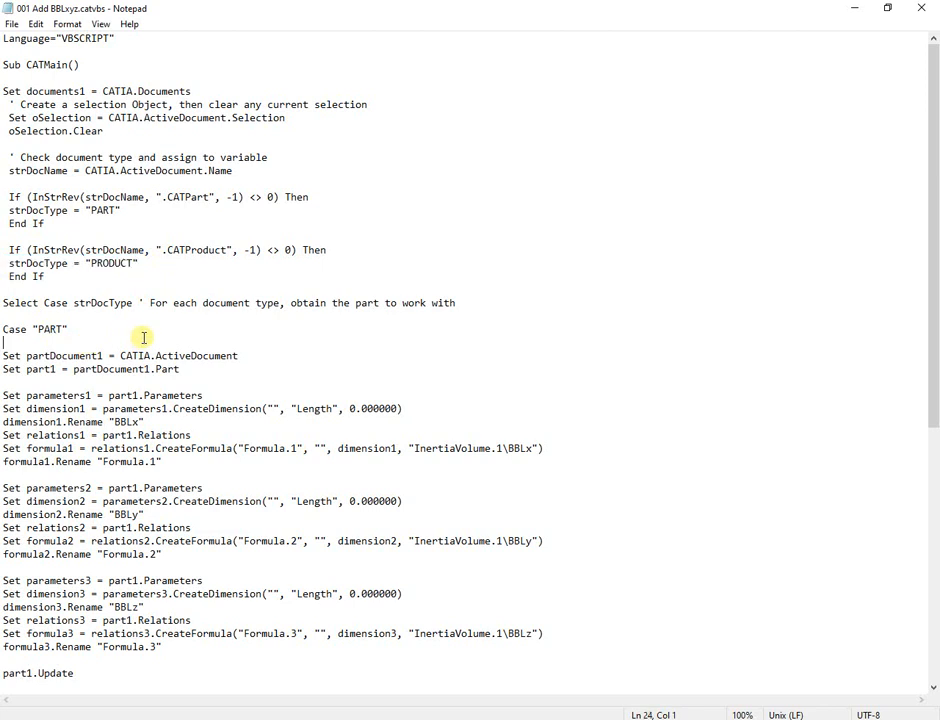
scroll(143, 336, down, 7)
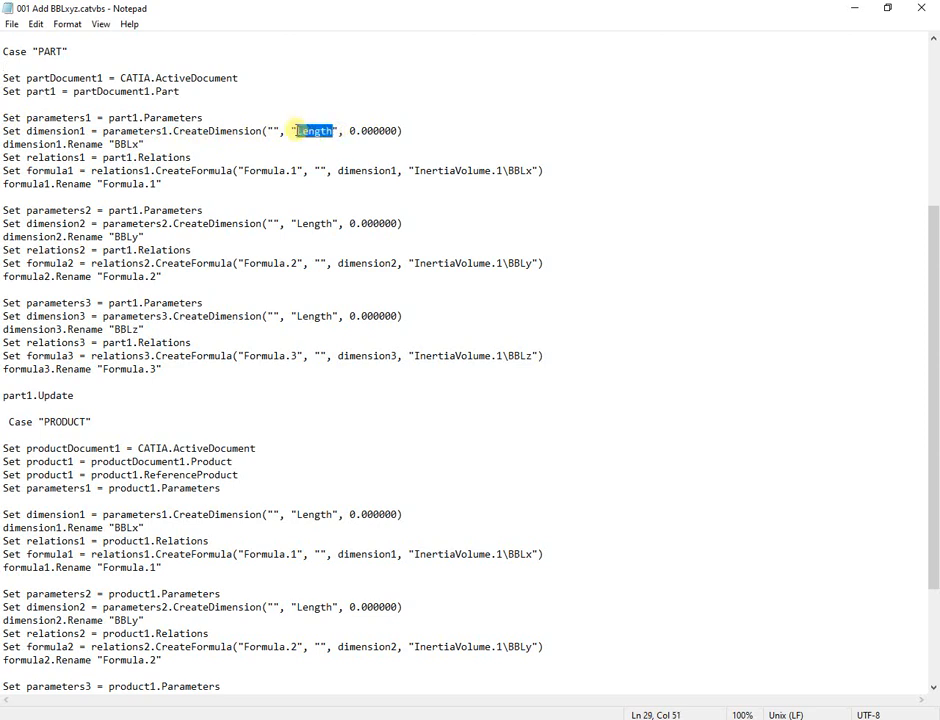
drag(148, 144, 2, 144)
drag(150, 237, 3, 238)
drag(148, 329, 3, 329)
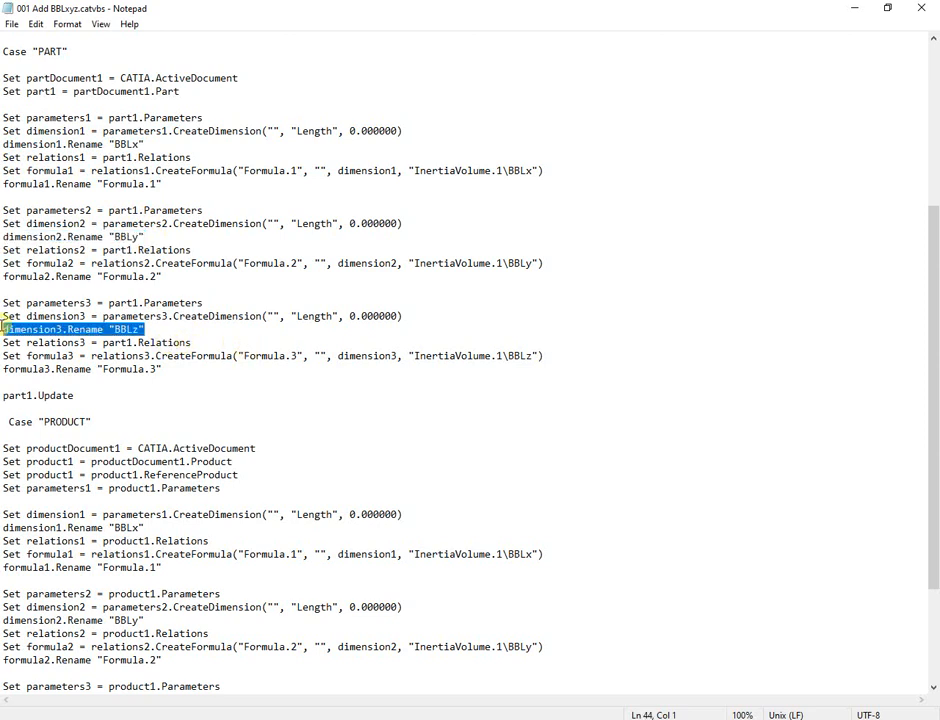
click(119, 419)
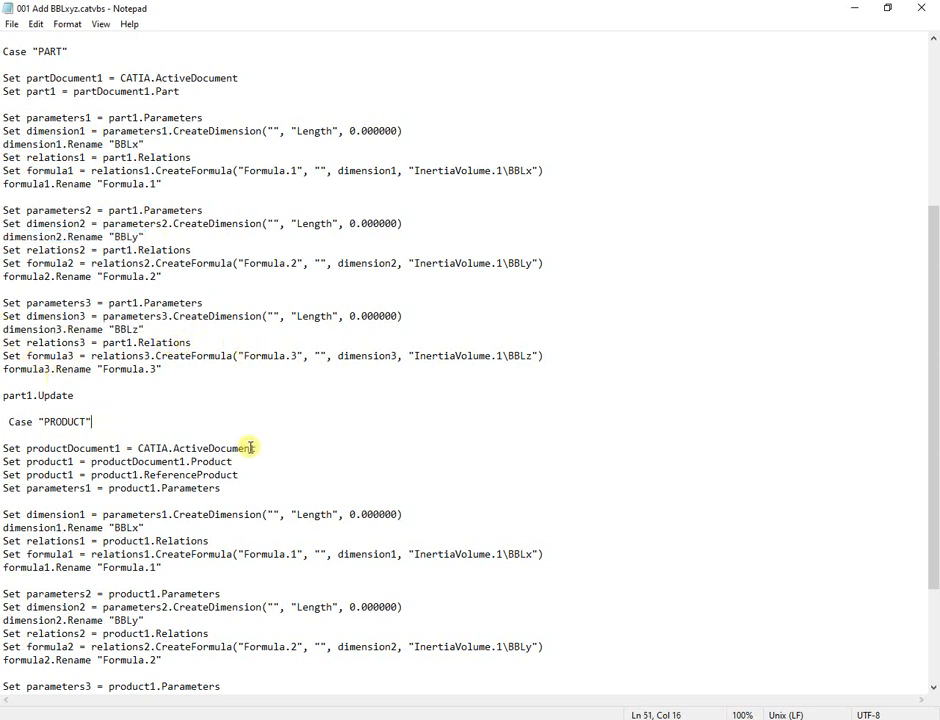
drag(146, 527, 17, 532)
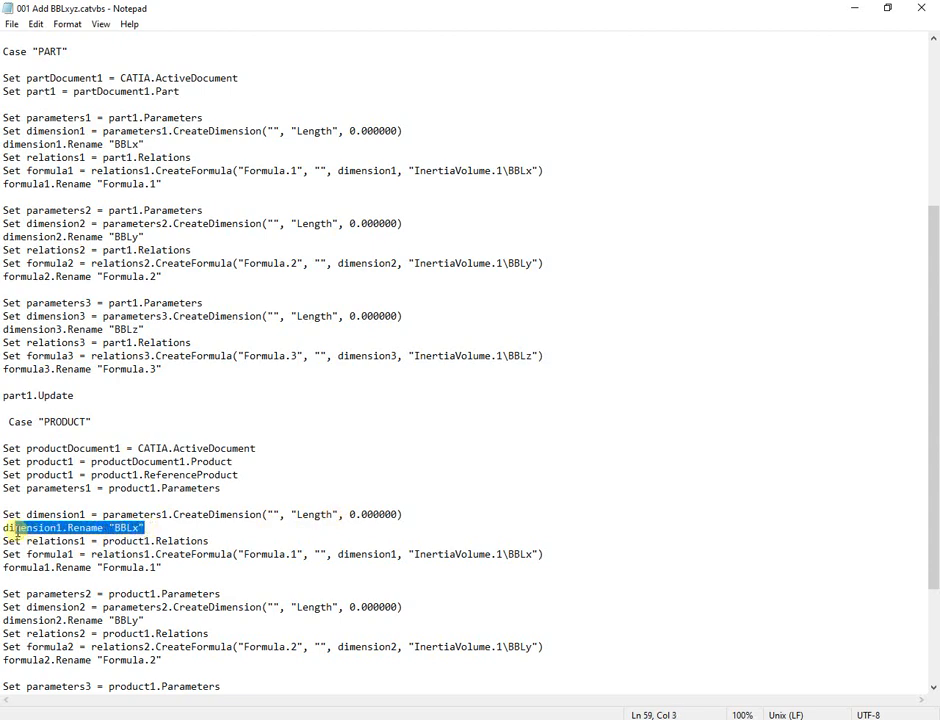
scroll(190, 537, down, 3)
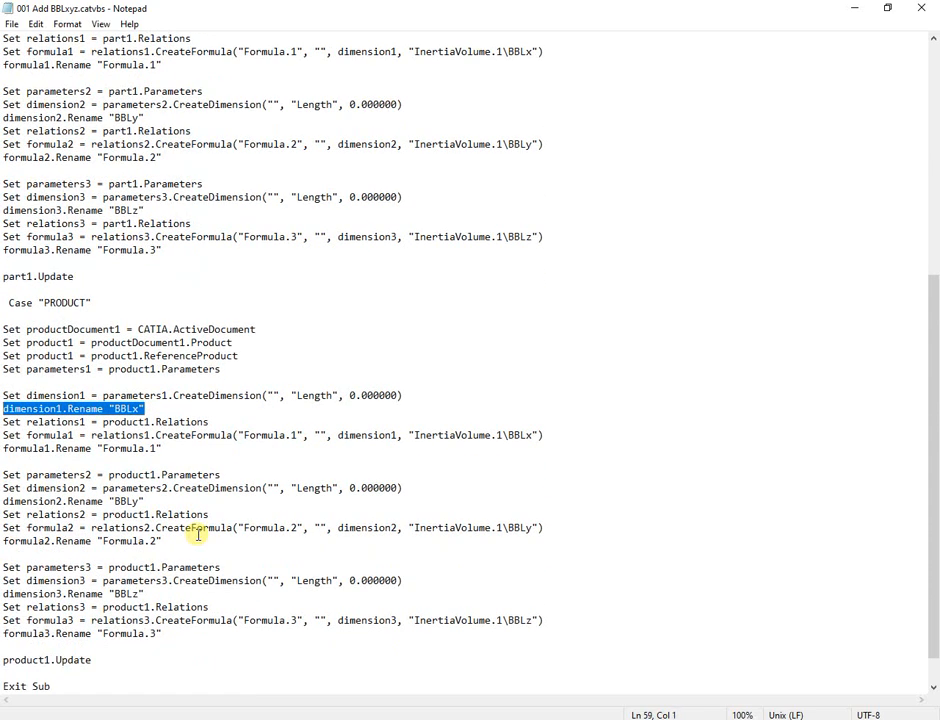
Step: Return to the Macros folder in File Explorer and open 02 Delete BBLxyz.catvbs in a maximized Notepad window
key(alt+Tab)
click(480, 327)
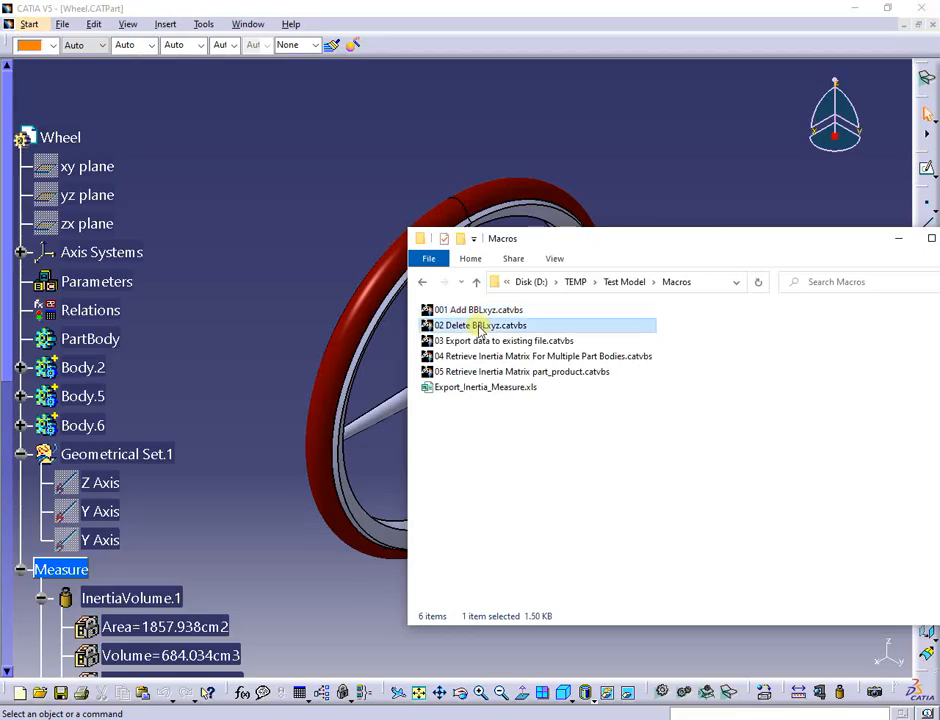
right_click(480, 328)
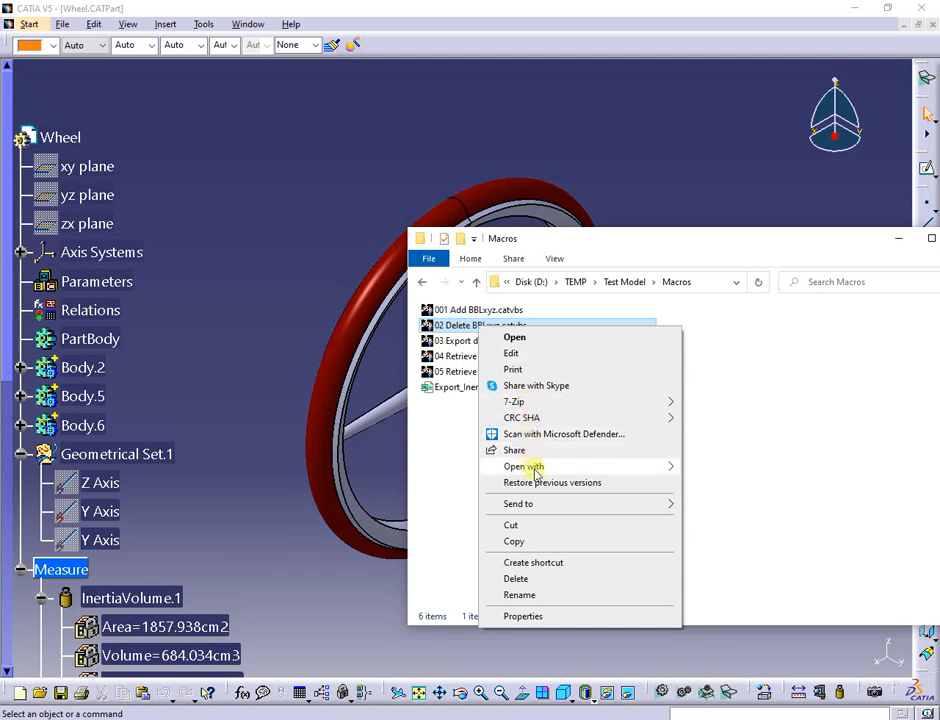
mouse_move(537, 470)
click(749, 483)
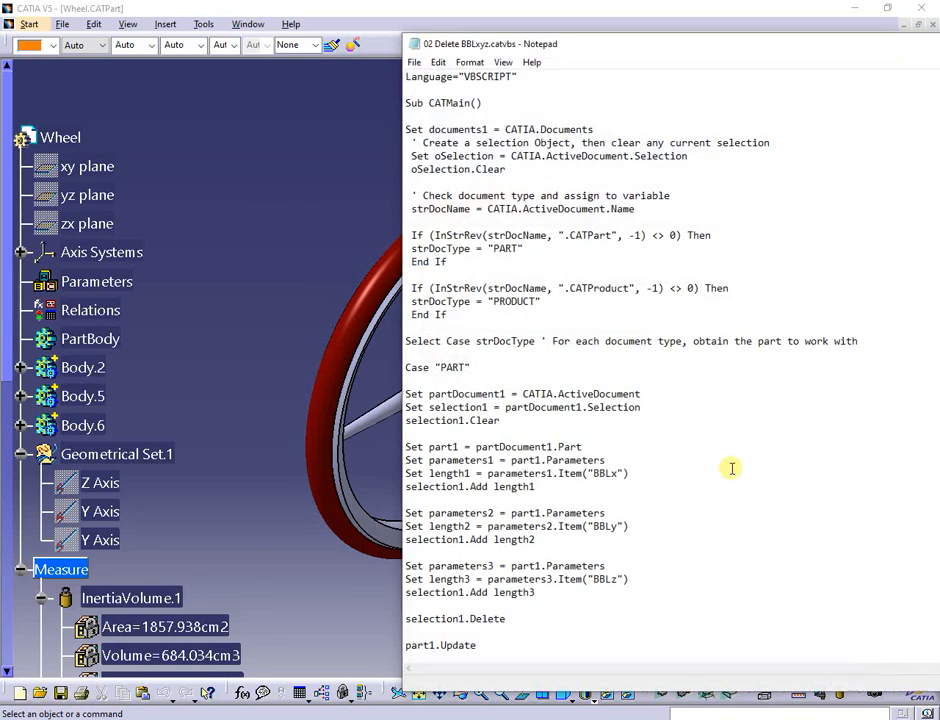
double_click(697, 50)
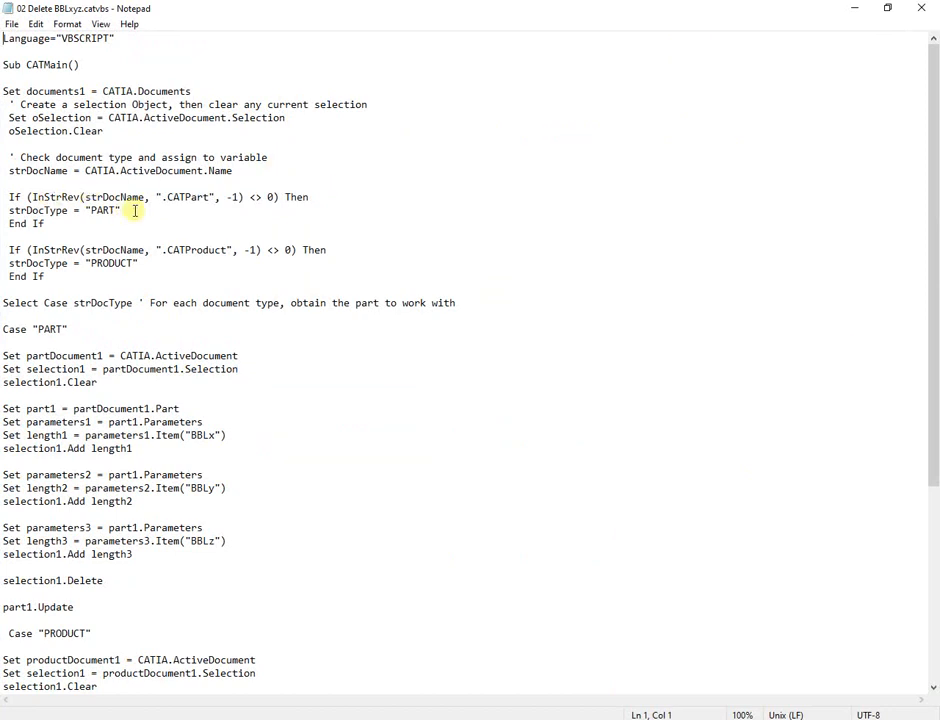
Step: Examine the delete macro's document type checks and the PART case lines that retrieve BBLx, BBLy and BBLz
drag(135, 210, 3, 210)
drag(140, 263, 3, 263)
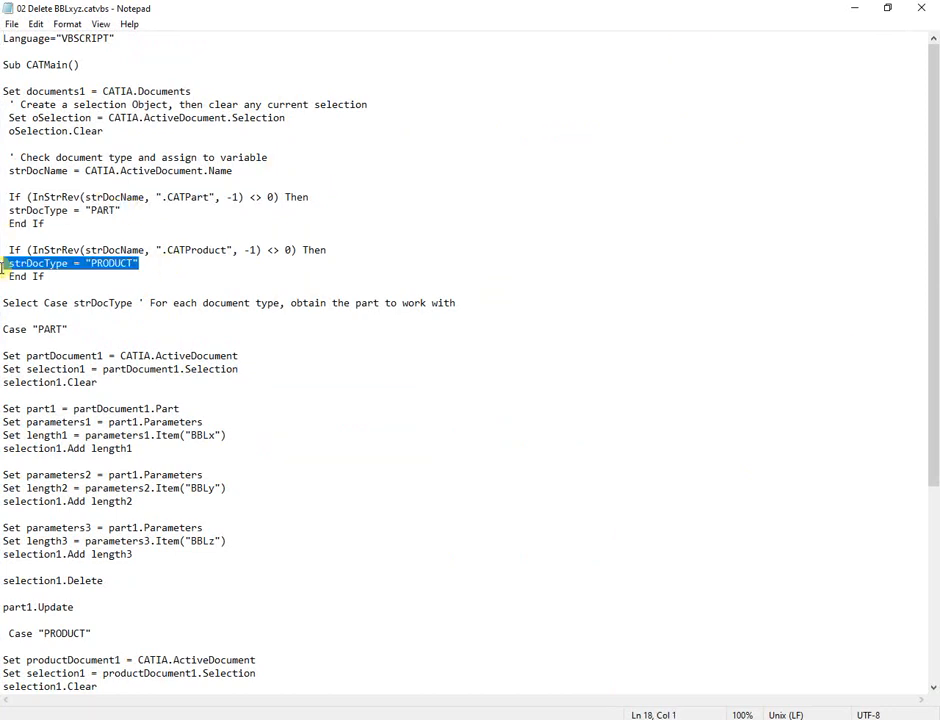
click(87, 329)
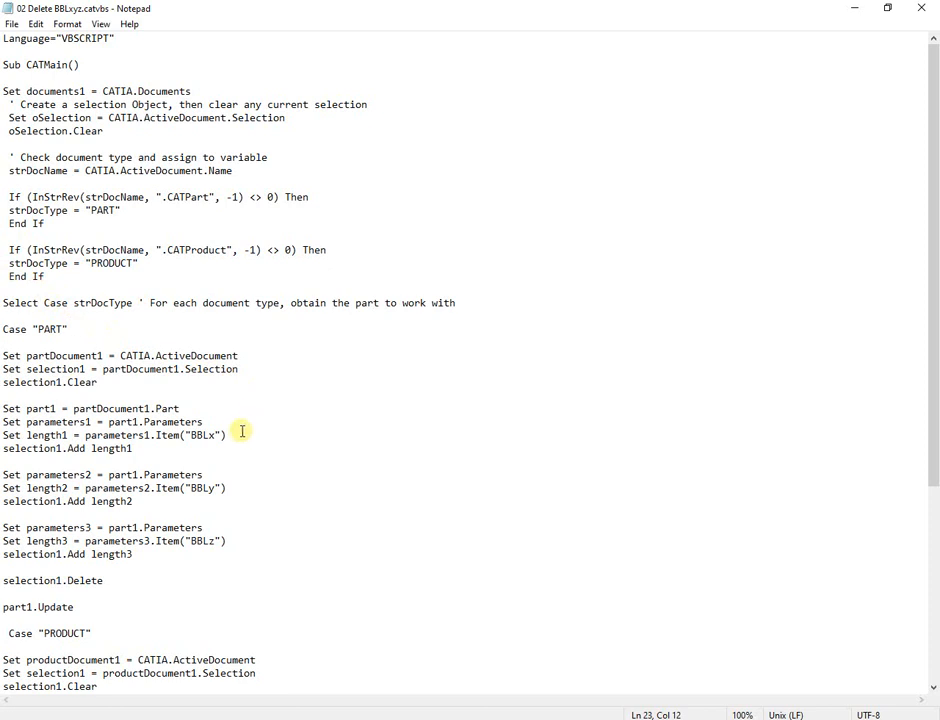
drag(241, 432, 3, 435)
drag(273, 491, 3, 488)
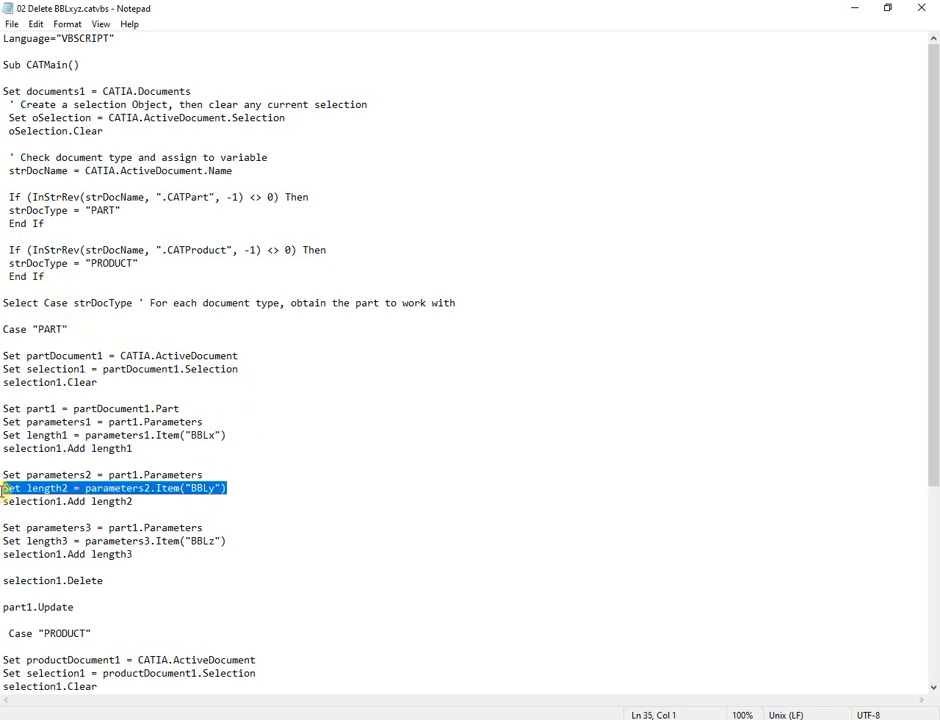
drag(238, 542, 3, 540)
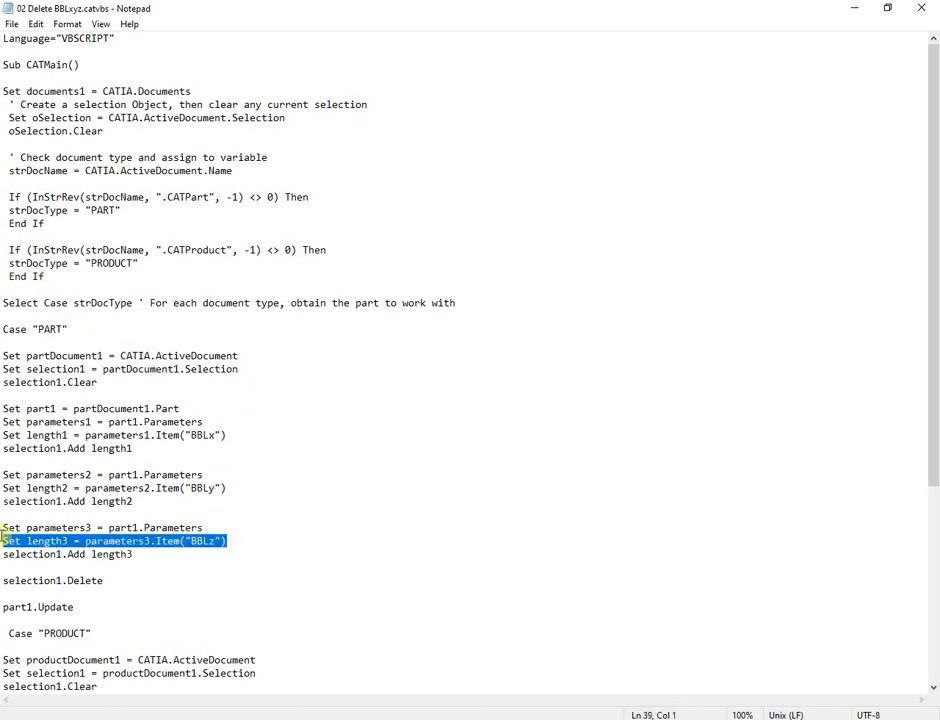
Step: Examine the parameter selection and deletion lines in the delete macro's PRODUCT case, and close the file
scroll(330, 492, down, 7)
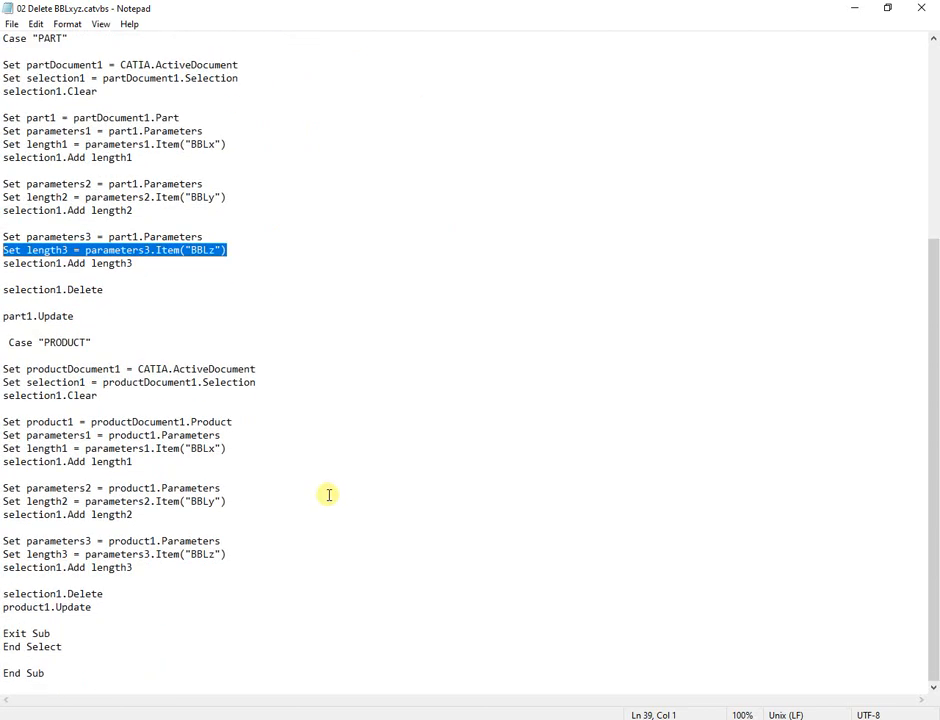
drag(94, 342, 10, 340)
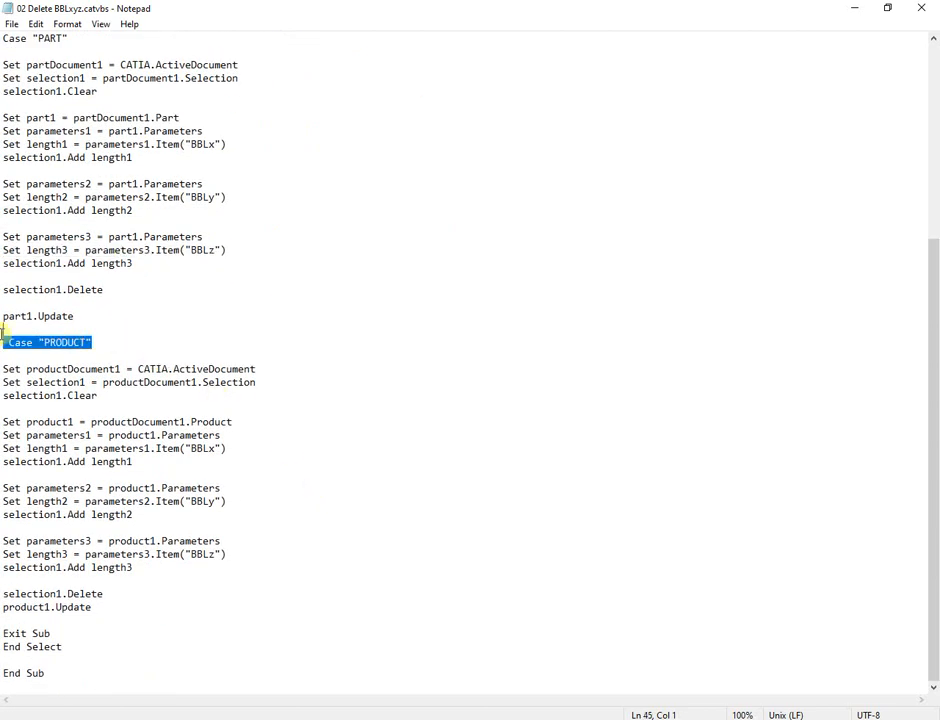
drag(228, 448, 3, 448)
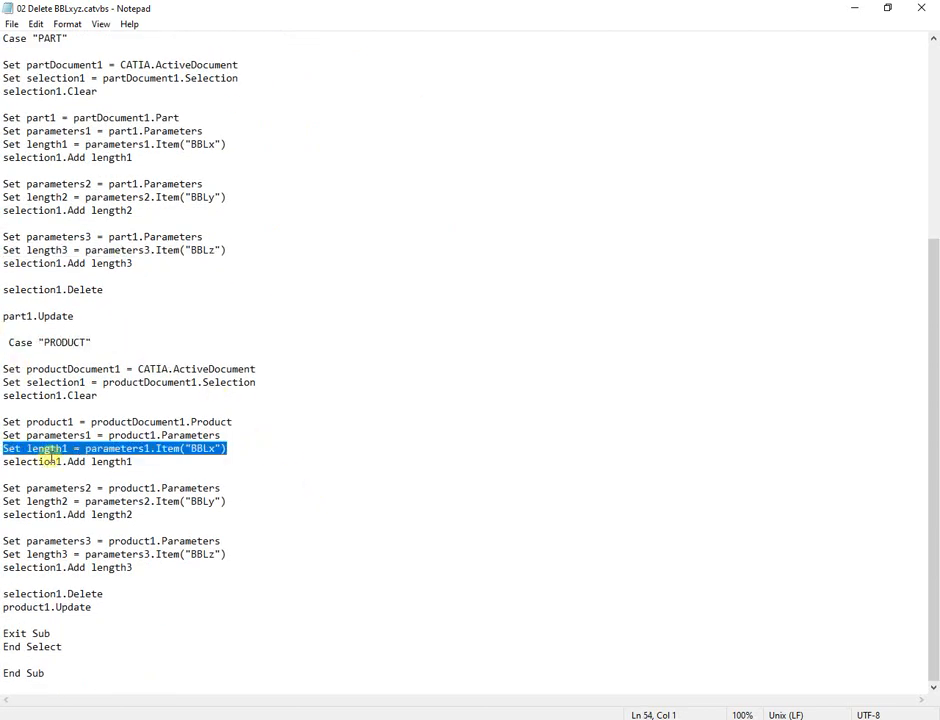
drag(135, 461, 2, 461)
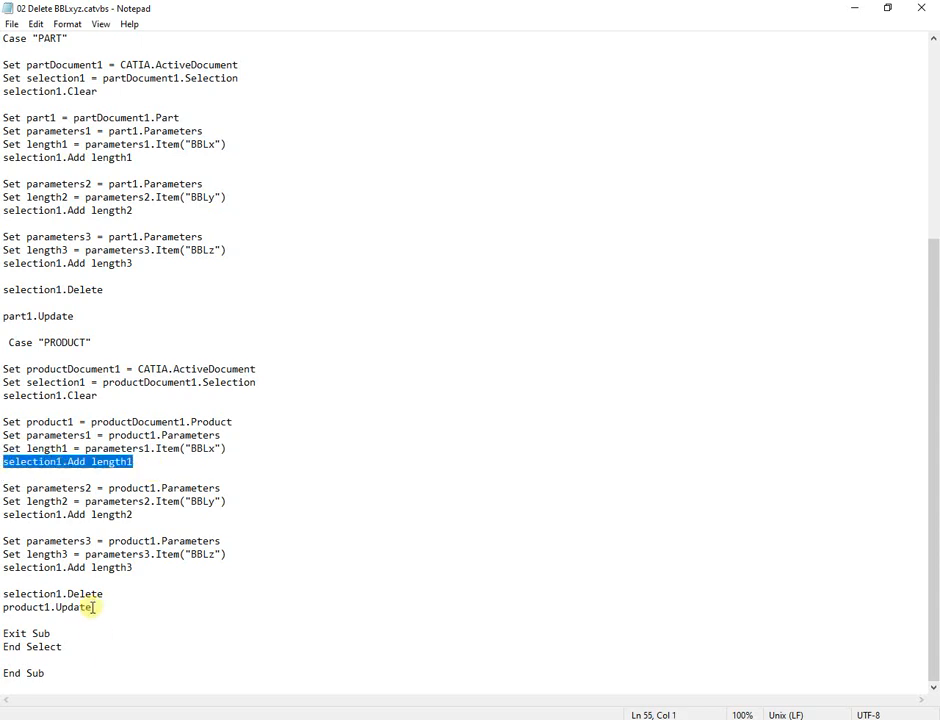
drag(111, 593, 3, 593)
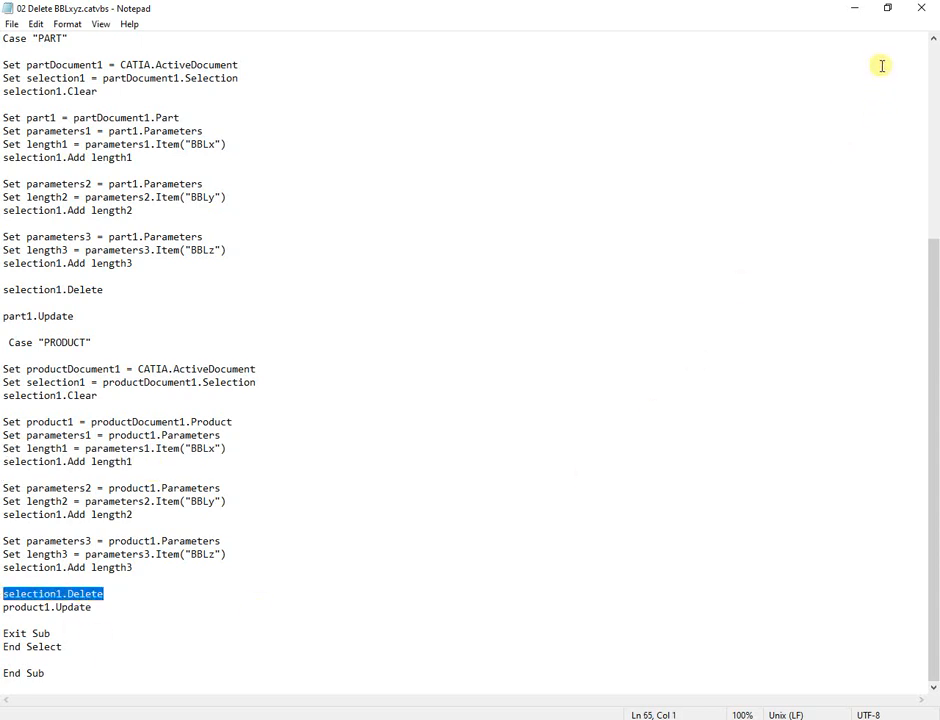
click(922, 10)
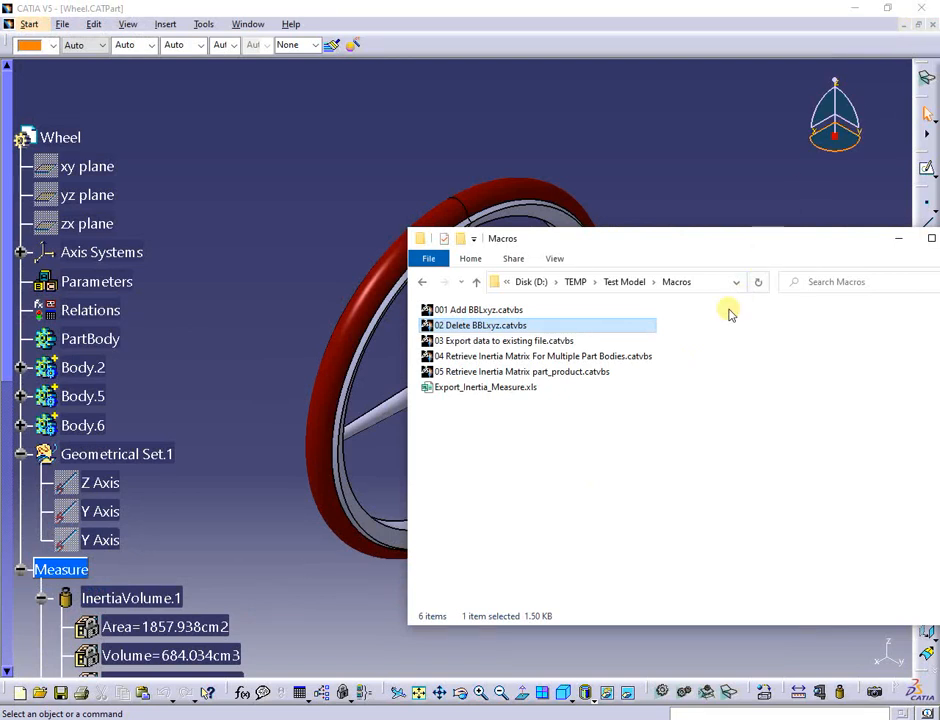
Step: Open Export_Inertia_Measure.xls from the Macros folder, review its mass, density, volume and BBL column headers, and close the workbook
click(485, 341)
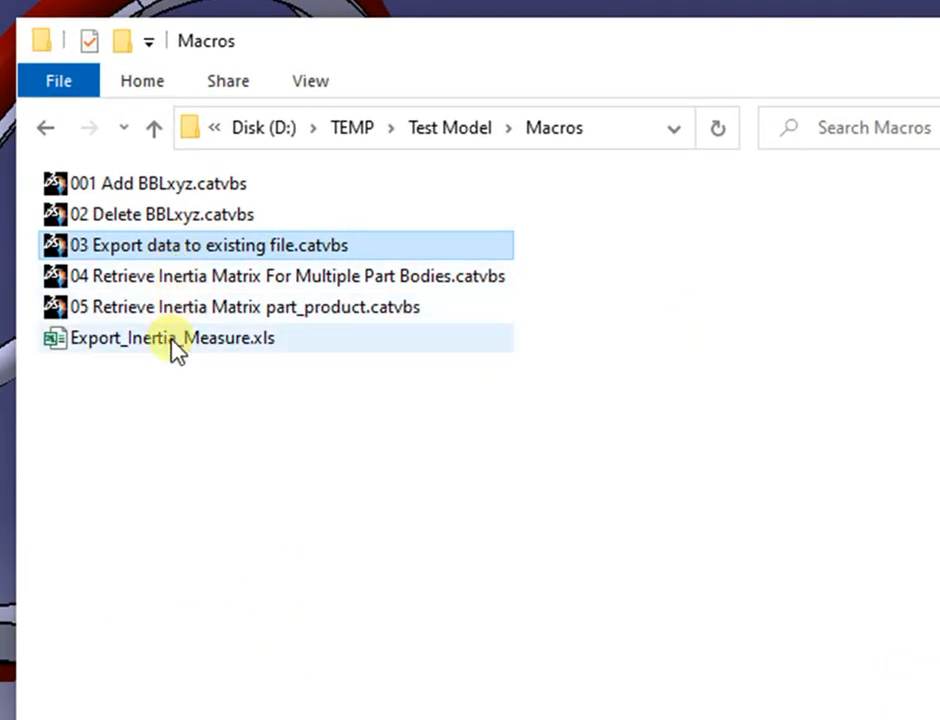
double_click(175, 340)
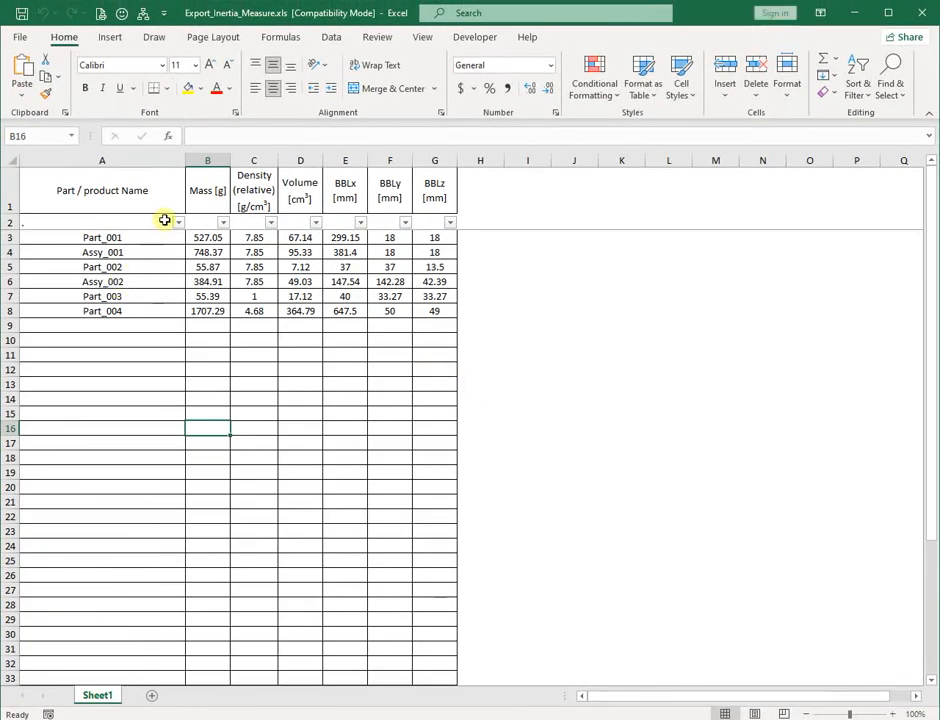
click(203, 190)
click(250, 180)
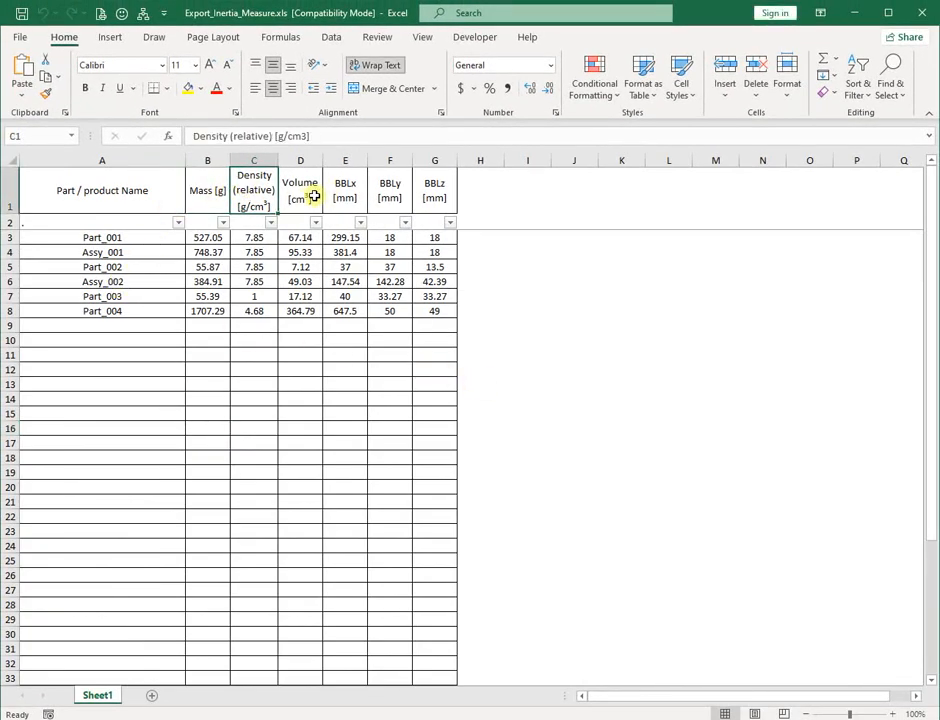
click(313, 197)
click(357, 185)
drag(357, 185, 440, 188)
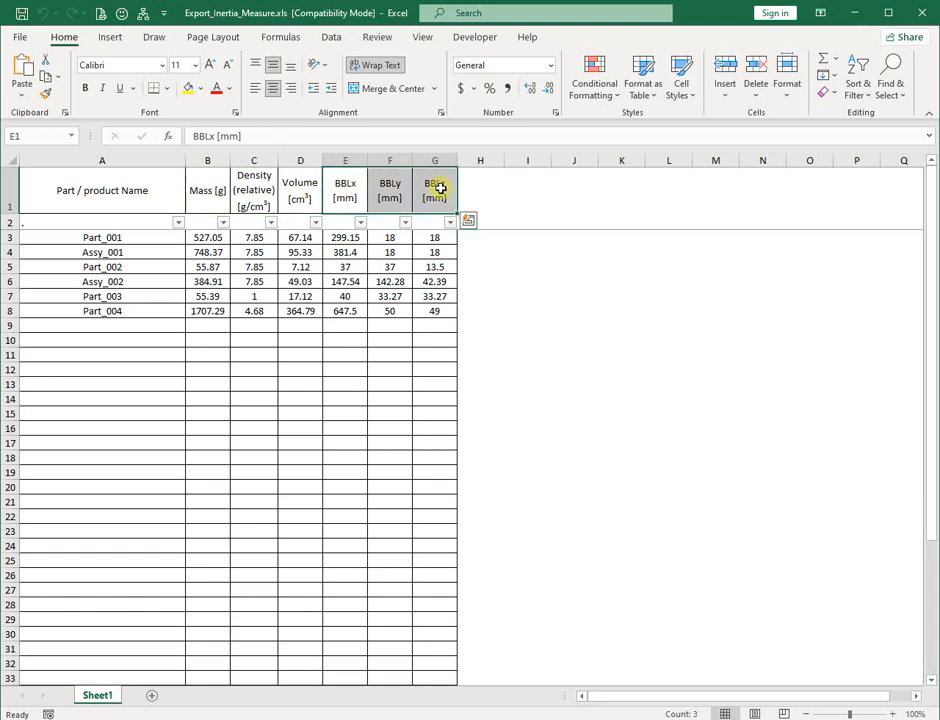
click(920, 14)
Step: Run 03 Export data to existing file.catvbs on the Wheel part and accept the part info message
click(600, 413)
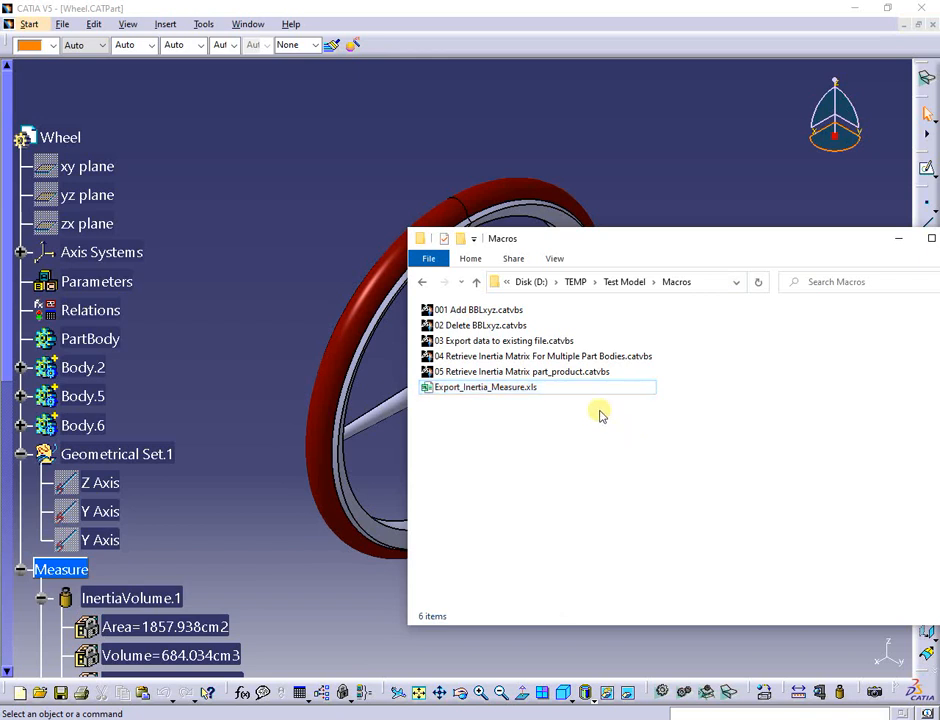
double_click(528, 342)
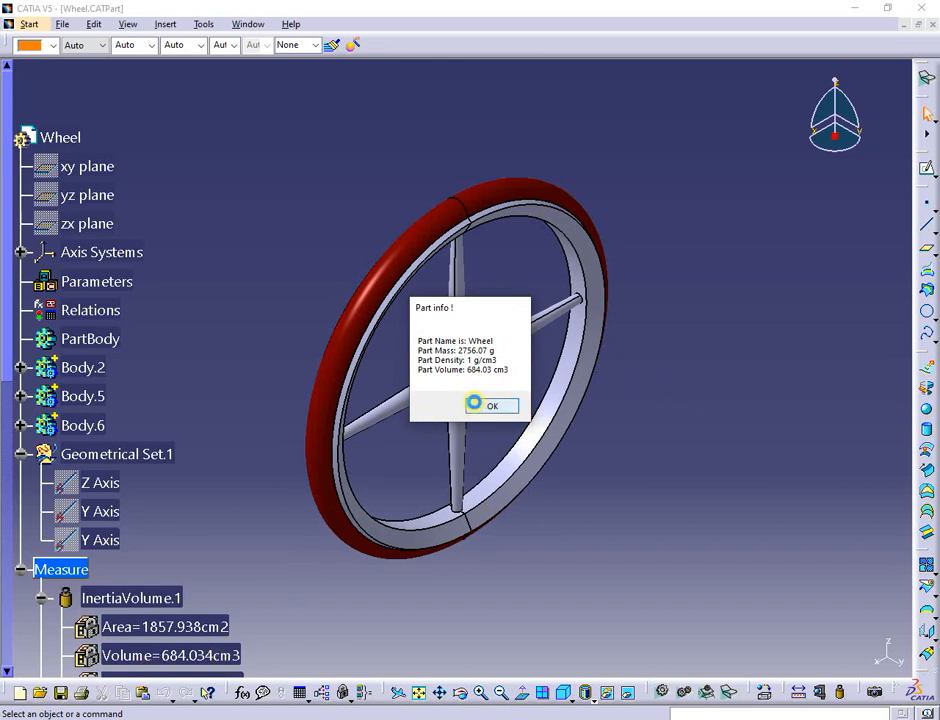
click(475, 403)
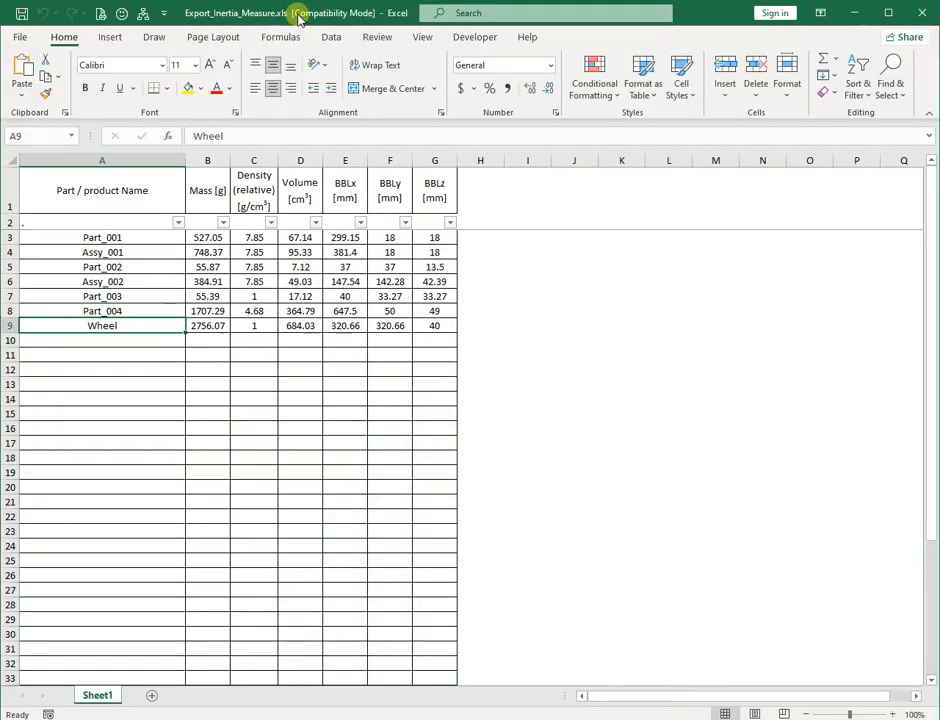
Step: Place the Excel window beside the Wheel part's tree and compare the exported Wheel volume with the InertiaVolume.1 measure
drag(298, 18, 634, 42)
scroll(212, 338, down, 2)
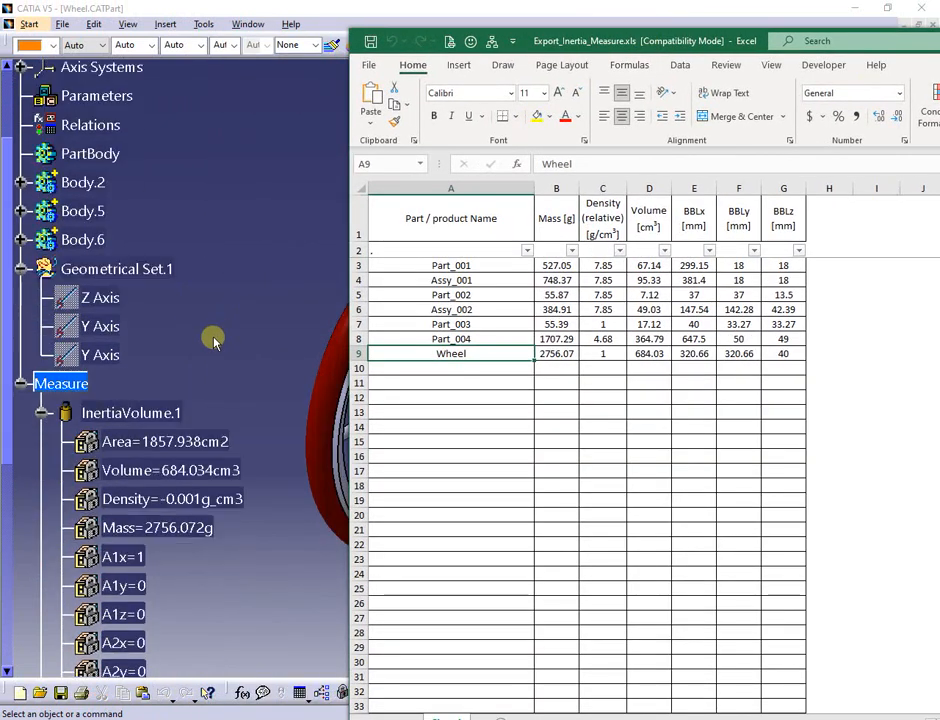
scroll(213, 340, down, 1)
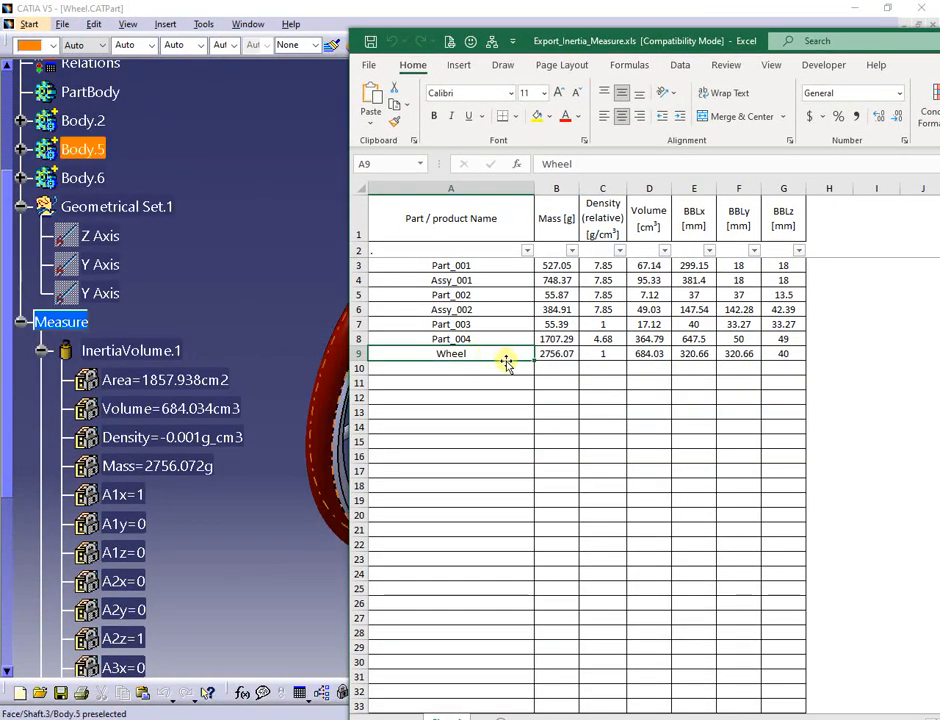
click(656, 355)
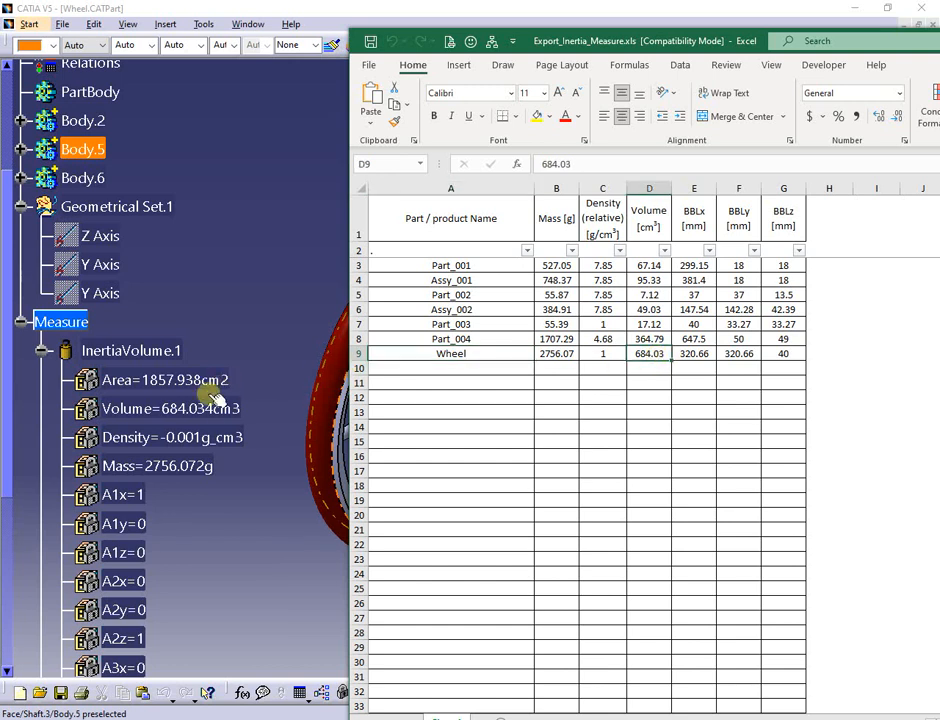
Step: Compare the exported Wheel density, mass and BBLx, BBLy, BBLz values in row 9 with the part's InertiaVolume.1 measures
click(607, 354)
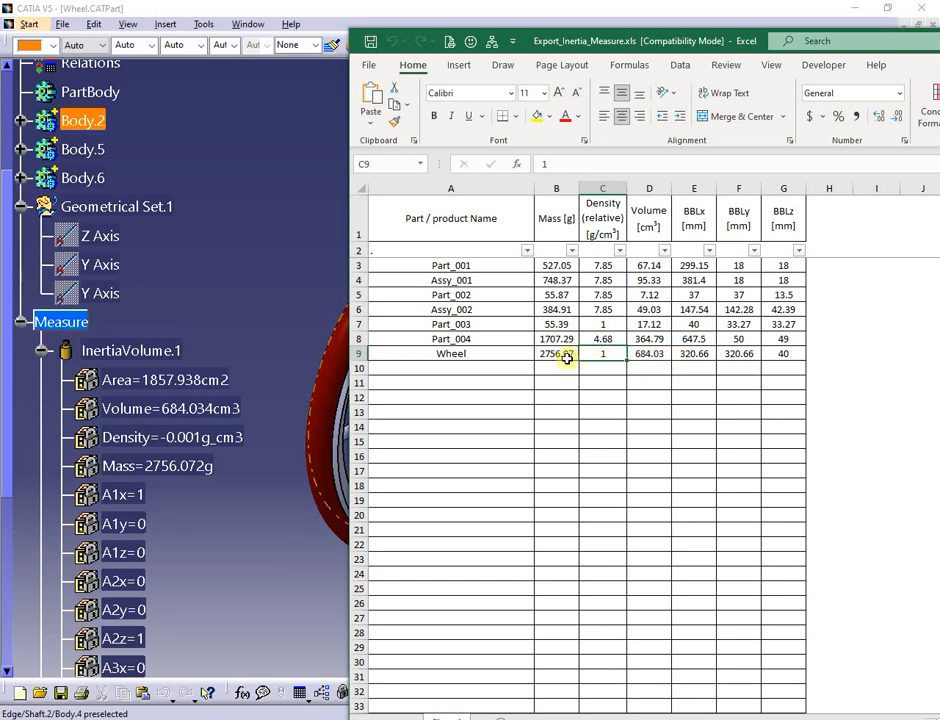
click(567, 358)
scroll(190, 467, down, 2)
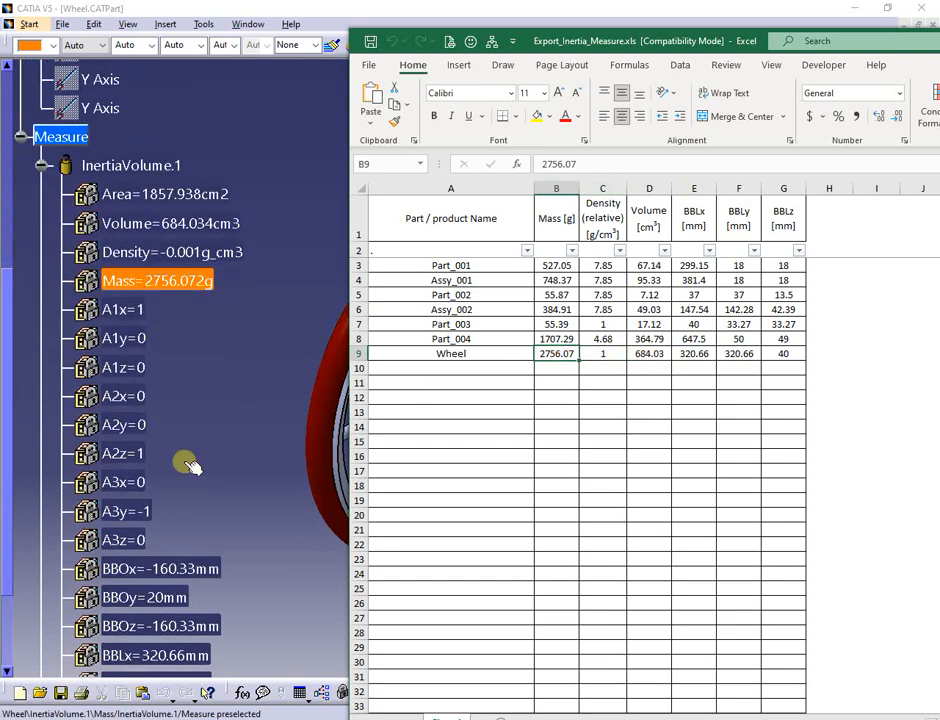
scroll(190, 467, down, 1)
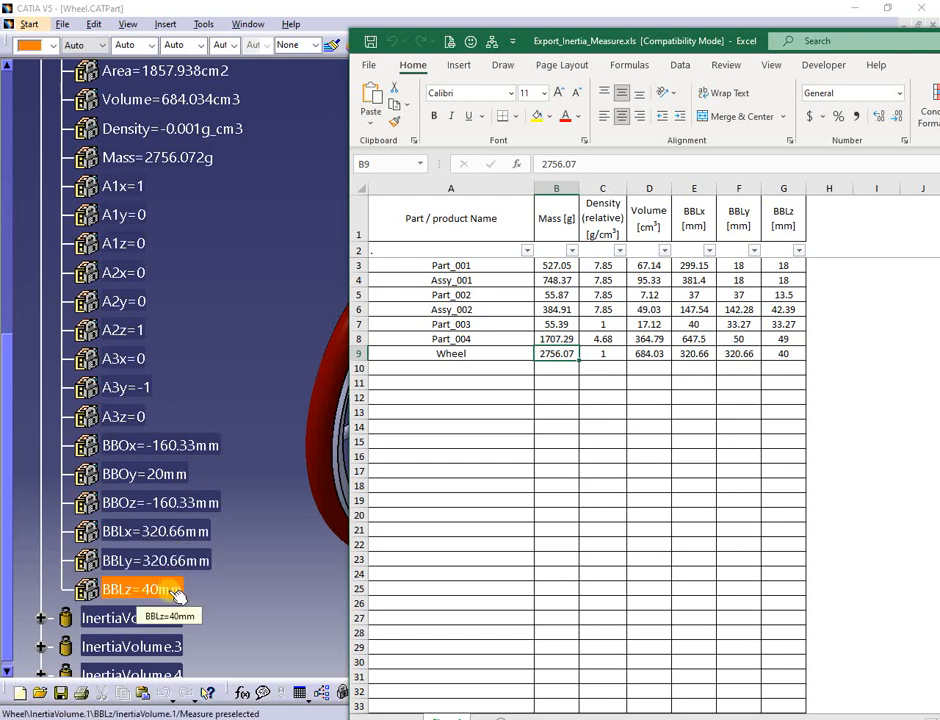
click(607, 356)
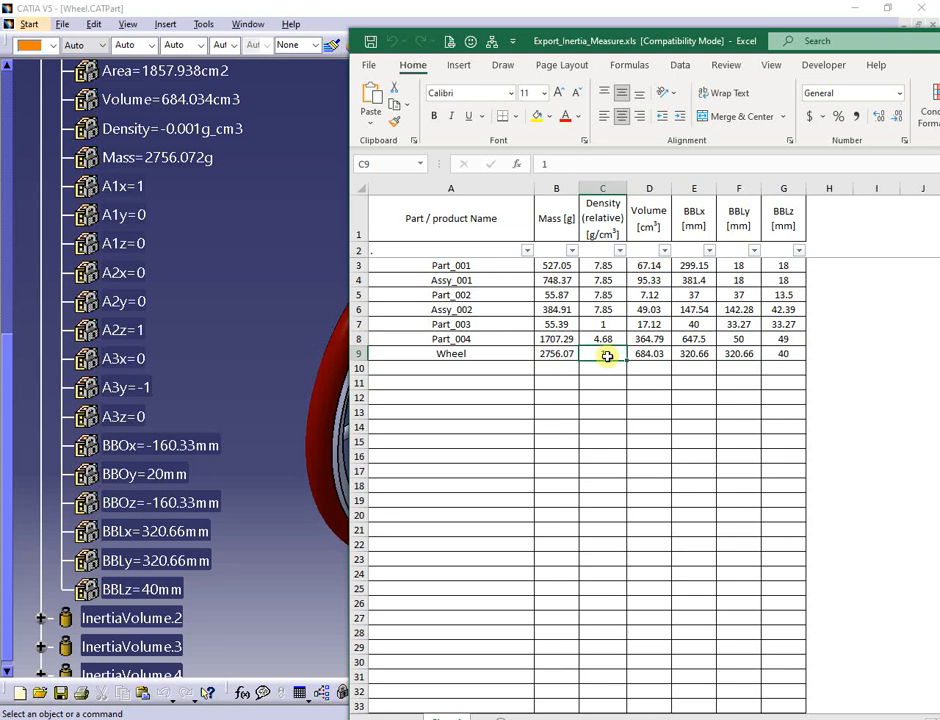
click(590, 203)
scroll(197, 325, up, 3)
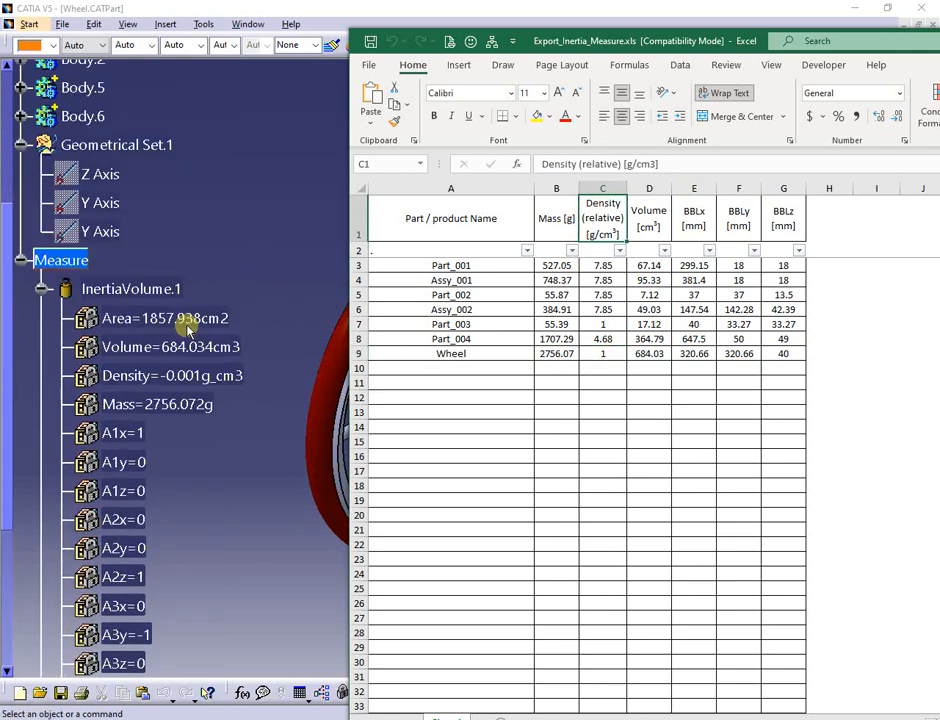
scroll(187, 330, up, 4)
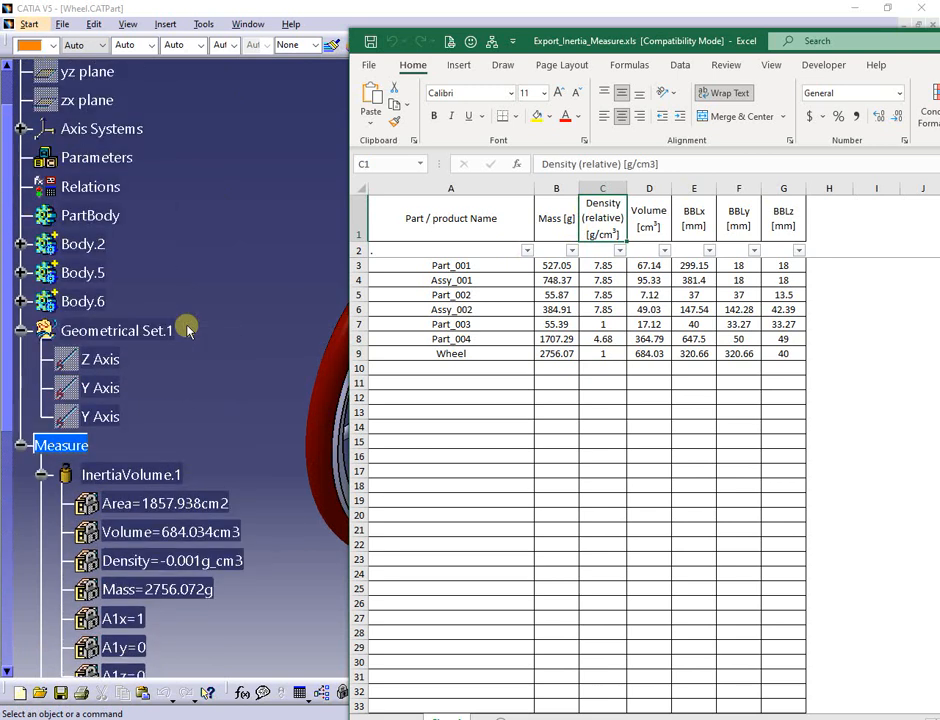
Step: Switch to Assembly.CATProduct in CATIA, run 03 Export data to existing file.catvbs on it and accept the product info message
click(187, 330)
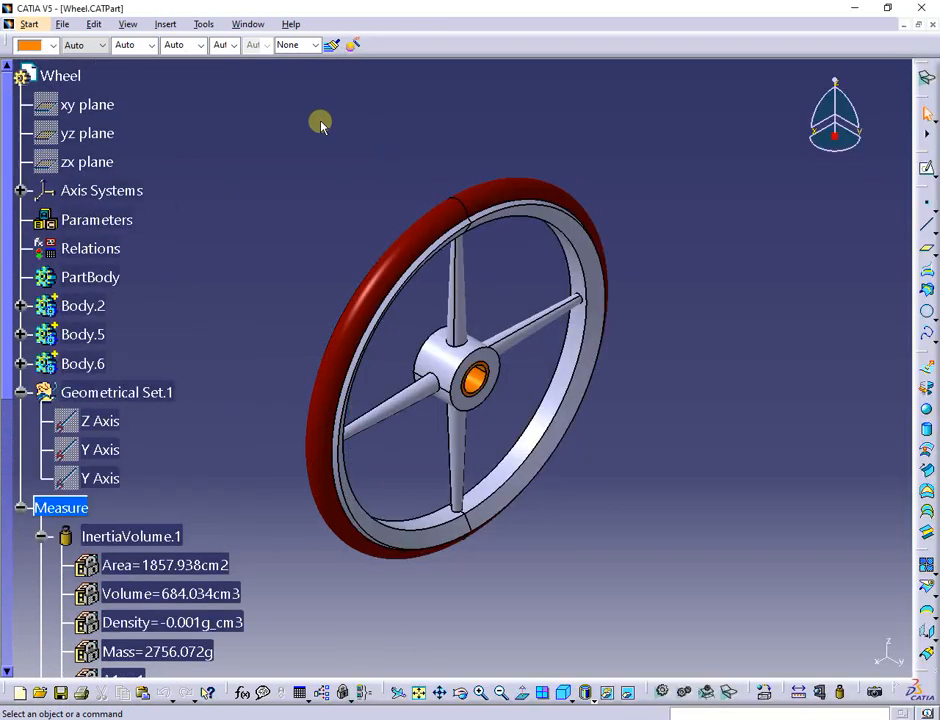
click(245, 26)
click(264, 118)
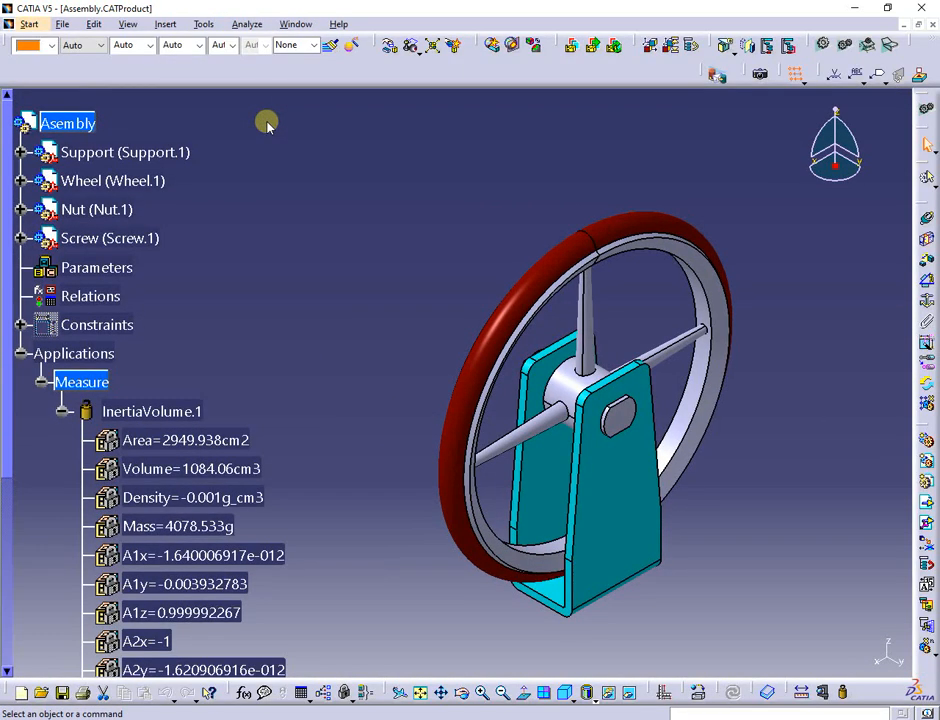
key(alt+Tab)
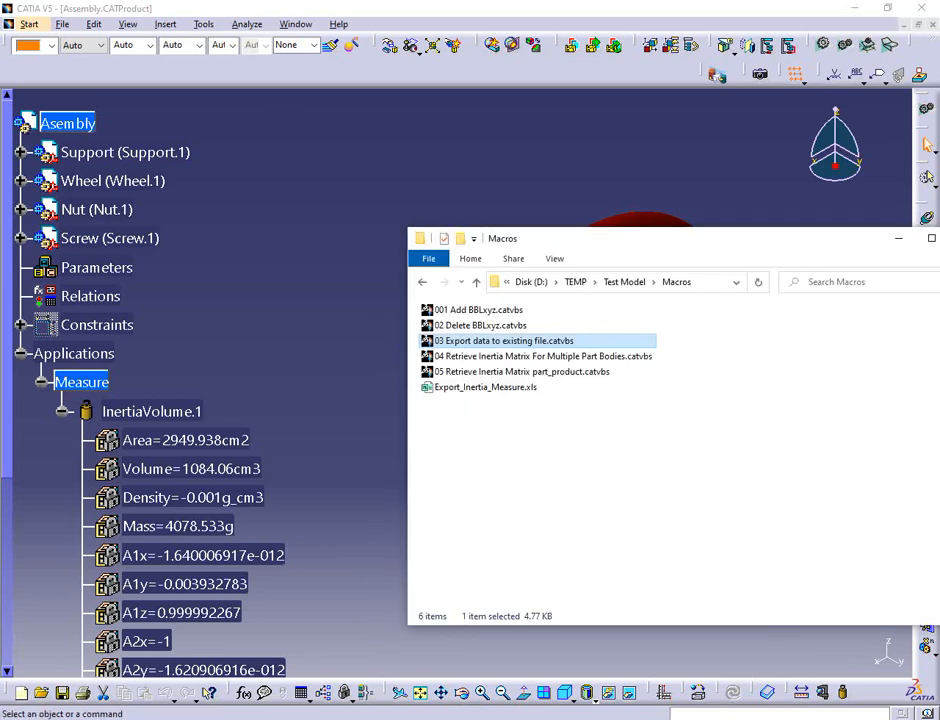
key(alt+Tab)
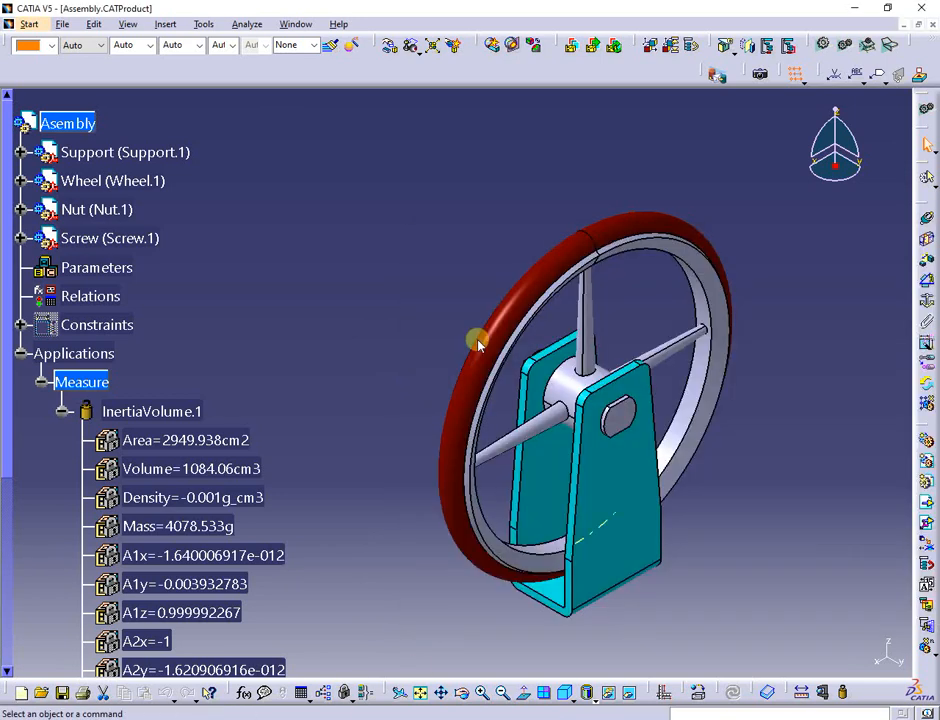
key(alt+F8)
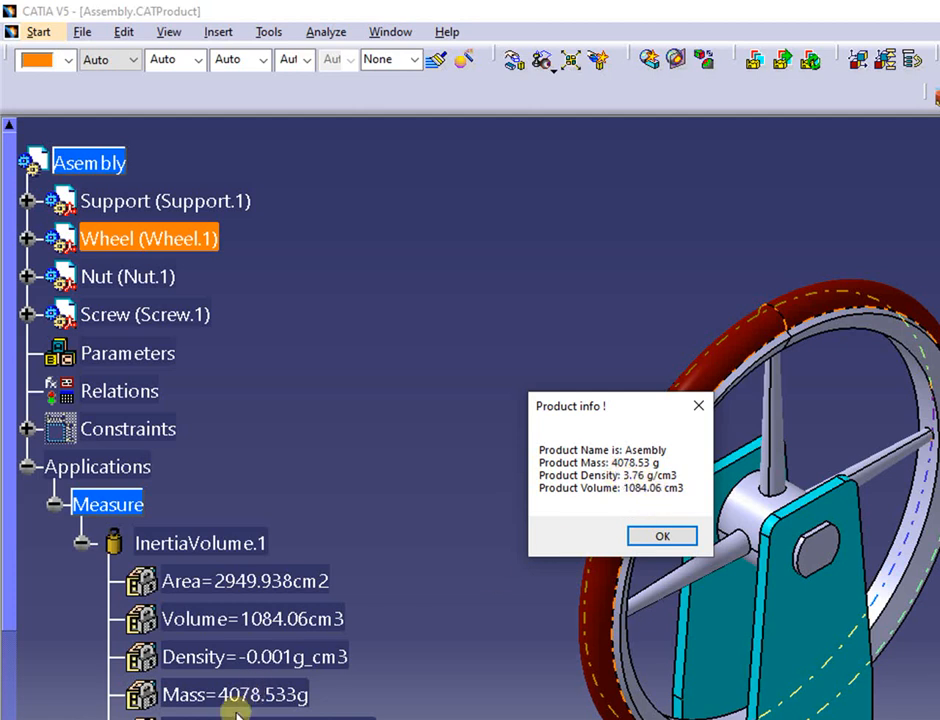
click(655, 539)
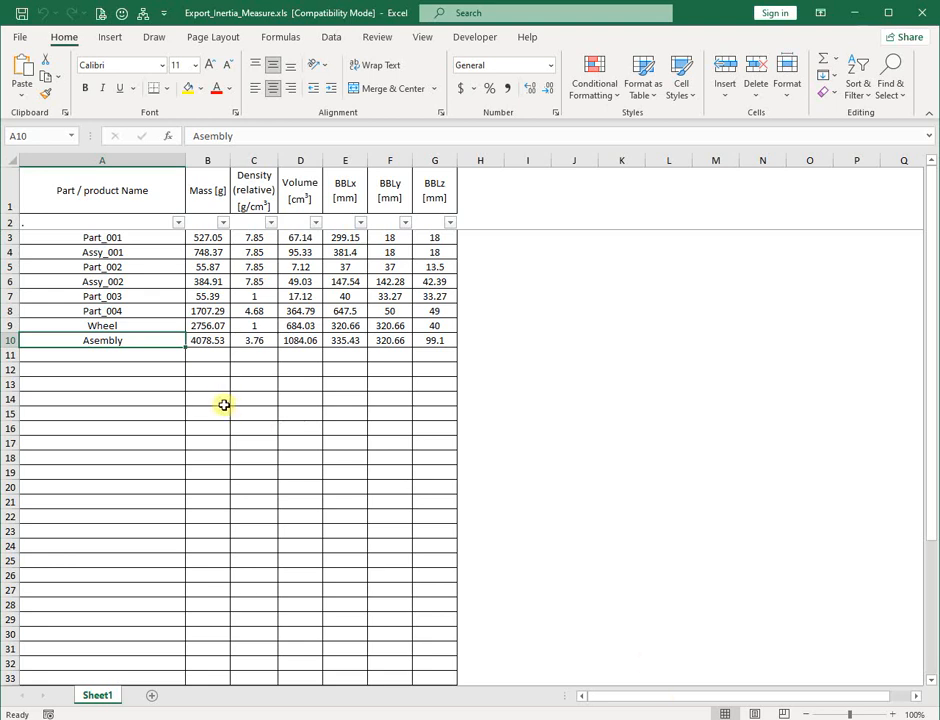
Step: Place Excel beside the assembly tree and compare the exported assembly volume, mass and bounding-box lengths with its InertiaVolume.1 measures
double_click(720, 29)
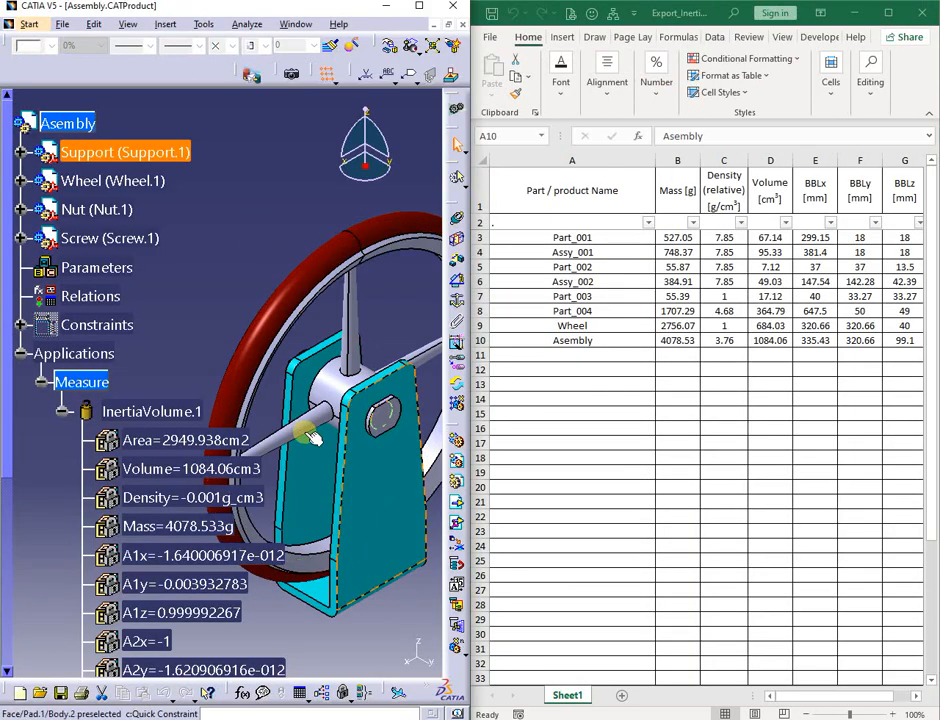
scroll(310, 440, down, 2)
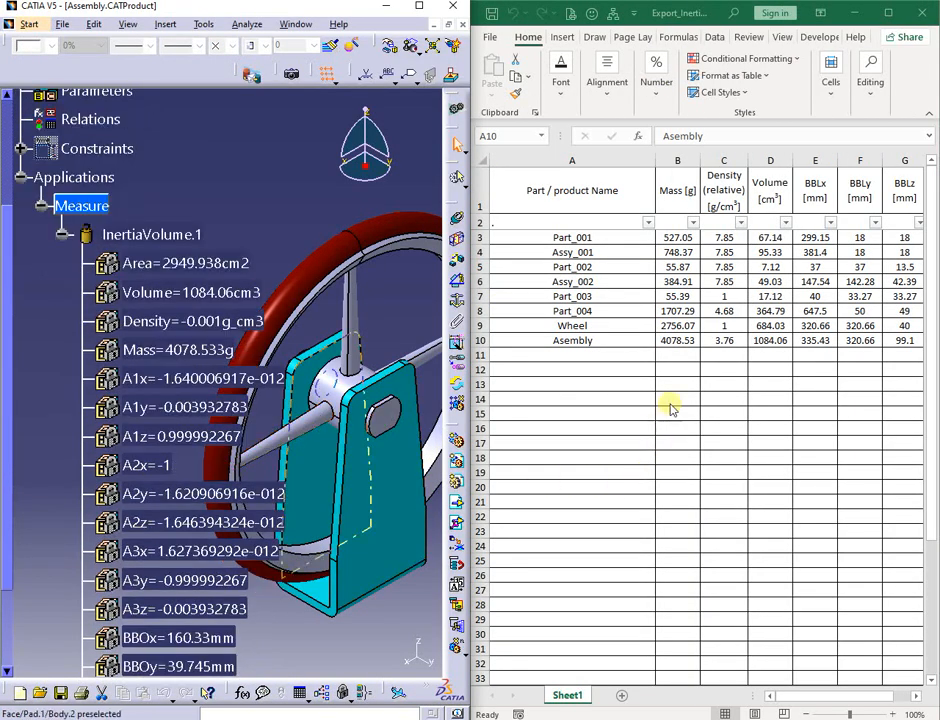
click(766, 342)
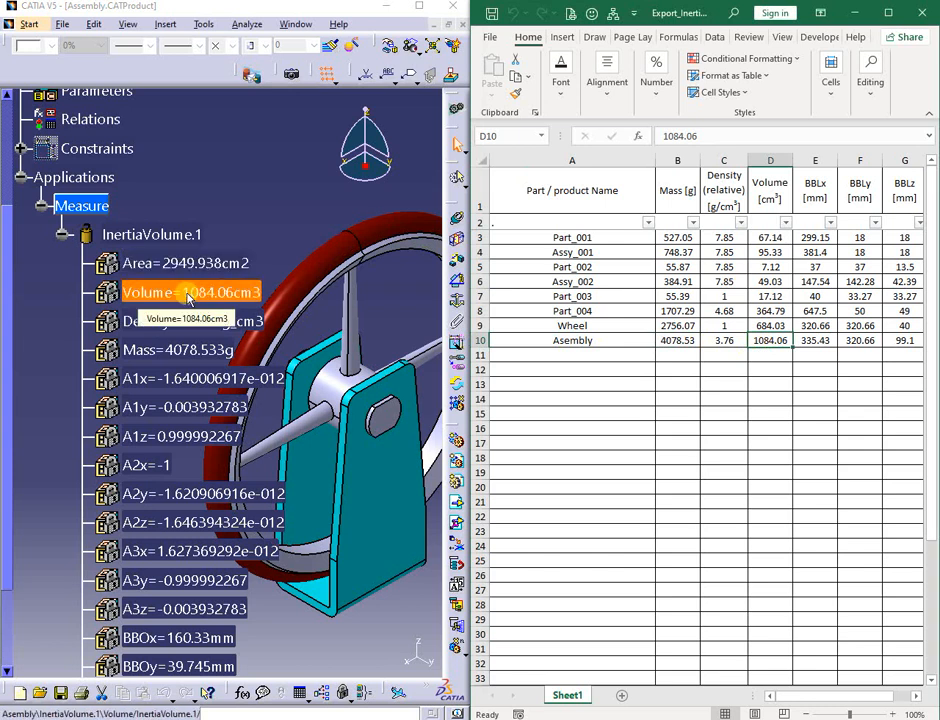
click(677, 340)
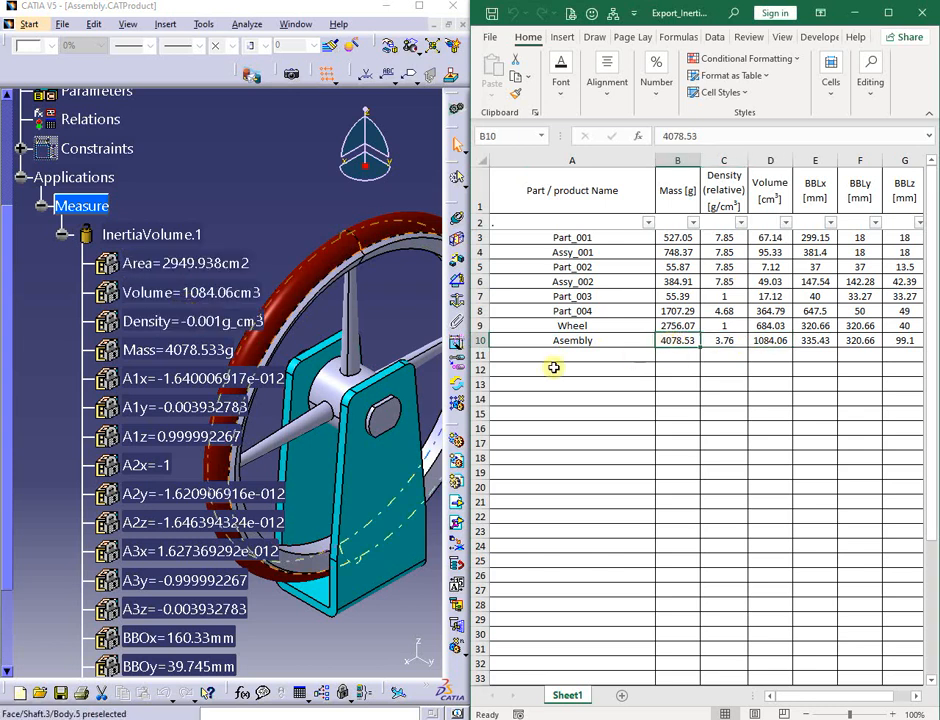
scroll(72, 380, down, 4)
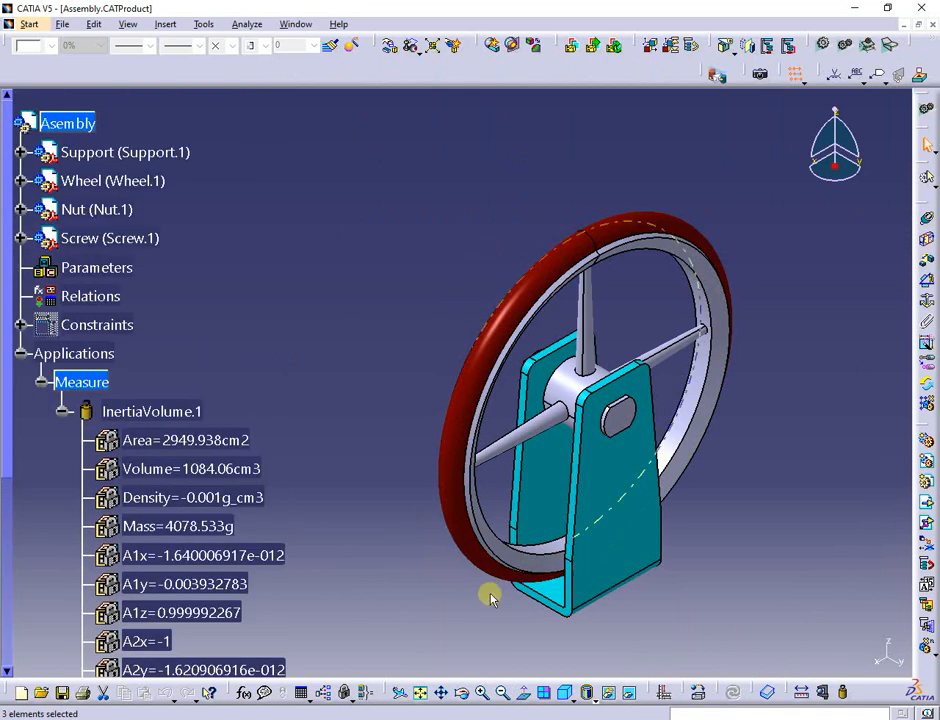
Step: Open 03 Export data to existing file.catvbs from the Macros folder in Notepad and maximize it
key(alt+Tab)
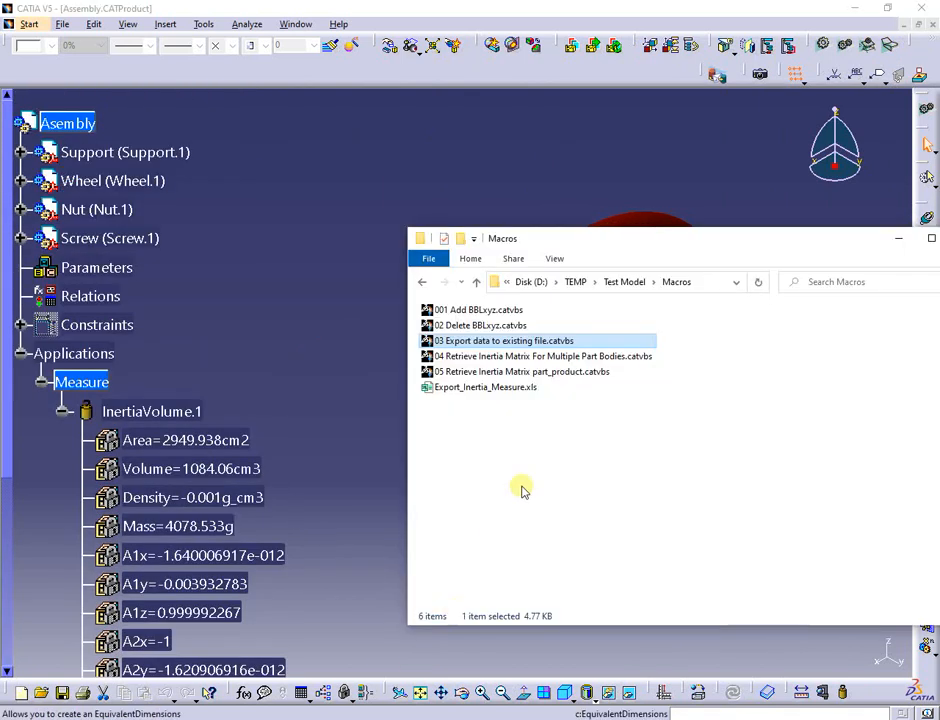
right_click(549, 345)
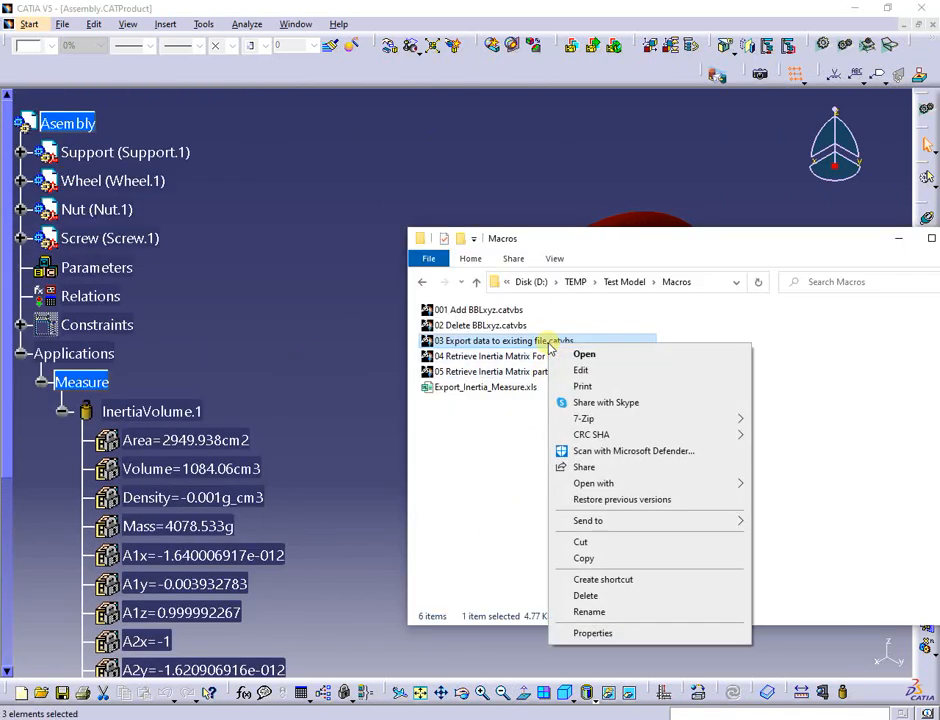
mouse_move(601, 487)
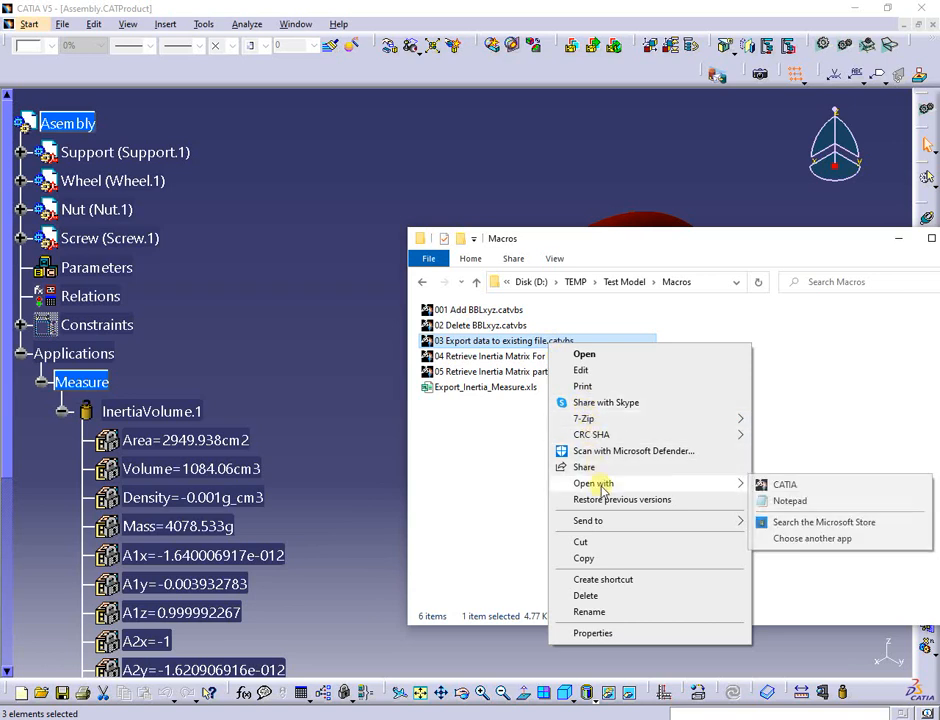
click(766, 500)
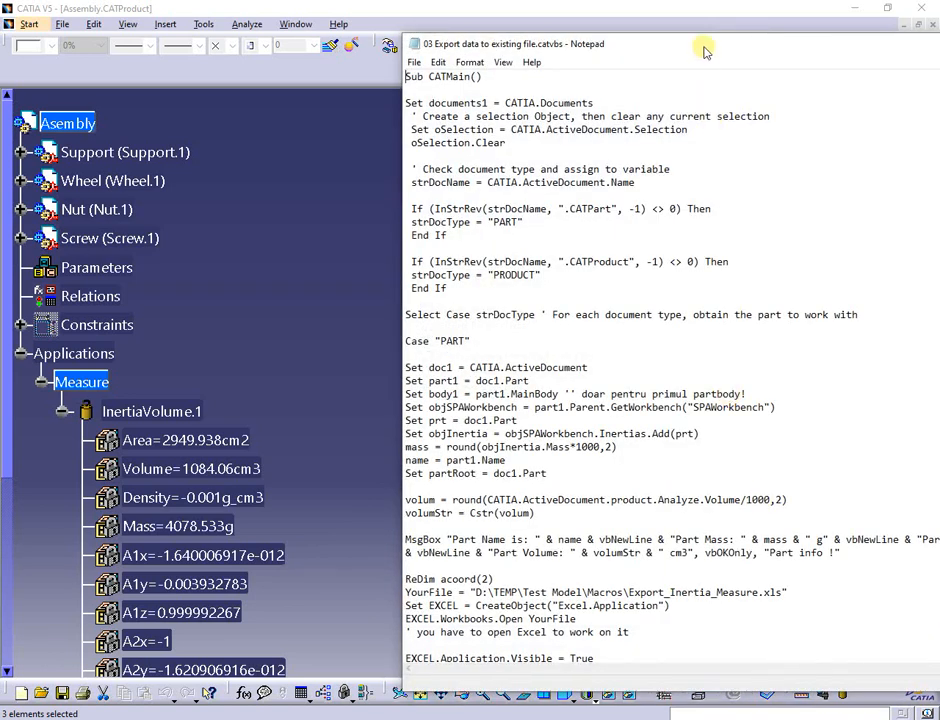
double_click(517, 41)
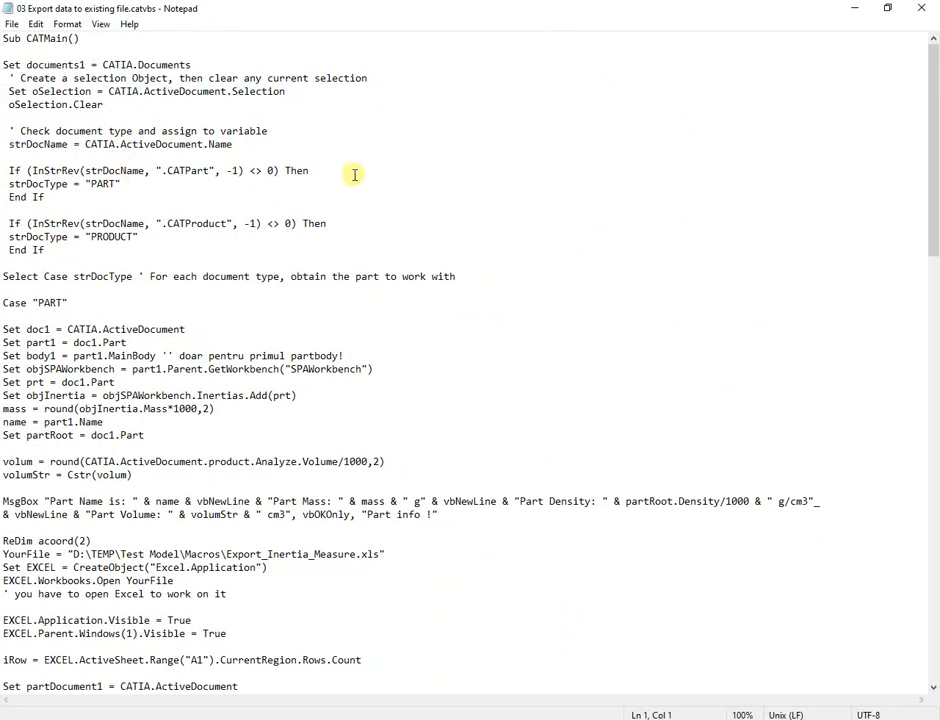
Step: Examine the export macro's PART and PRODUCT document-type assignments and the start of its PART case
drag(128, 185, 3, 184)
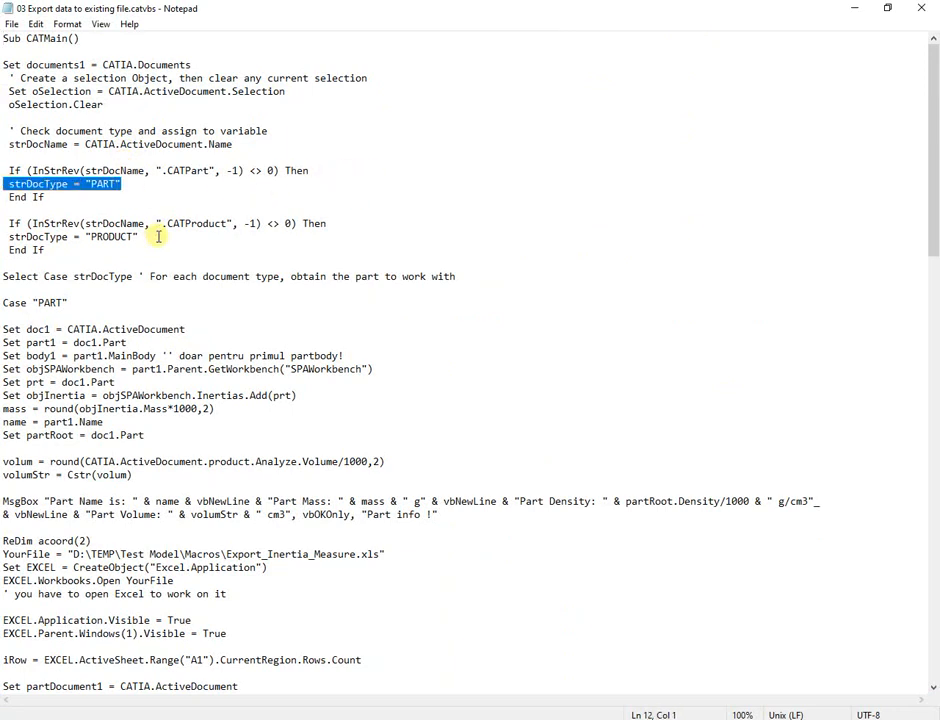
drag(140, 237, 3, 237)
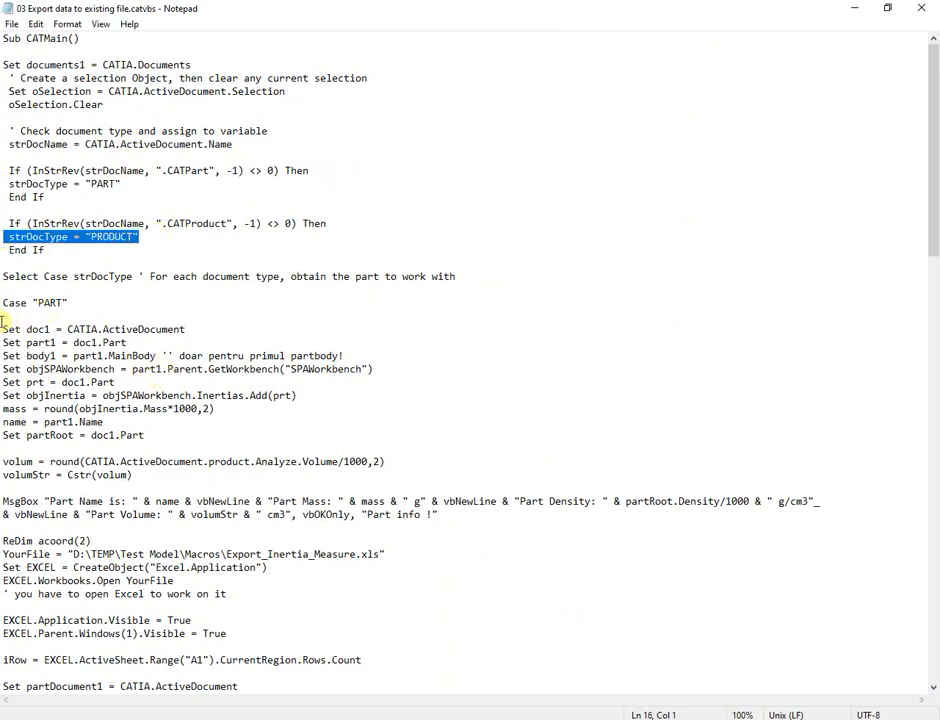
drag(70, 302, 4, 303)
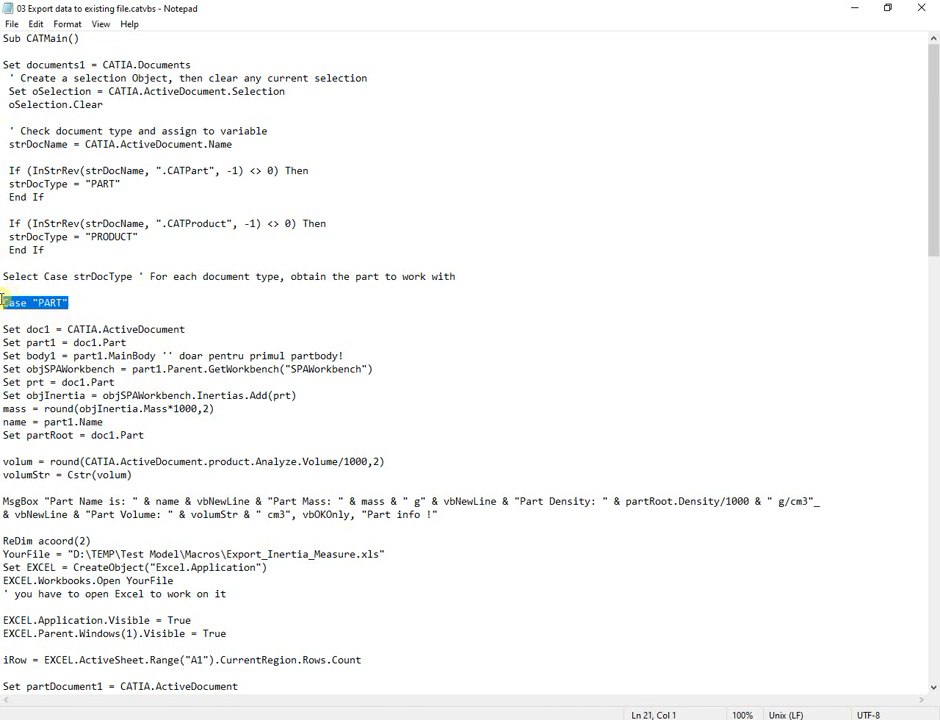
Step: Examine the PART case's mass, name and volume lines, its message box and the Export_Inertia_Measure.xls path
drag(256, 411, 4, 409)
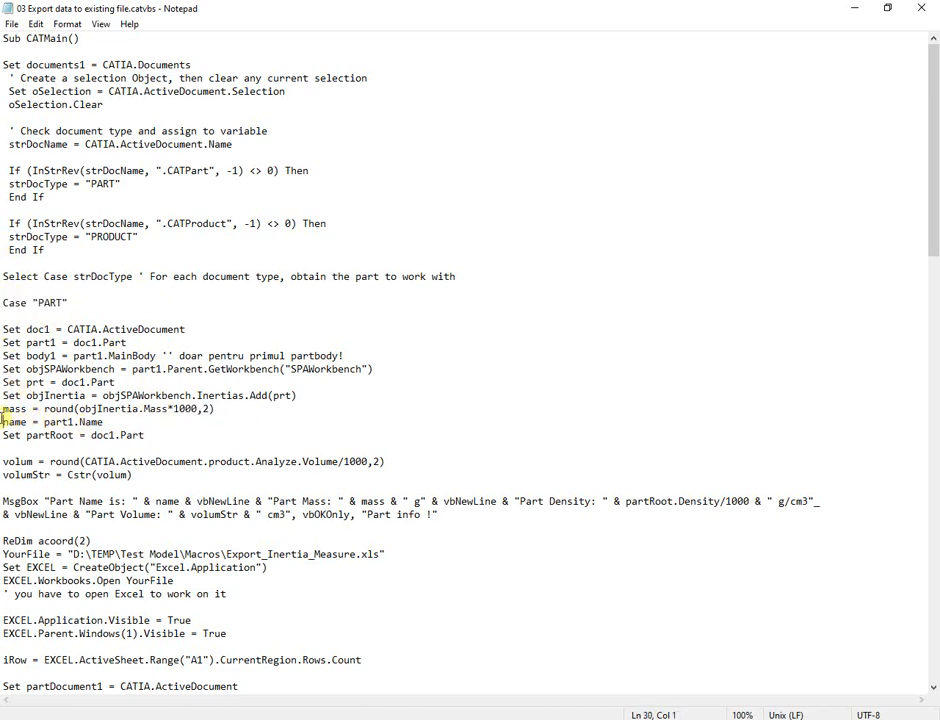
drag(122, 422, 3, 422)
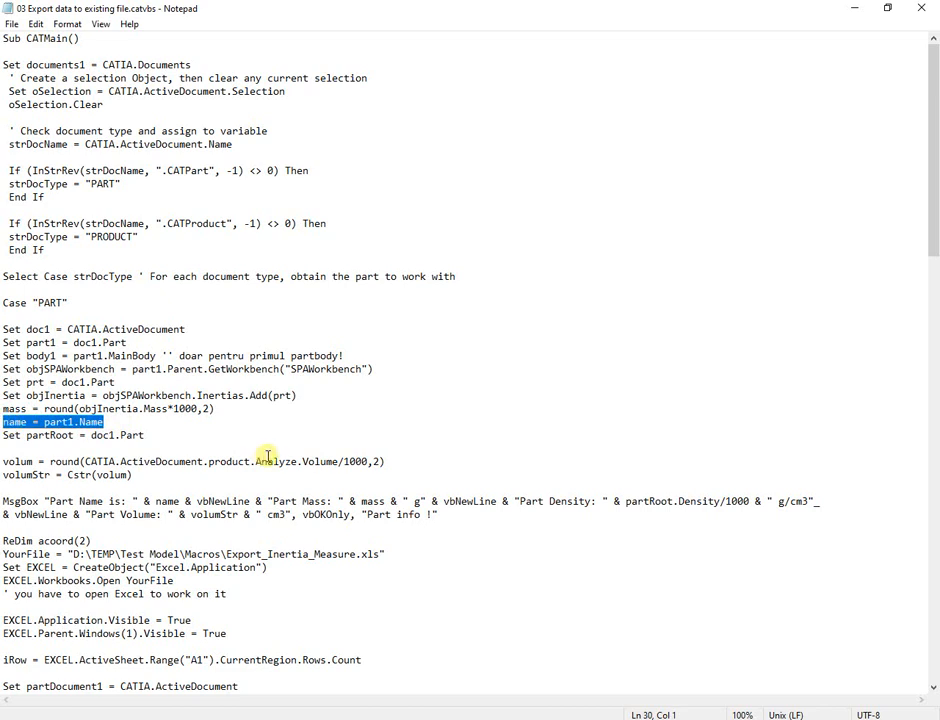
drag(438, 514, 3, 501)
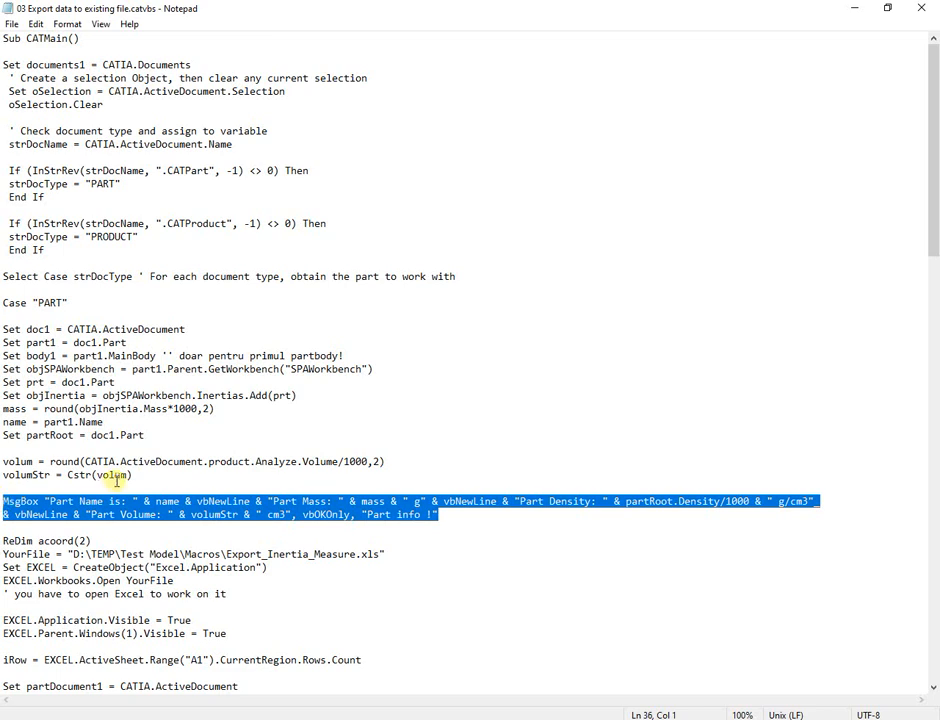
drag(146, 474, 4, 462)
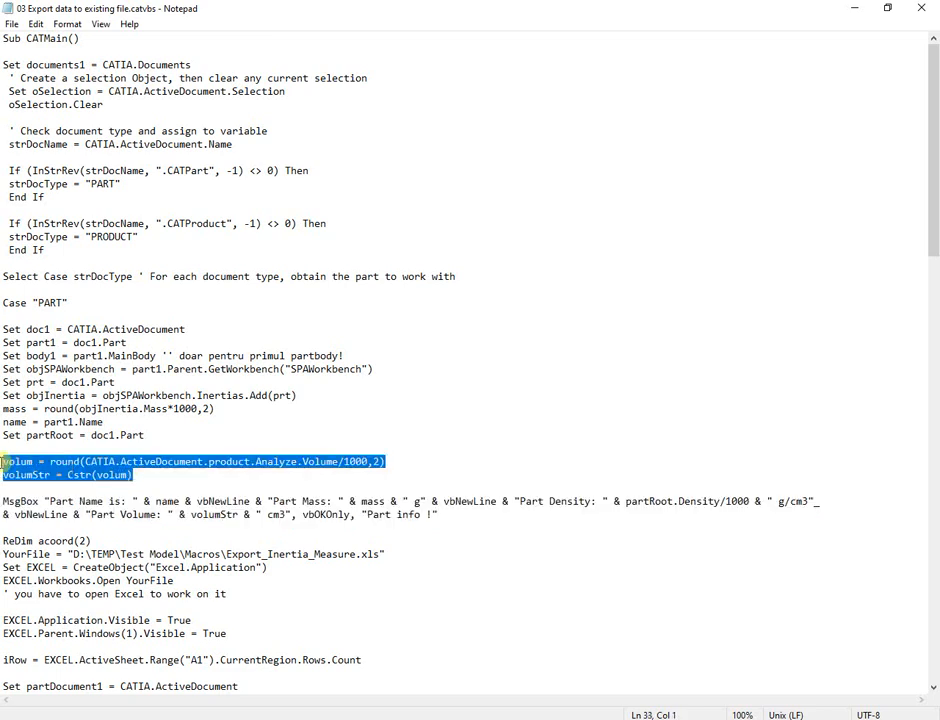
drag(386, 553, 3, 553)
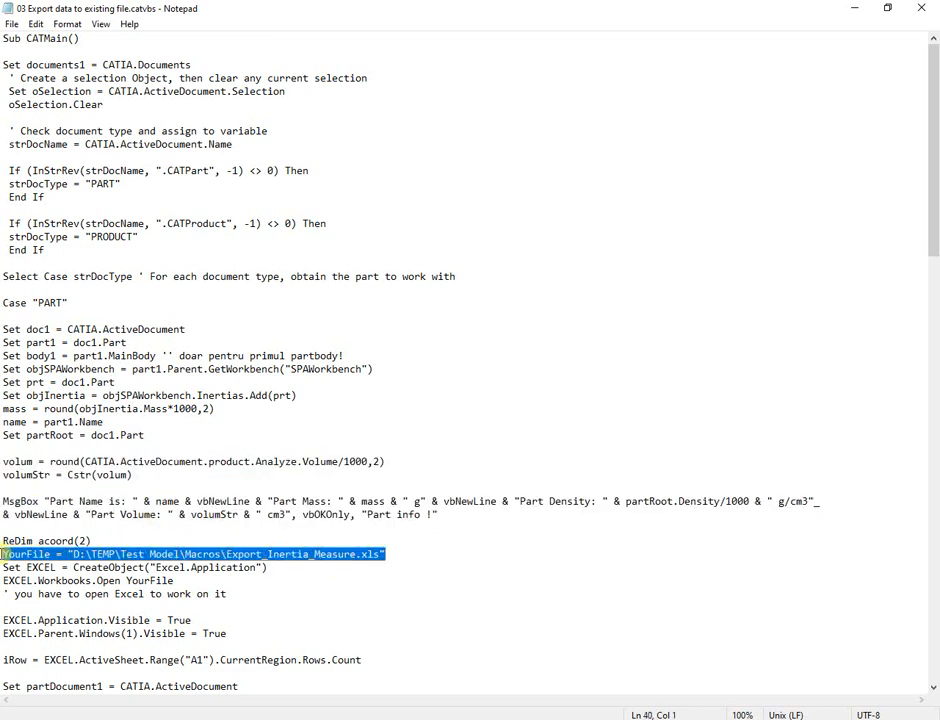
Step: Examine the PART case's iRow row-count line and the cell assignments down to the workbook save line
scroll(497, 579, down, 5)
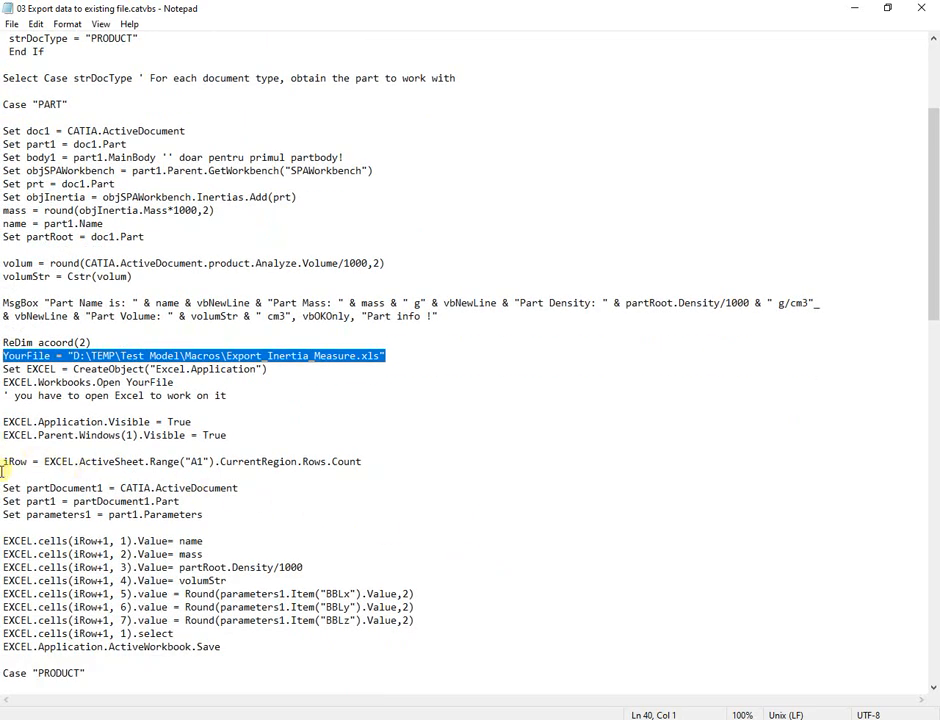
drag(3, 466, 393, 461)
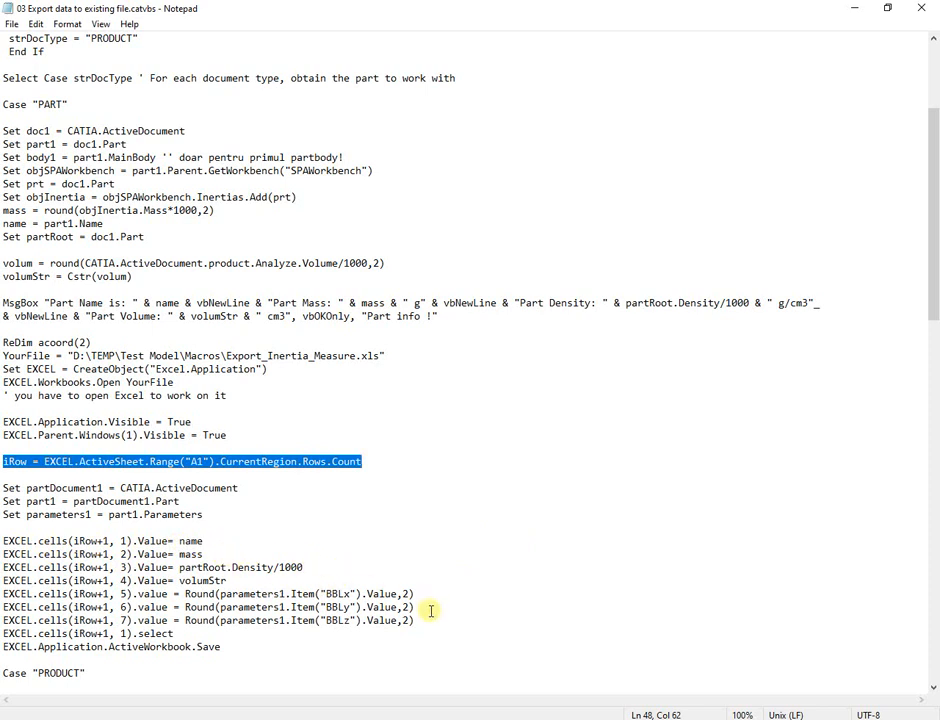
click(250, 648)
scroll(252, 650, down, 2)
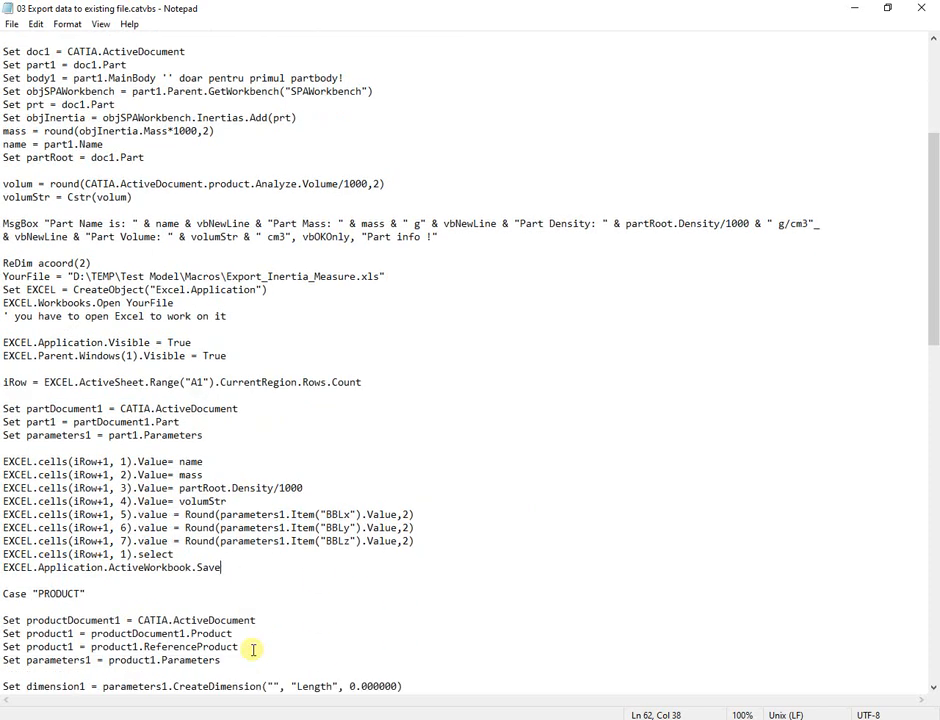
Step: Examine the PRODUCT case's BBLx, BBLy and BBLz formula code, its message box and the Export_Inertia_Measure.xls path
scroll(253, 649, down, 13)
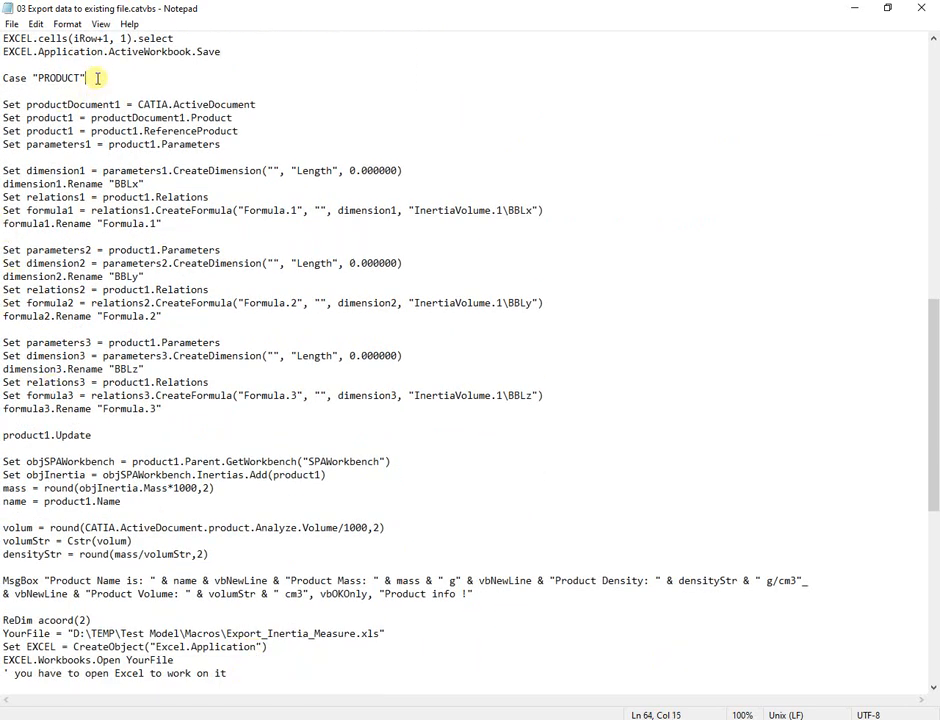
scroll(97, 77, down, 1)
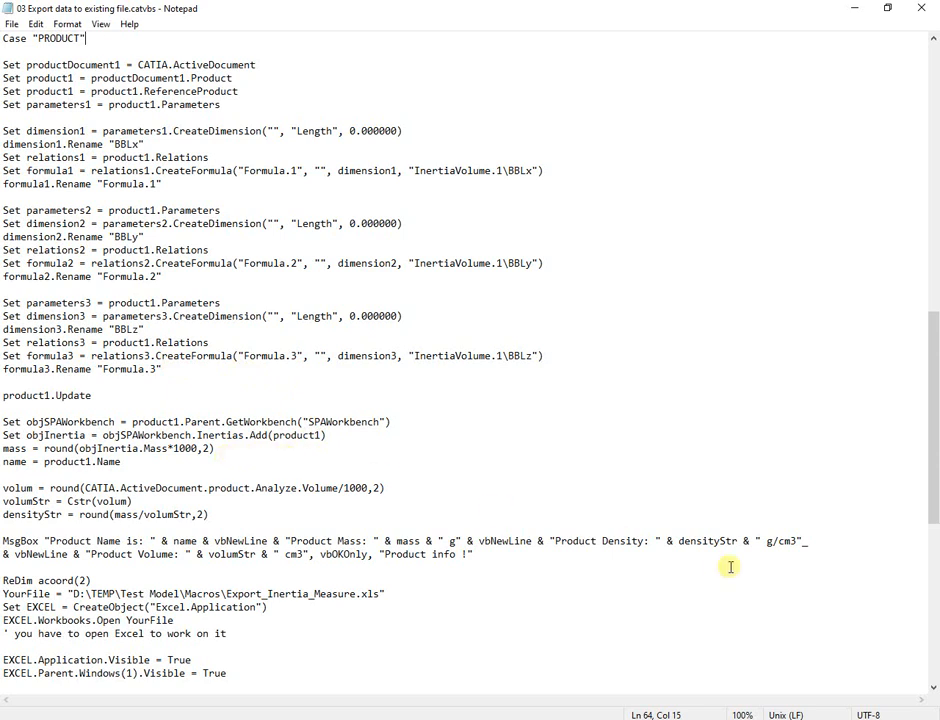
click(561, 561)
drag(561, 561, 3, 540)
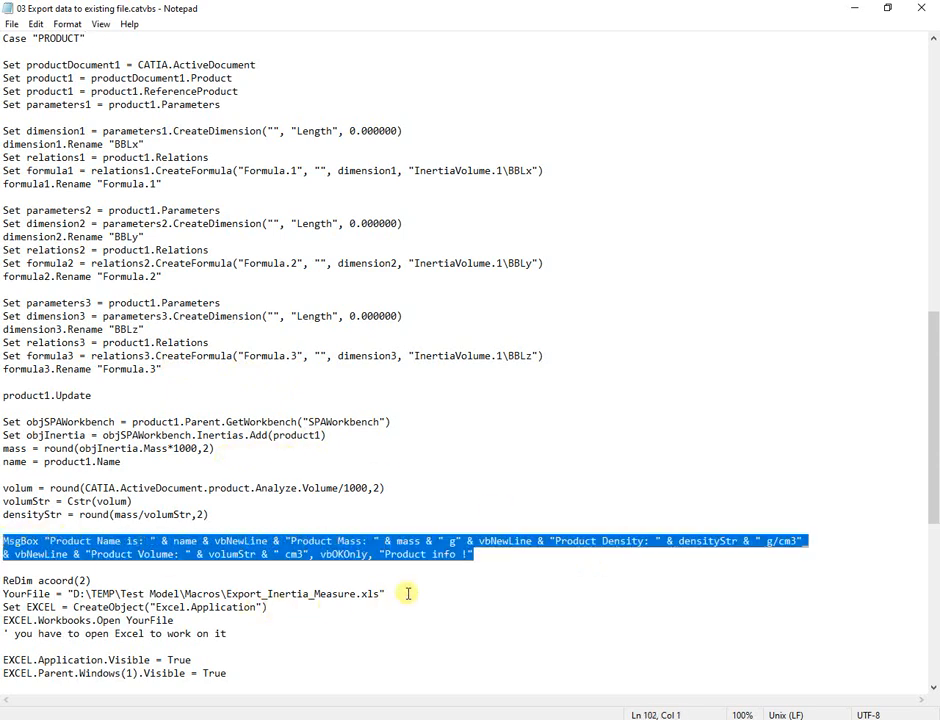
drag(409, 593, 3, 590)
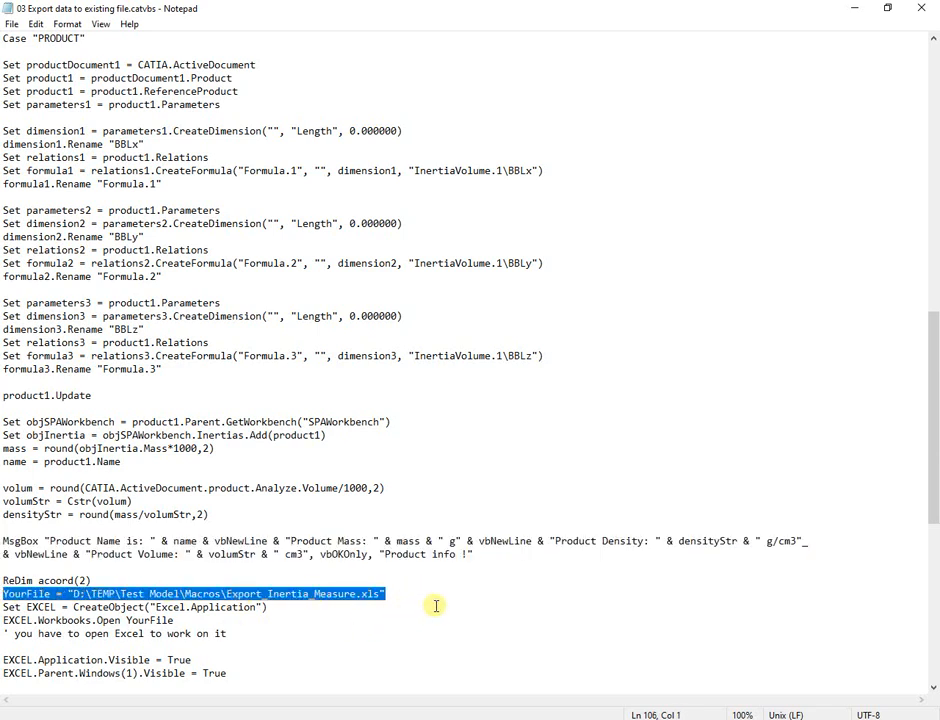
Step: Examine the PRODUCT case's Excel cell assignments and its selection1.Delete line for the length parameters, and close the macro file
scroll(436, 605, down, 7)
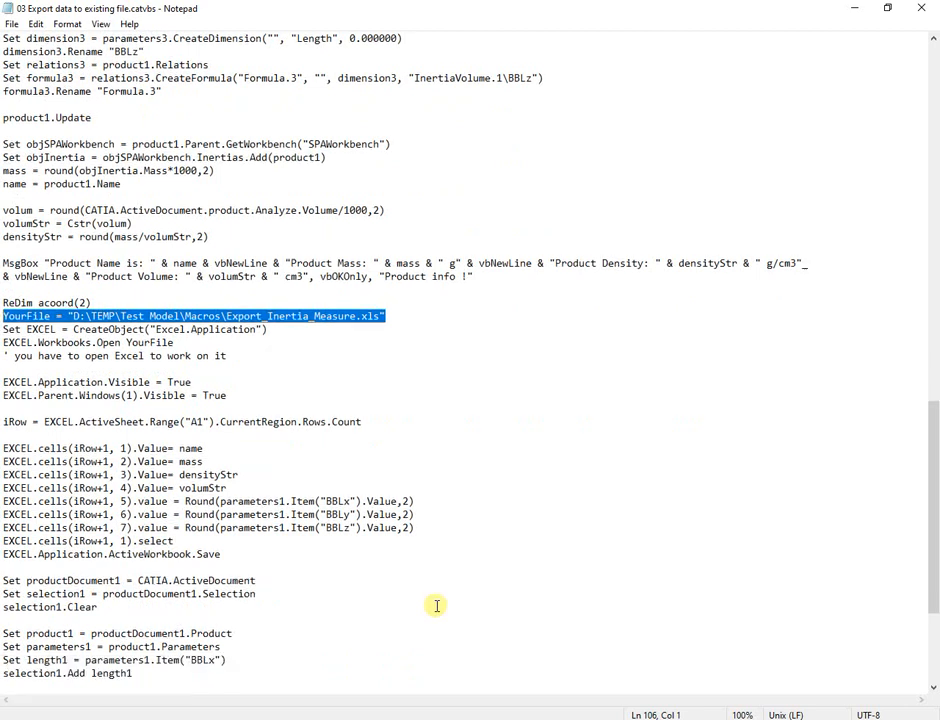
scroll(436, 605, down, 4)
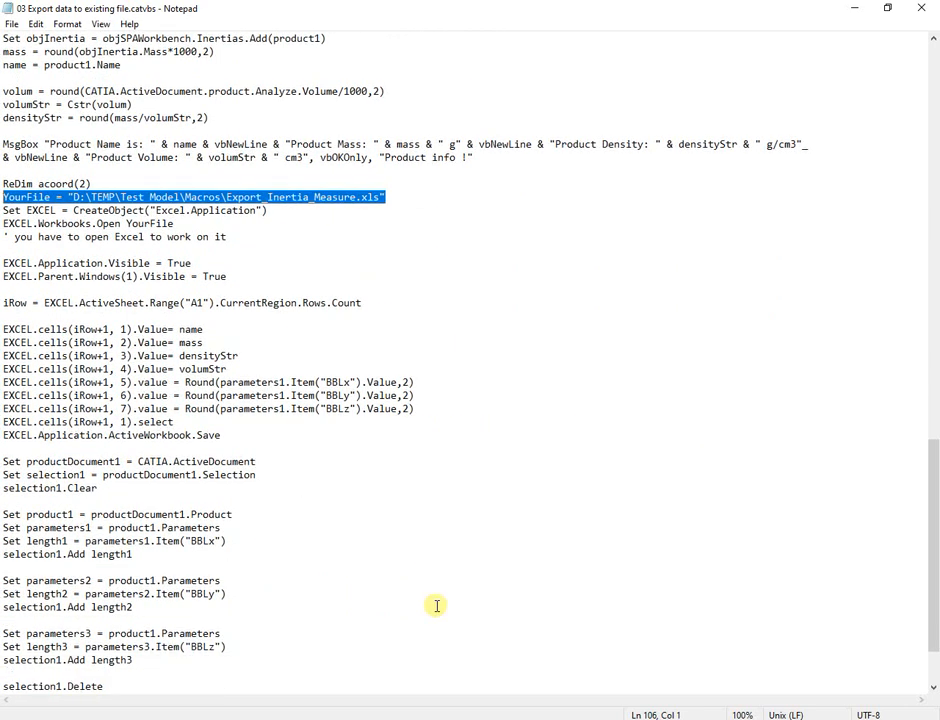
scroll(436, 605, down, 1)
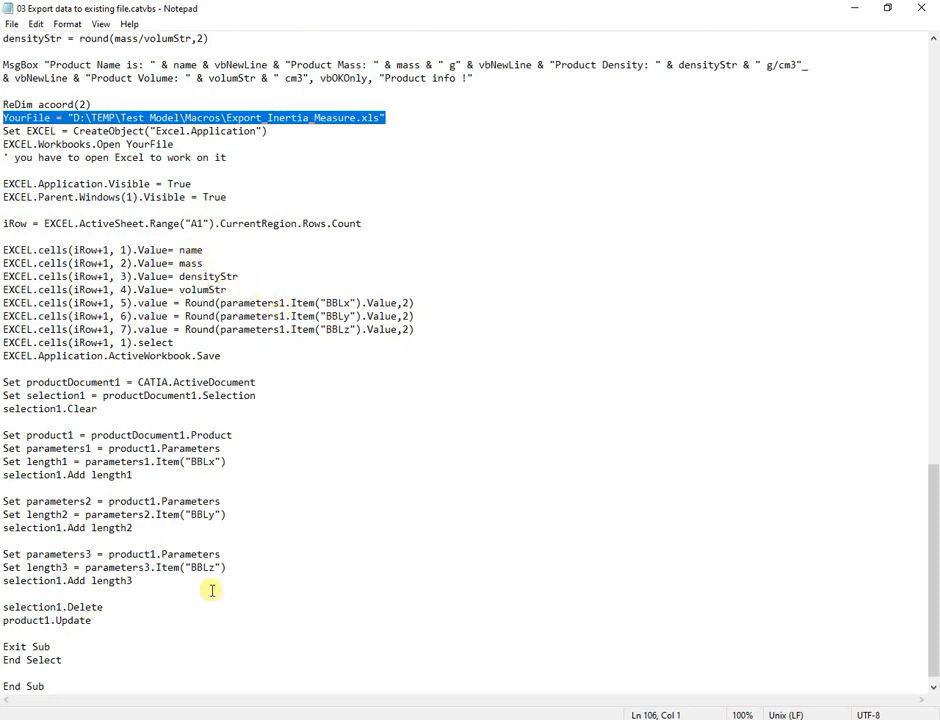
click(101, 607)
key(shift+Home)
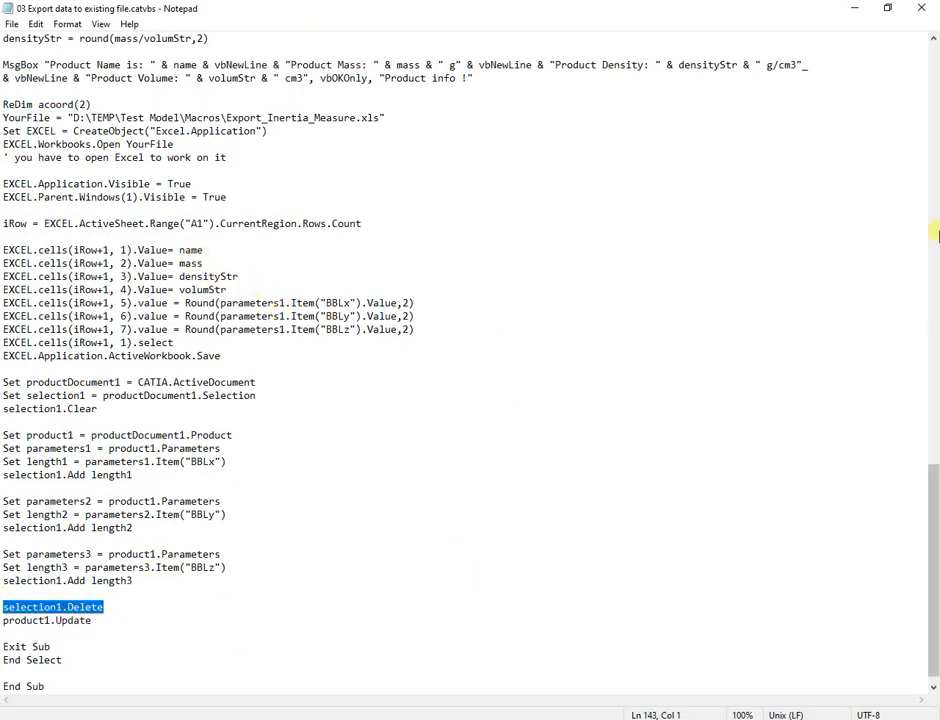
click(923, 8)
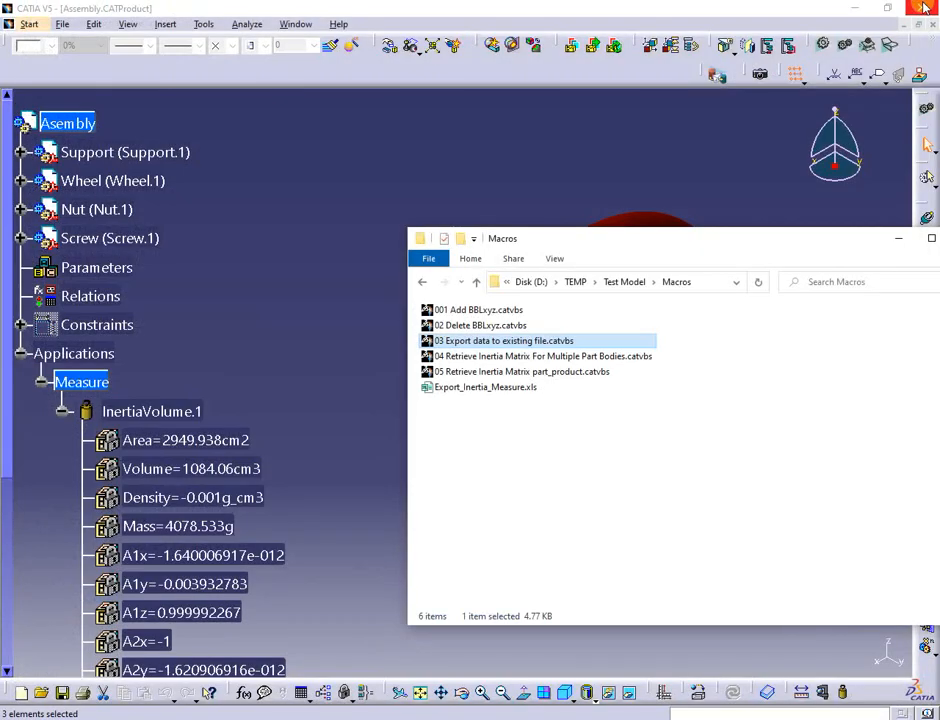
Step: Switch to the Wheel.CATPart window and expand Body.2 with its nested Body.3 and Body.4 in the specification tree
click(527, 358)
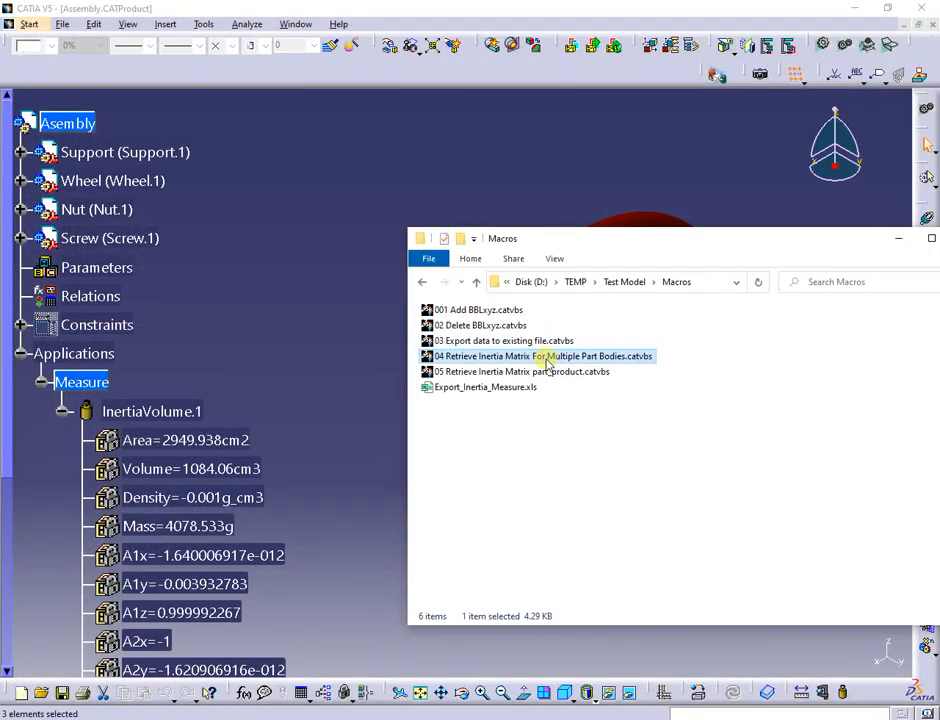
click(294, 25)
click(308, 138)
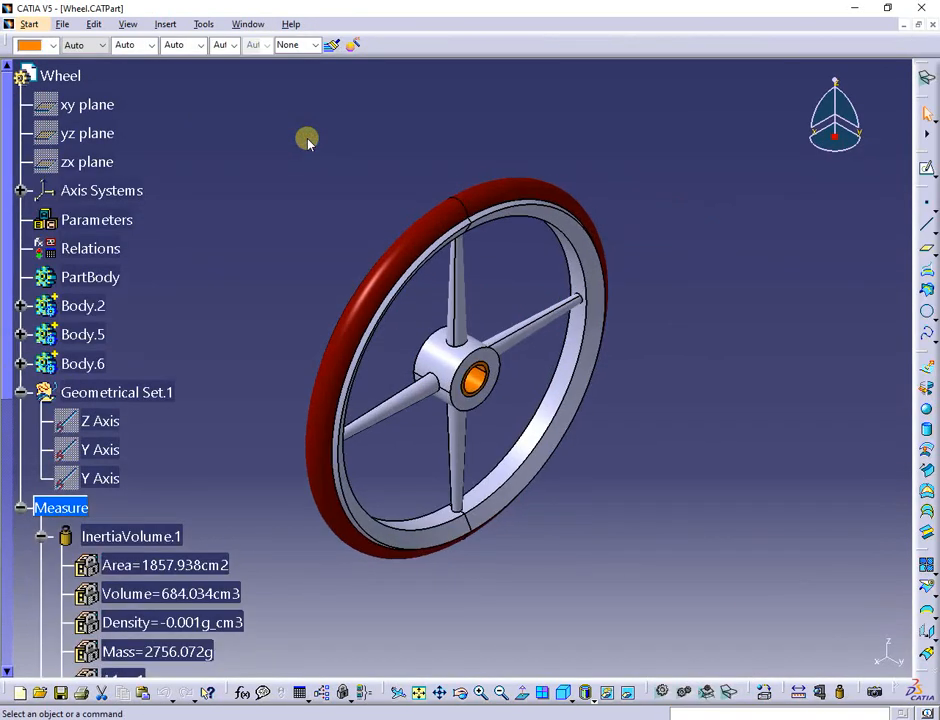
click(21, 306)
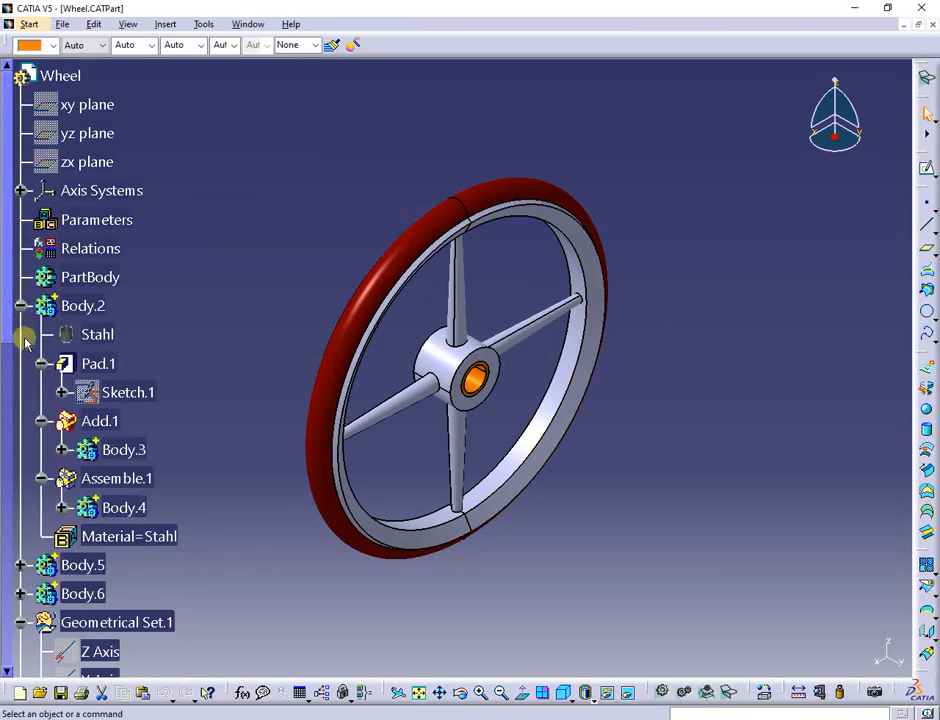
click(62, 450)
click(165, 536)
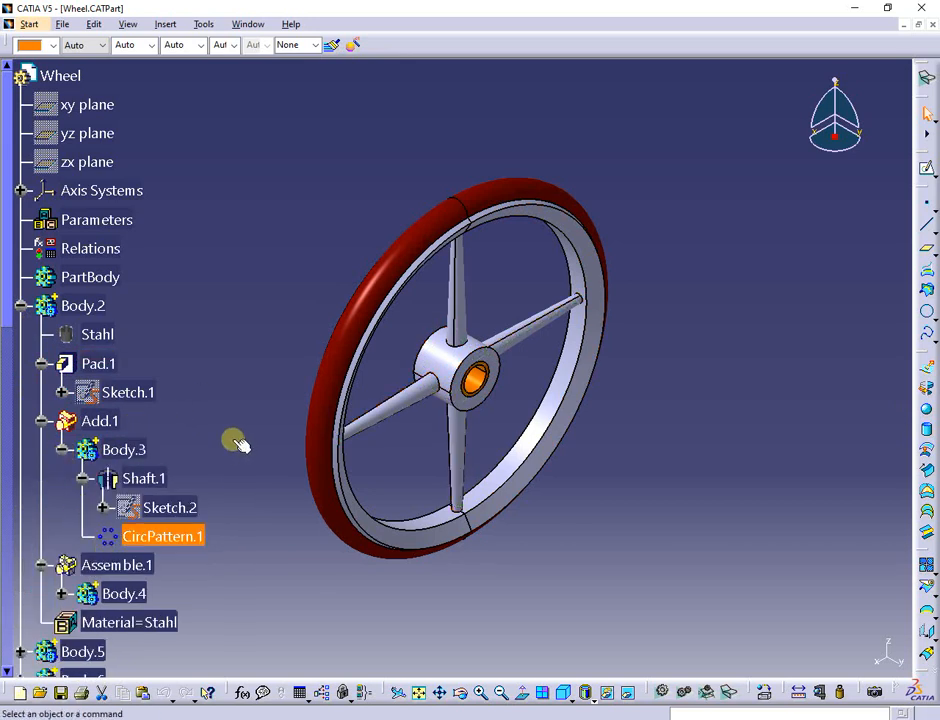
scroll(45, 524, down, 4)
click(59, 471)
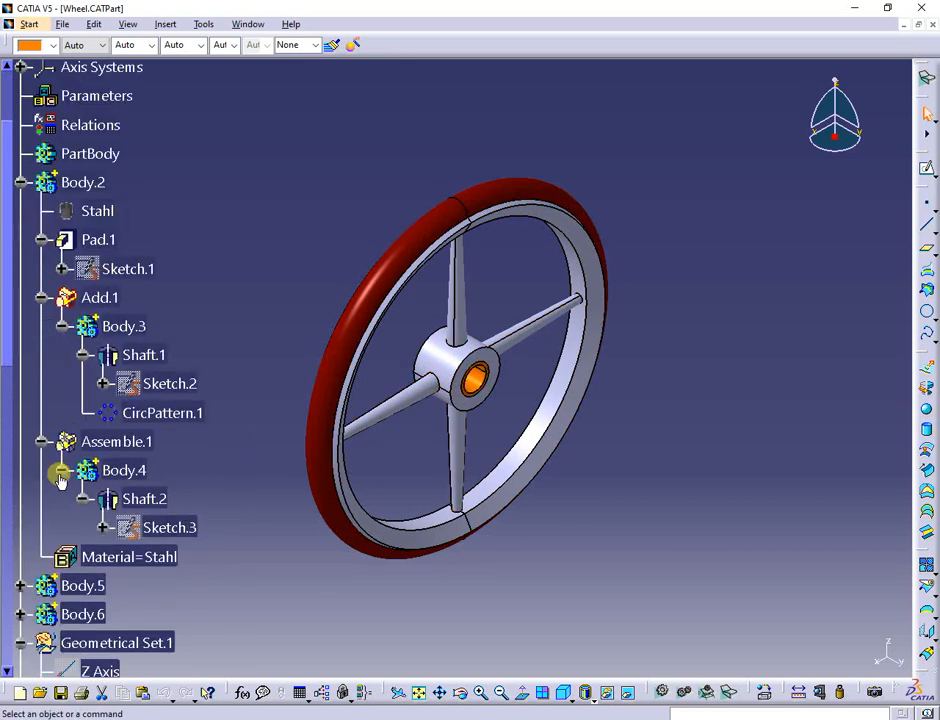
Step: Expand Body.5 and Body.6 in the Wheel tree to examine their features and materials
scroll(45, 480, down, 5)
click(21, 463)
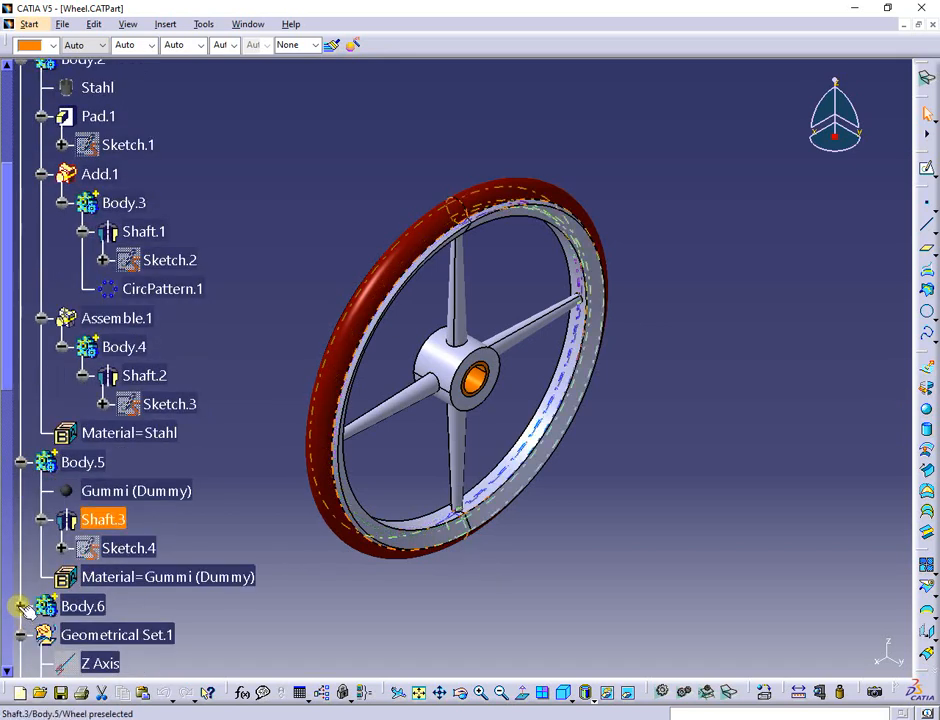
scroll(265, 549, down, 7)
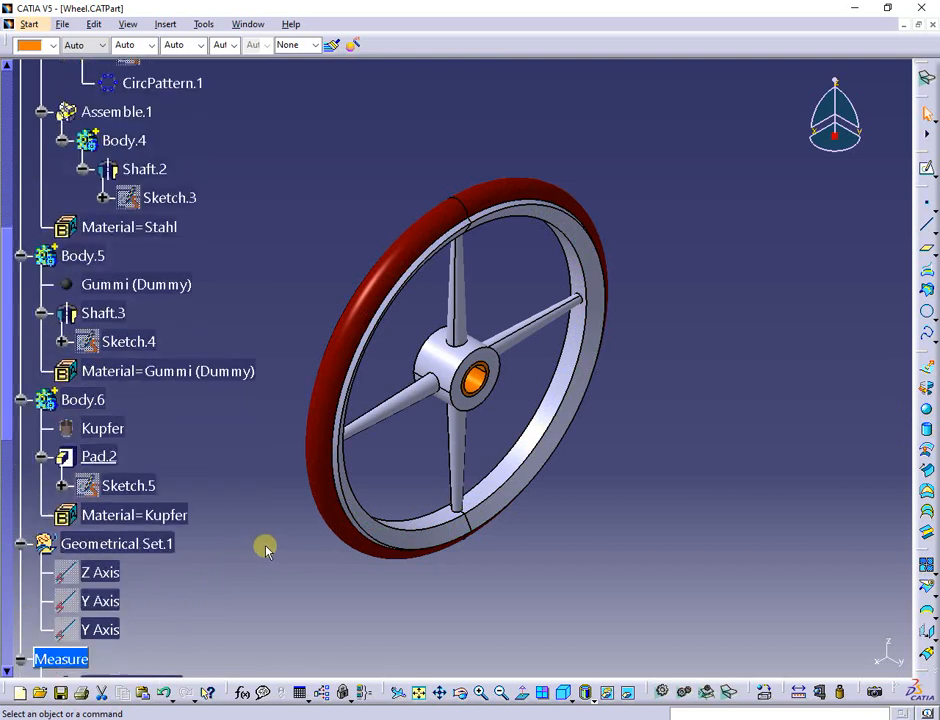
Step: Expand InertiaVolume.2, InertiaVolume.3 and InertiaVolume.4 under Measure, examine their values, and return to the start of the Wheel tree
scroll(265, 549, down, 6)
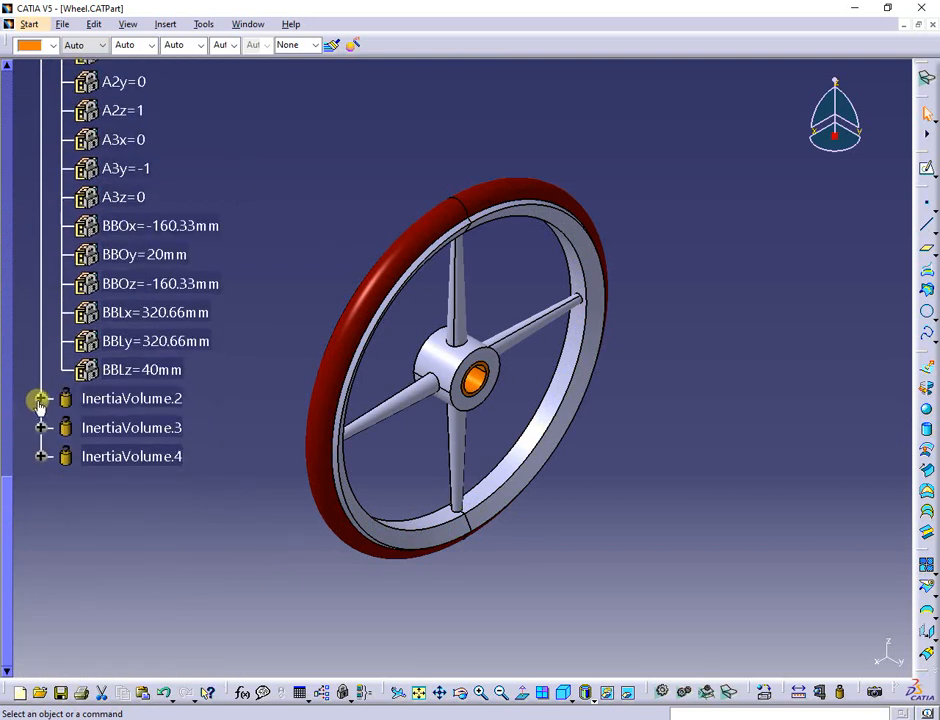
click(41, 398)
scroll(241, 577, down, 3)
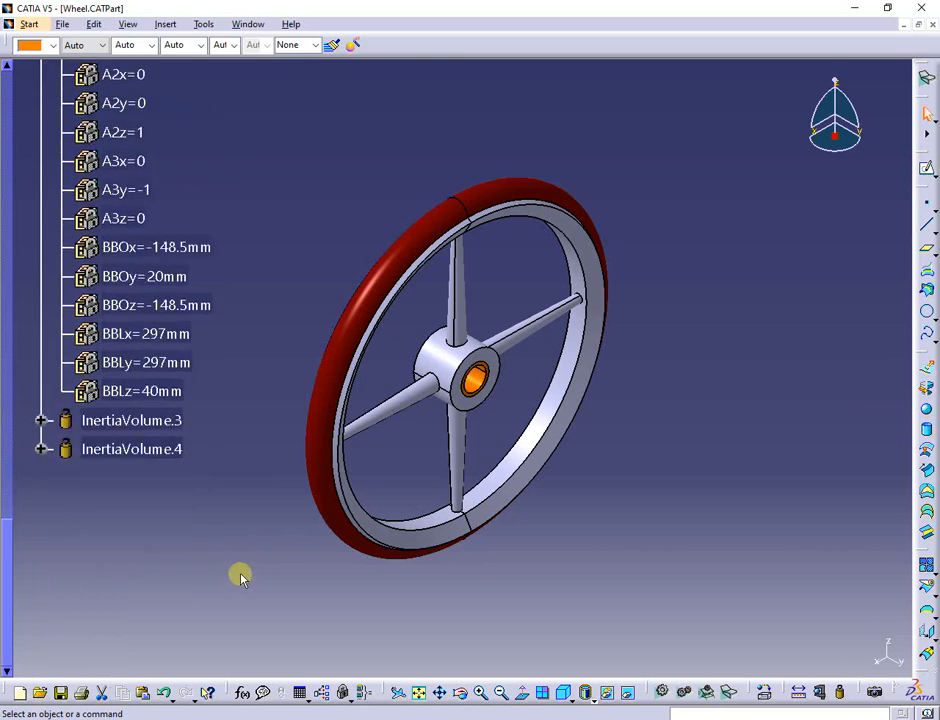
click(41, 420)
scroll(75, 510, down, 3)
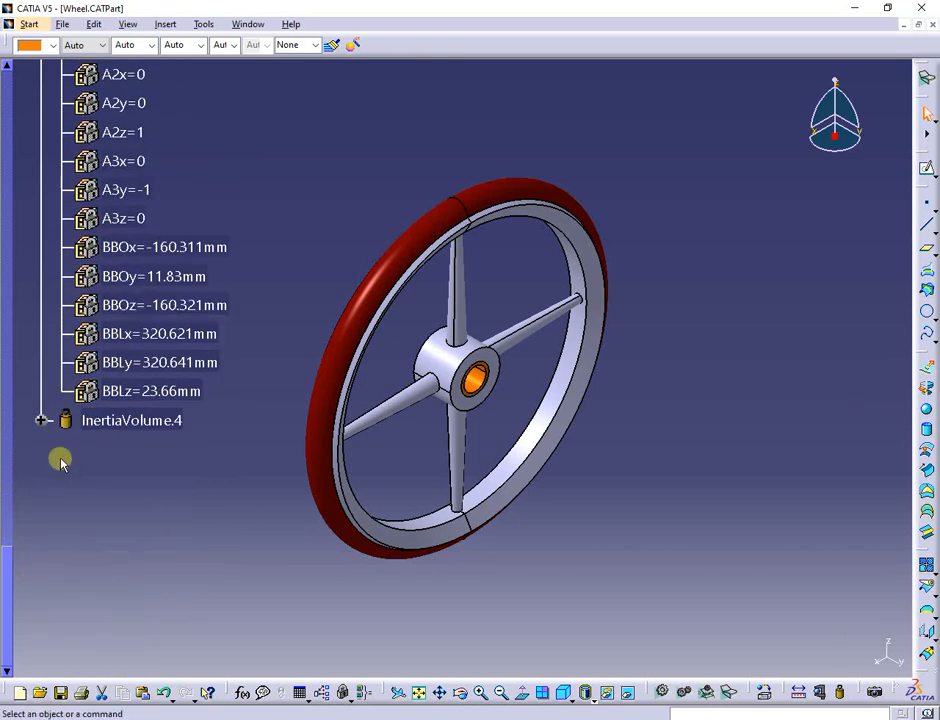
click(40, 418)
scroll(244, 453, up, 15)
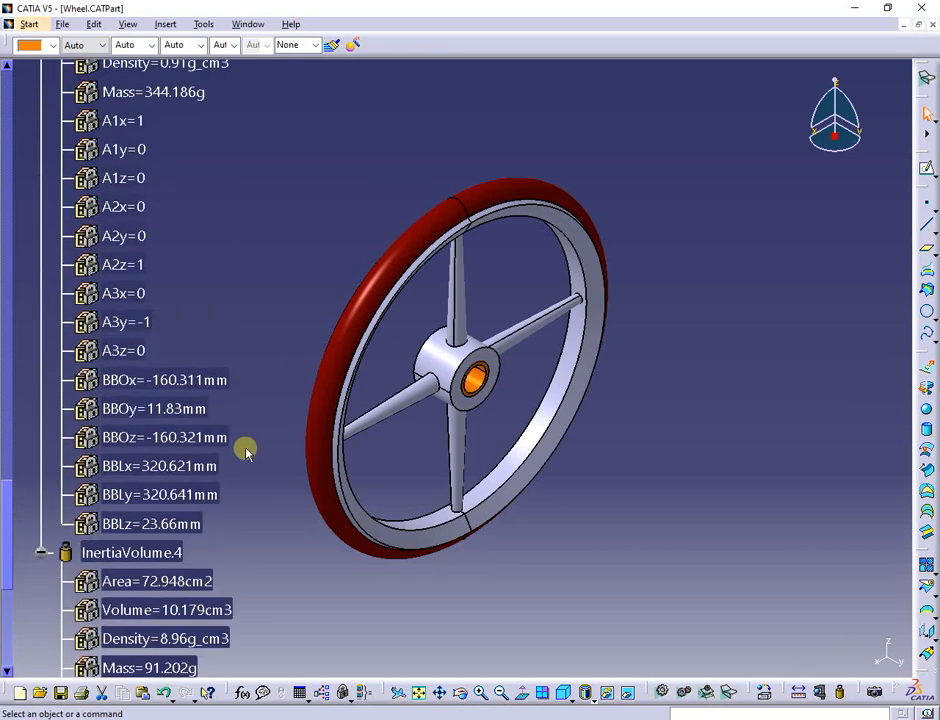
scroll(245, 450, up, 15)
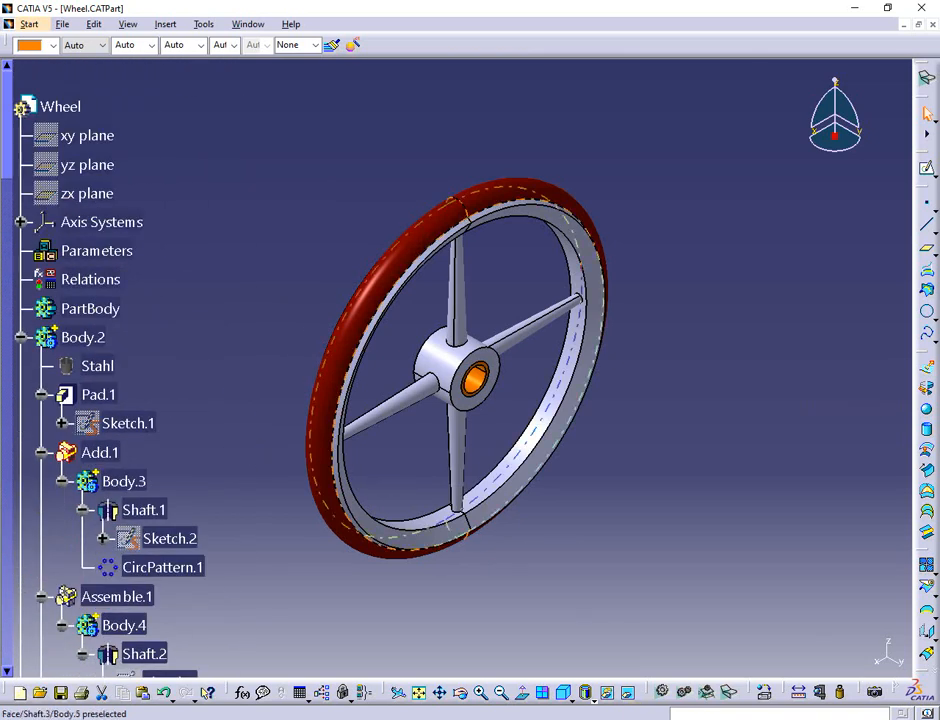
Step: Bring up the Wheel part's exported multi-body inertia table in Excel and set the worksheet zoom to 88%
key(alt+Tab)
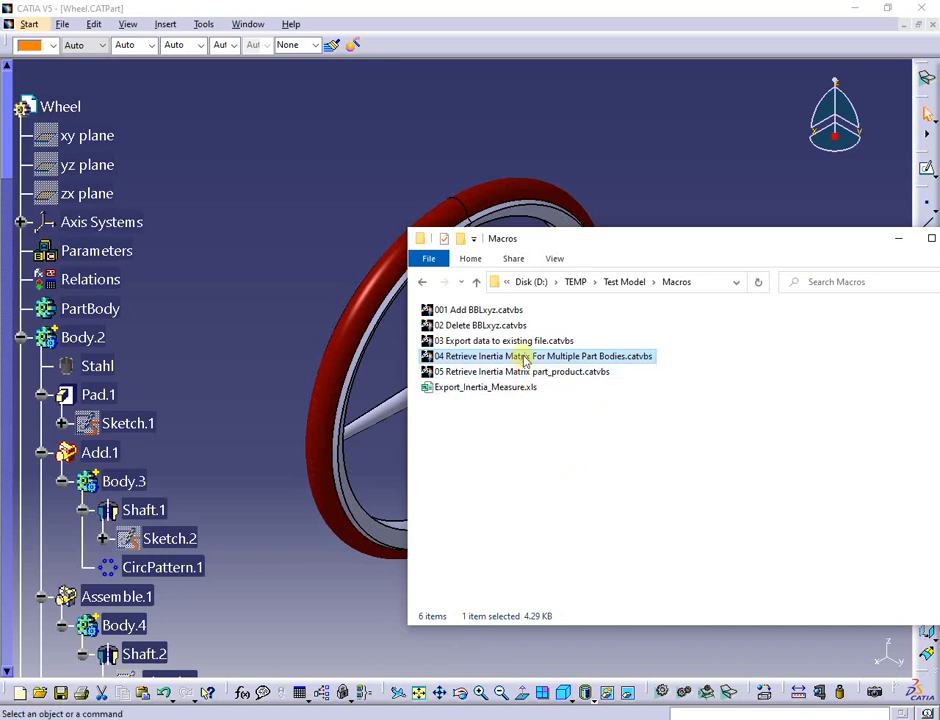
key(alt+Tab)
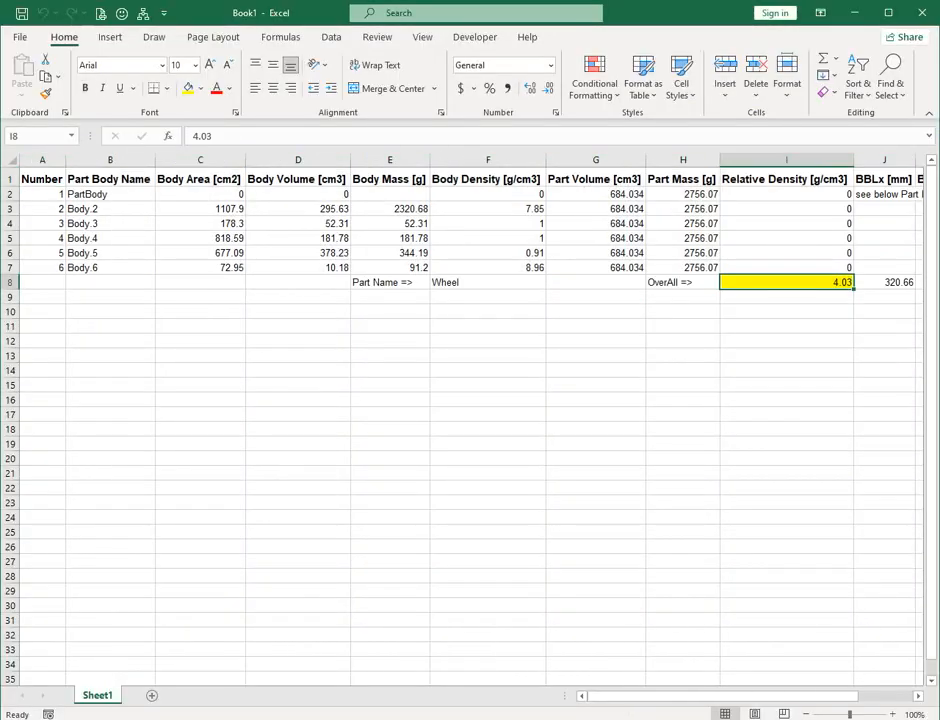
click(913, 714)
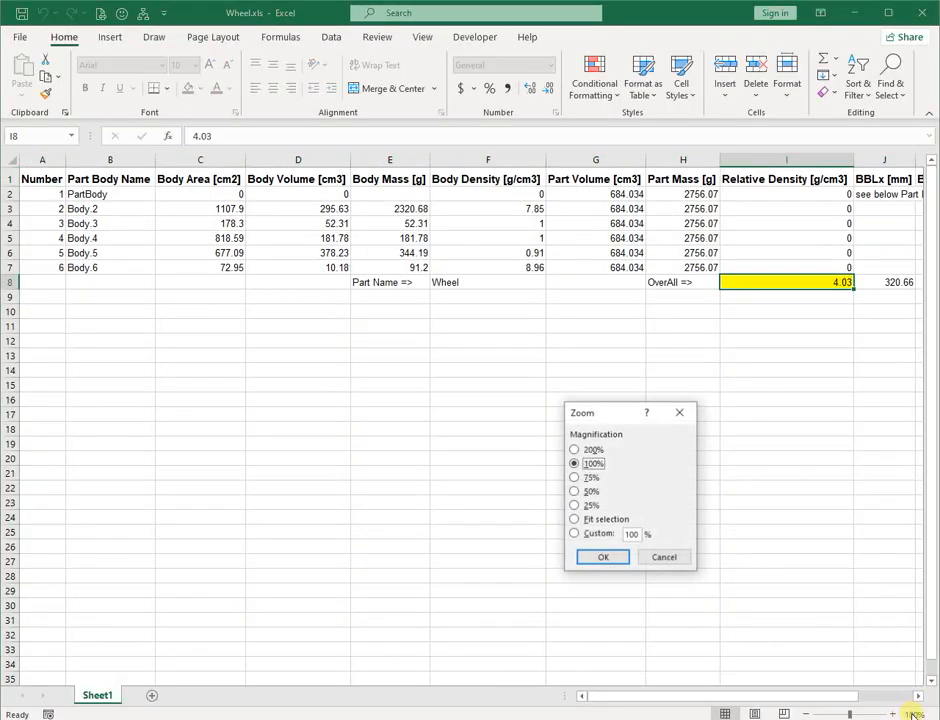
double_click(634, 535)
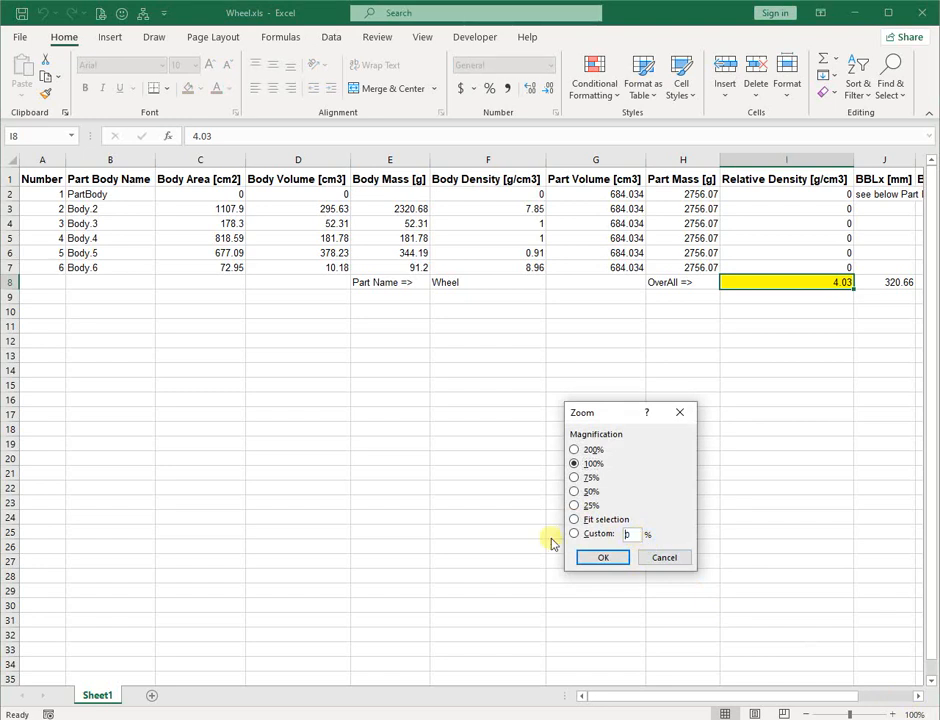
key(Return)
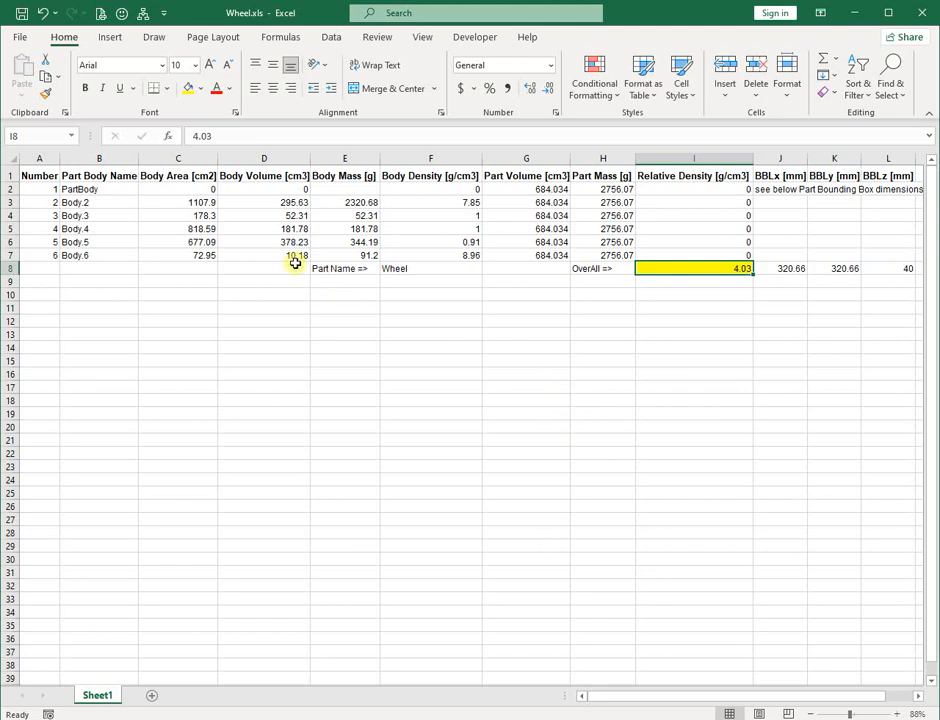
Step: Place Excel beside the Wheel tree, compare the exported body names with its bodies, and check PartBody's area, volume, mass and density
drag(99, 191, 94, 254)
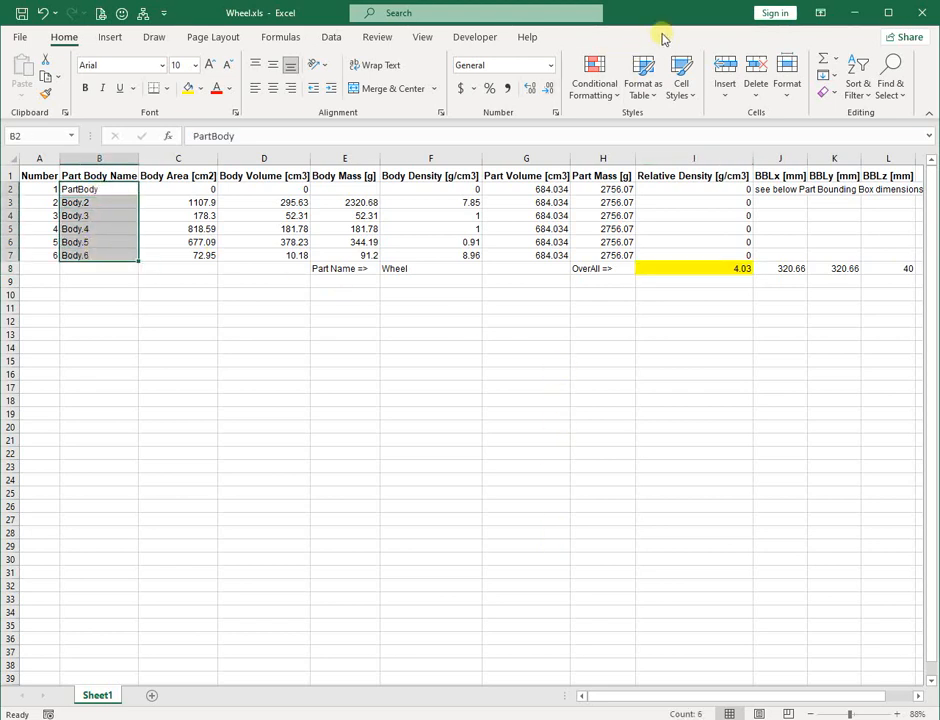
drag(670, 8, 898, 75)
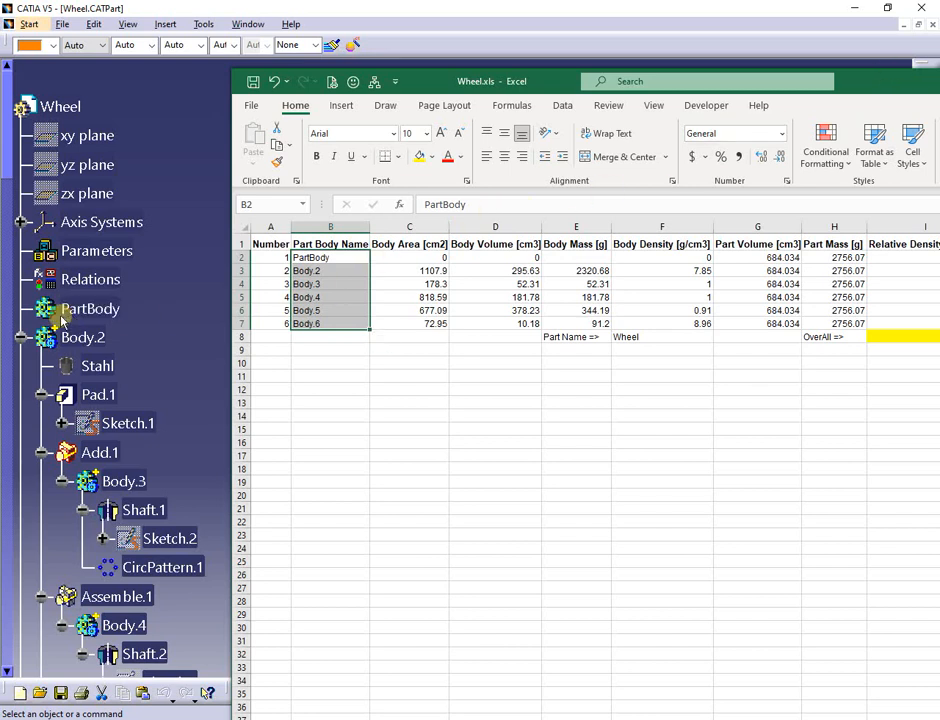
drag(428, 258, 661, 264)
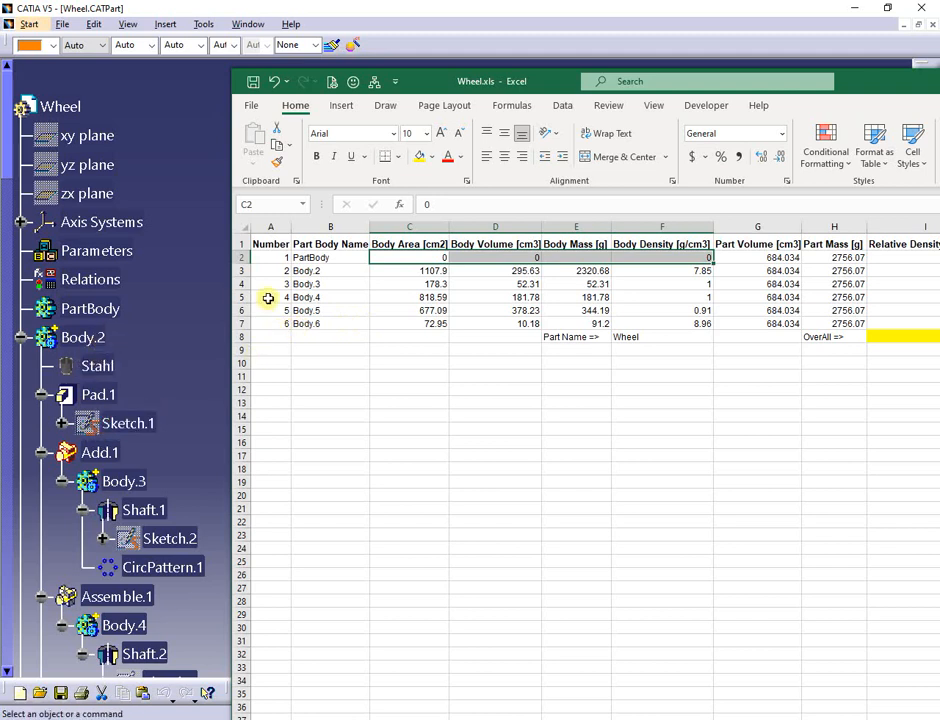
Step: Compare the exported densities of Body.2, Body.3 and Body.4 with the Stahl material applied to Body.2 in the tree
click(325, 271)
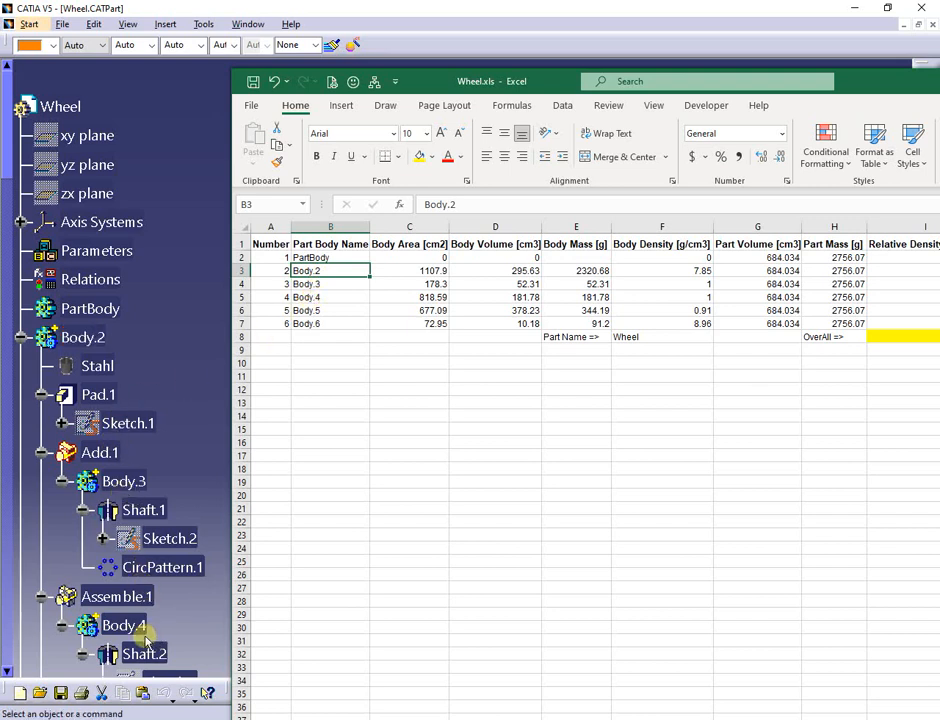
drag(702, 284, 702, 298)
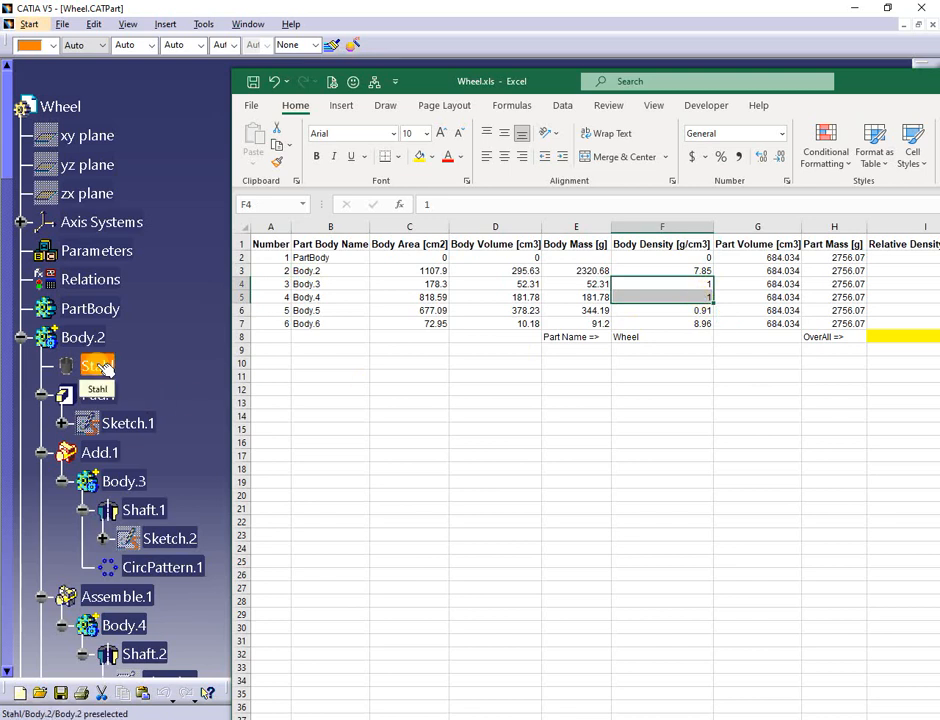
click(702, 271)
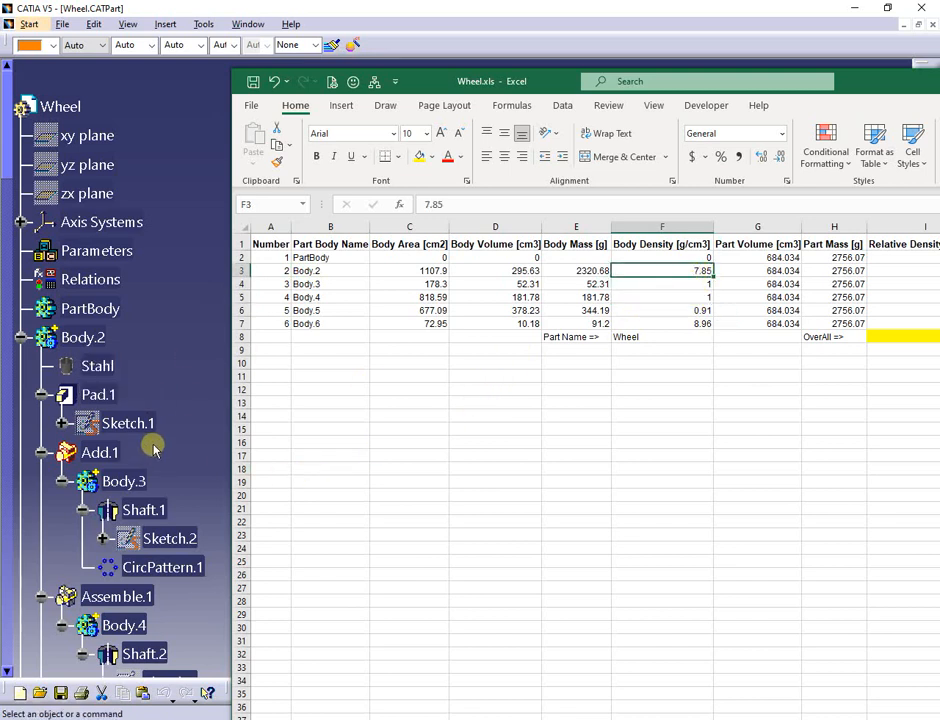
Step: Compare InertiaVolume.1's volume and mass in the Wheel tree with the exported Part Volume and Part Mass columns
scroll(160, 436, down, 2)
scroll(160, 436, down, 10)
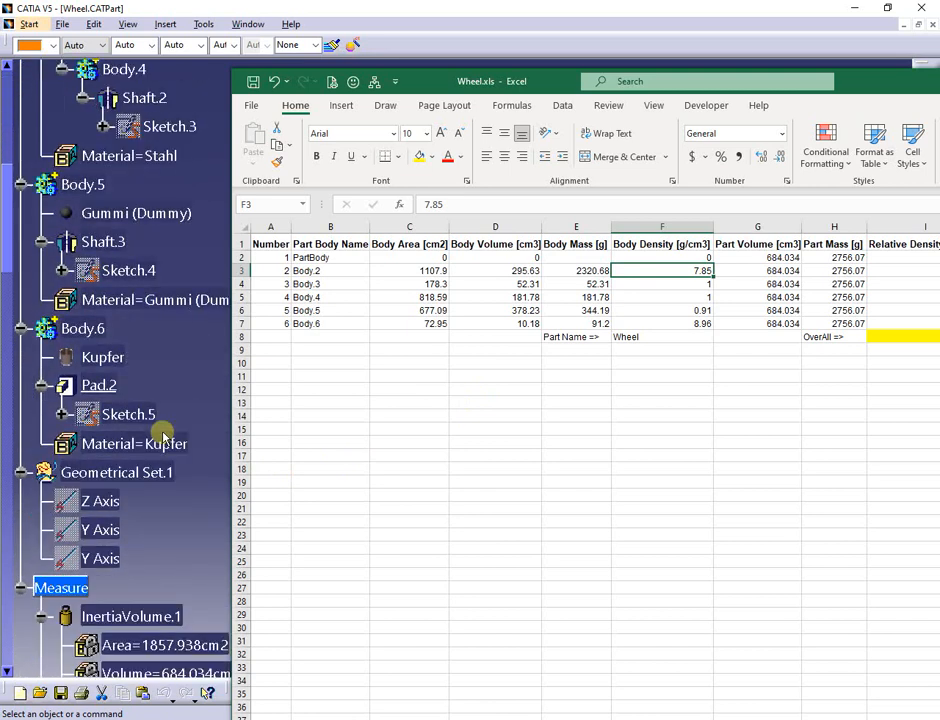
scroll(165, 436, down, 1)
scroll(165, 436, down, 3)
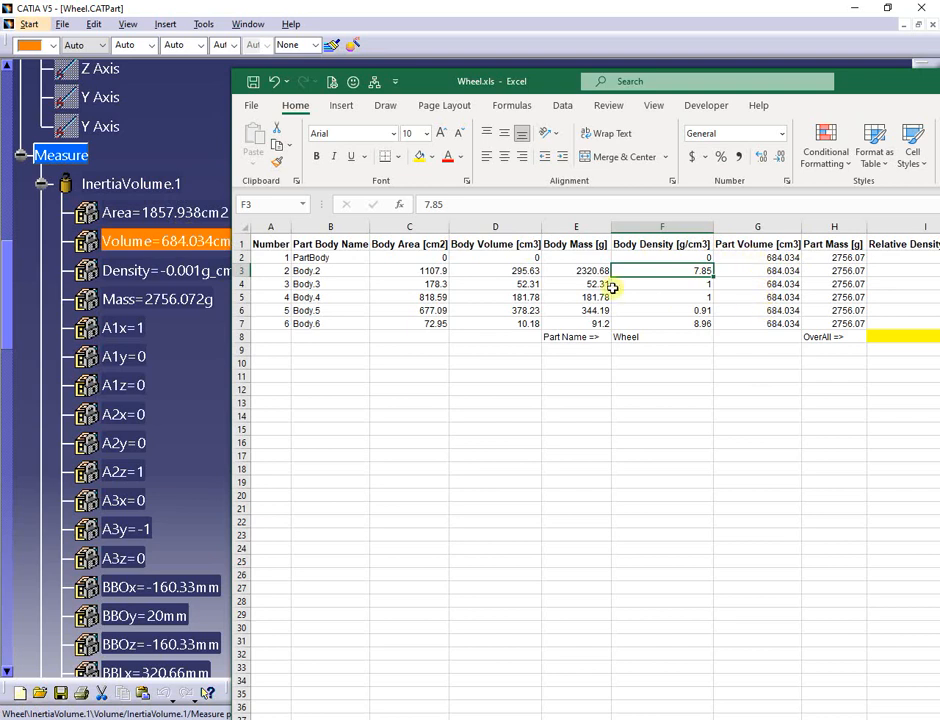
click(165, 300)
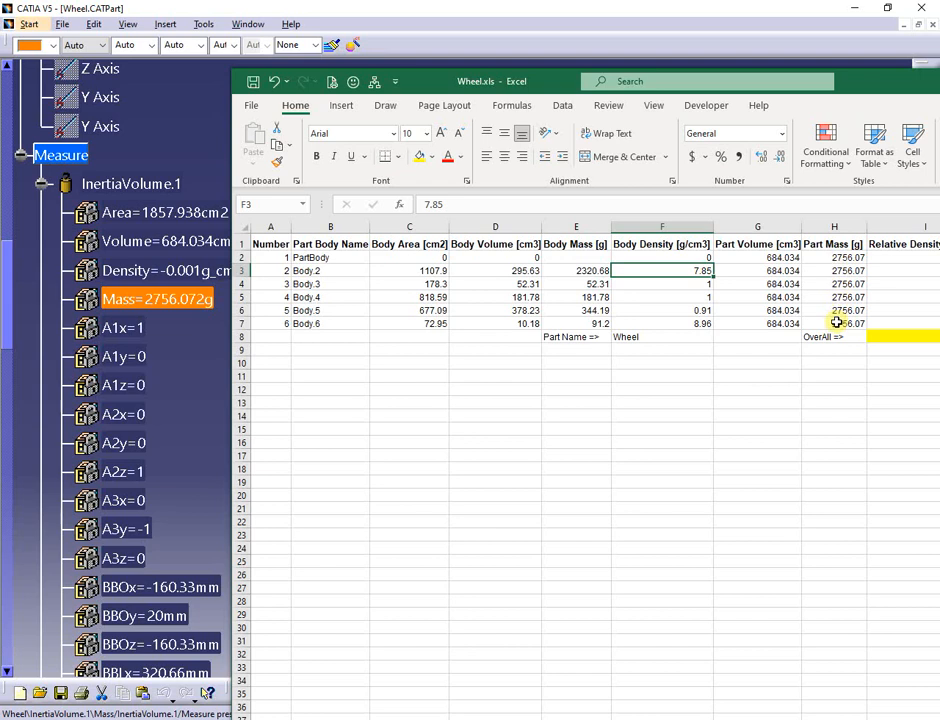
Step: Compare InertiaVolume.1's BBLx, BBLy and BBLz values with the bounding-box dimensions exported in J8, K8 and L8
scroll(205, 462, down, 2)
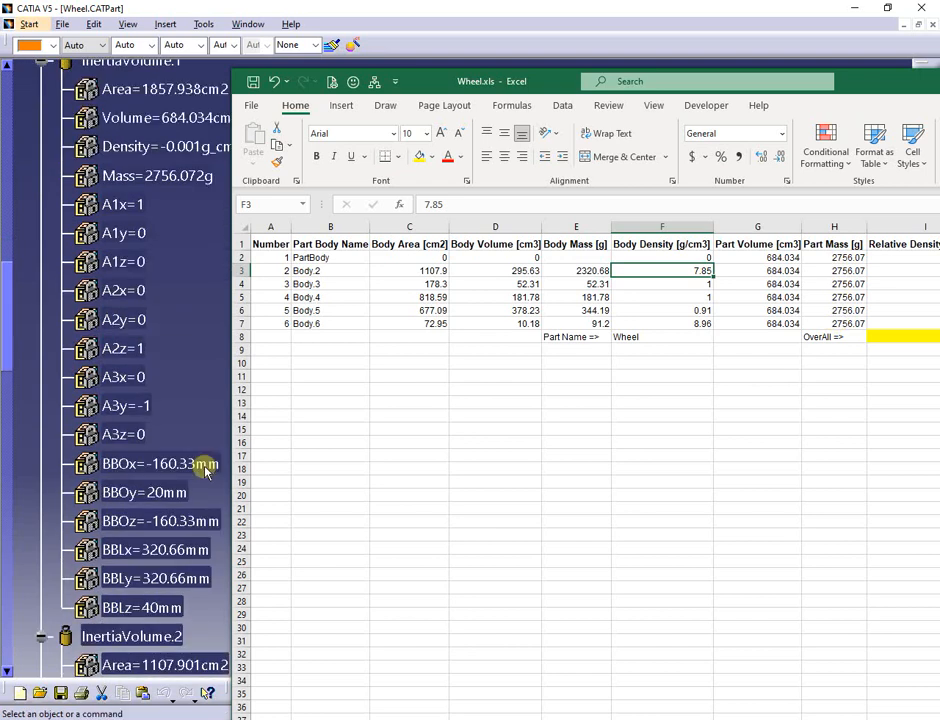
click(143, 607)
drag(911, 101, 898, 96)
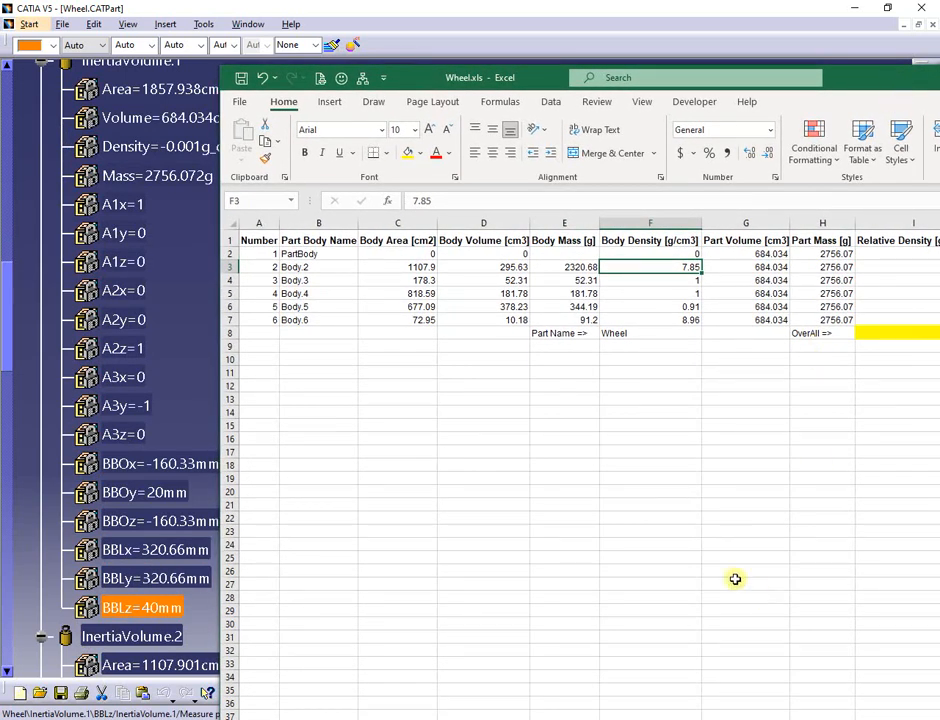
click(881, 335)
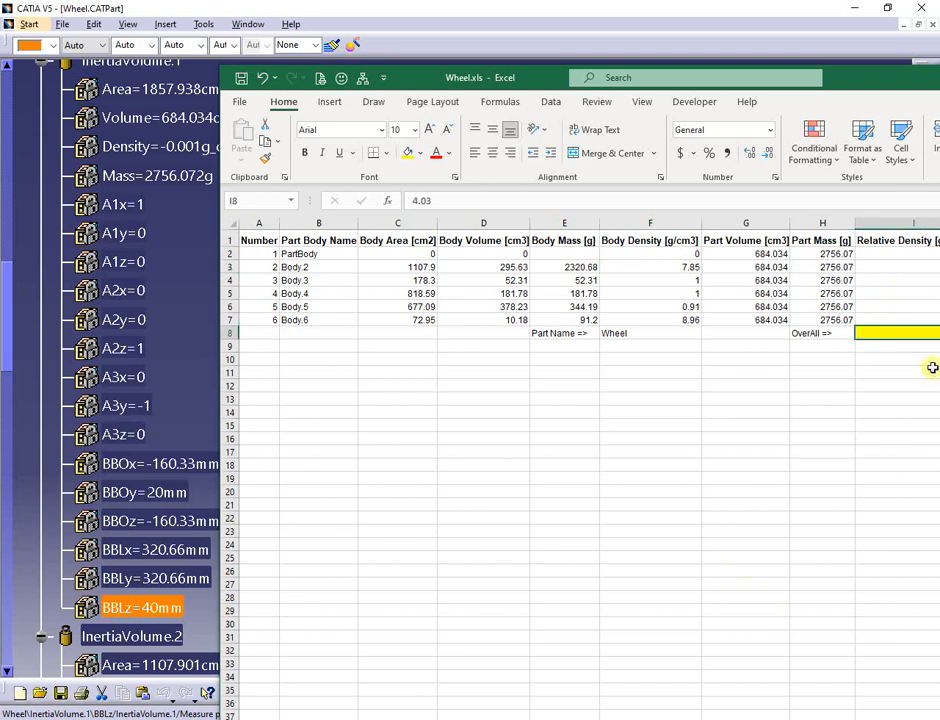
key(Right)
key(Right)
key(Right)
key(Right)
key(Right)
key(Right)
key(Right)
key(Right)
key(Right)
key(Right)
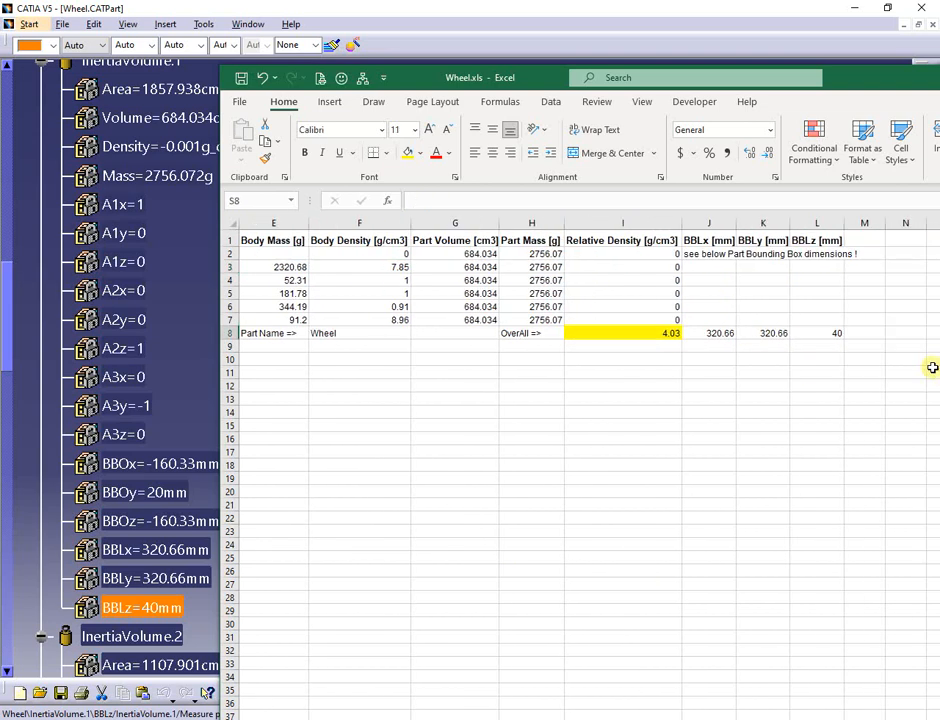
click(713, 334)
click(760, 333)
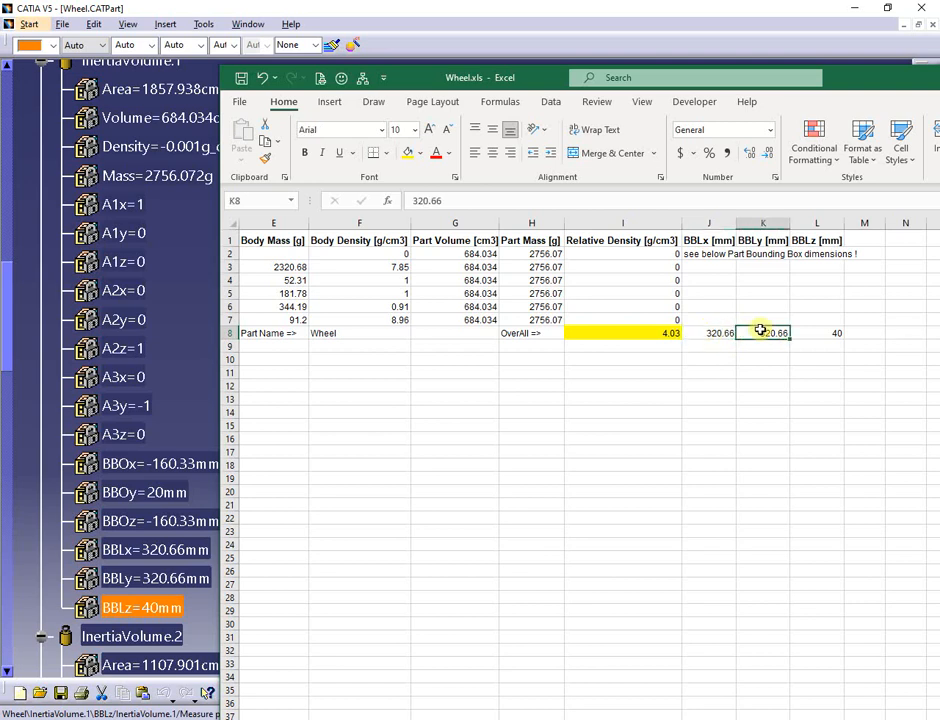
click(837, 332)
click(155, 580)
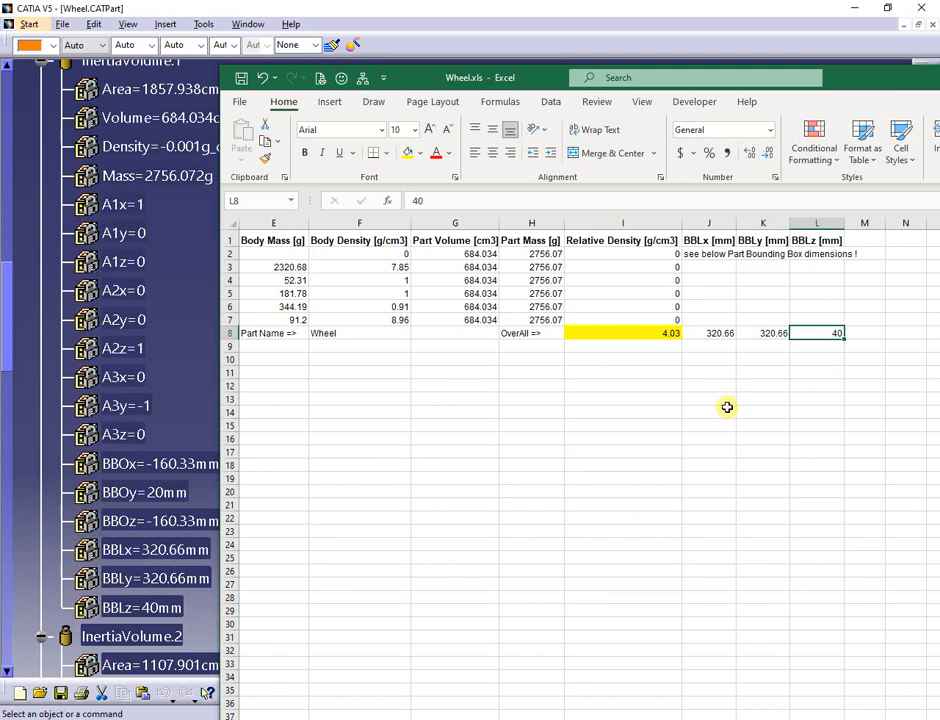
Step: Check the overall relative density in I8 and return to the beginning of row 8
click(664, 333)
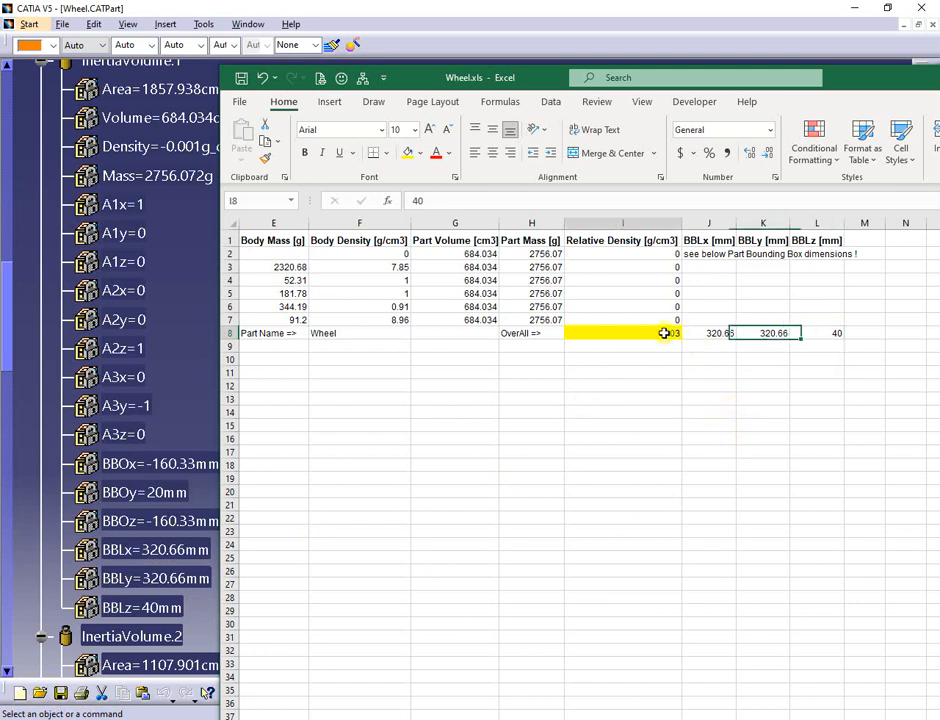
key(Left)
key(Left)
key(Left)
key(Left)
key(Left)
key(Left)
key(Left)
key(Left)
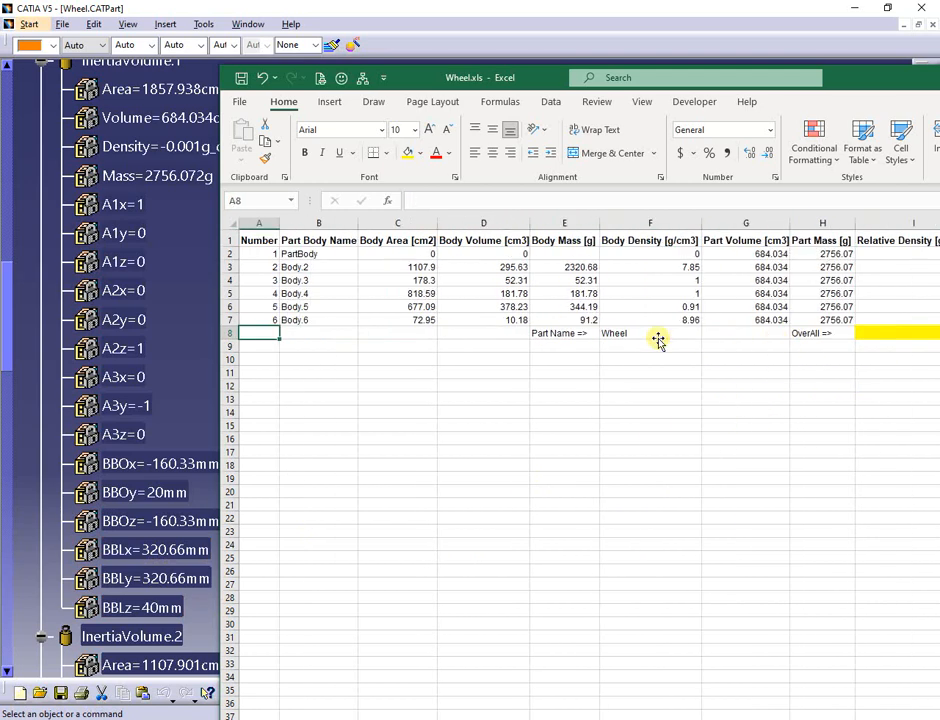
Step: Compare InertiaVolume.2's area, volume, mass and density in the tree with the exported Body.2 row, moving Excel clear of the values
scroll(120, 548, down, 3)
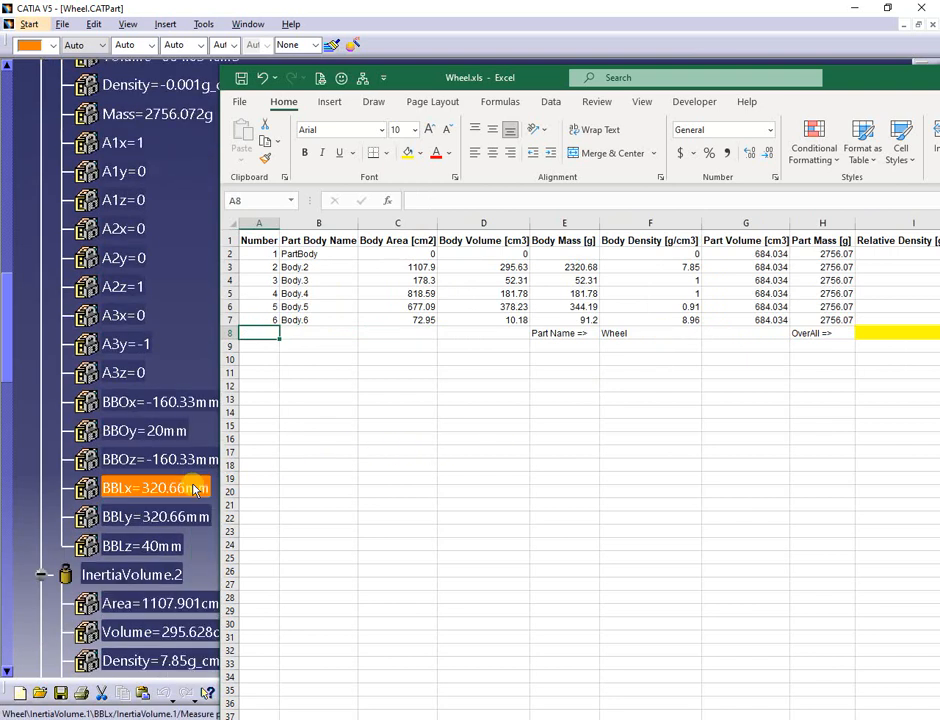
scroll(175, 505, down, 3)
scroll(175, 505, down, 5)
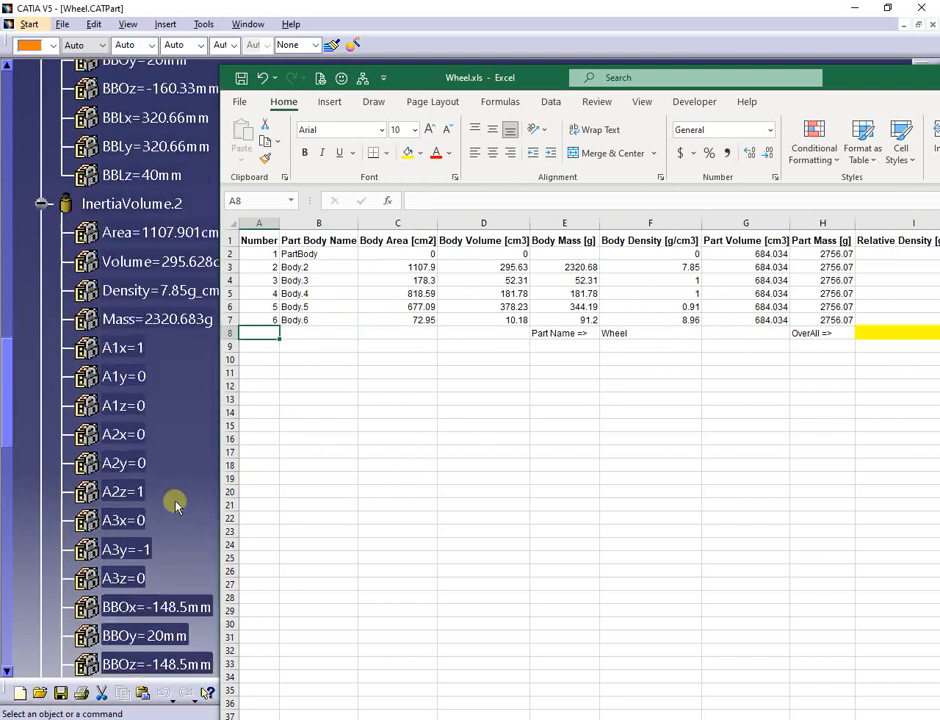
scroll(175, 505, down, 2)
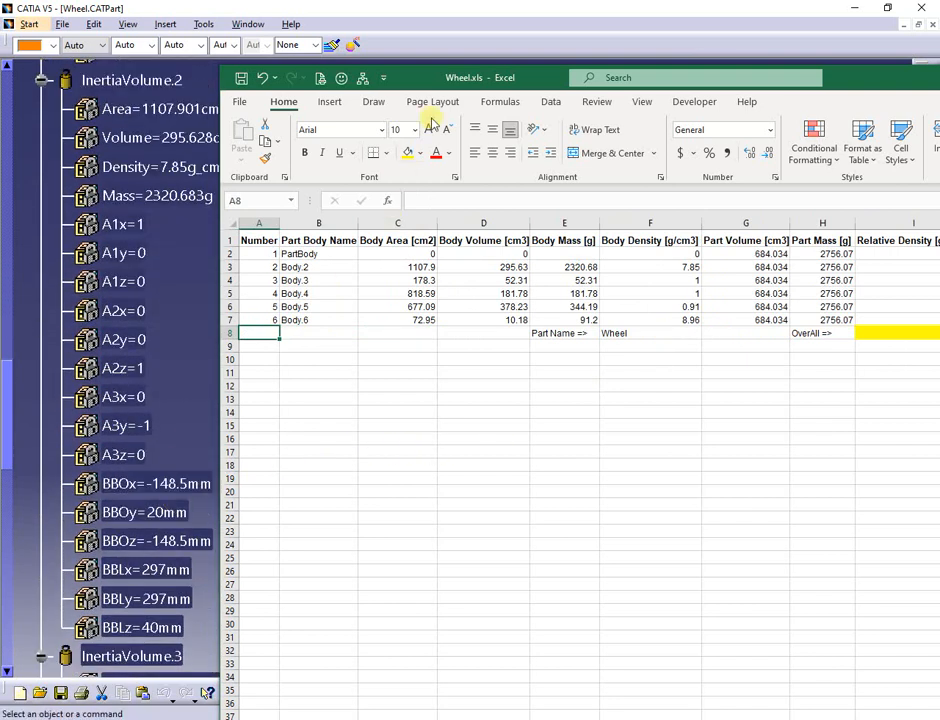
drag(496, 78, 531, 75)
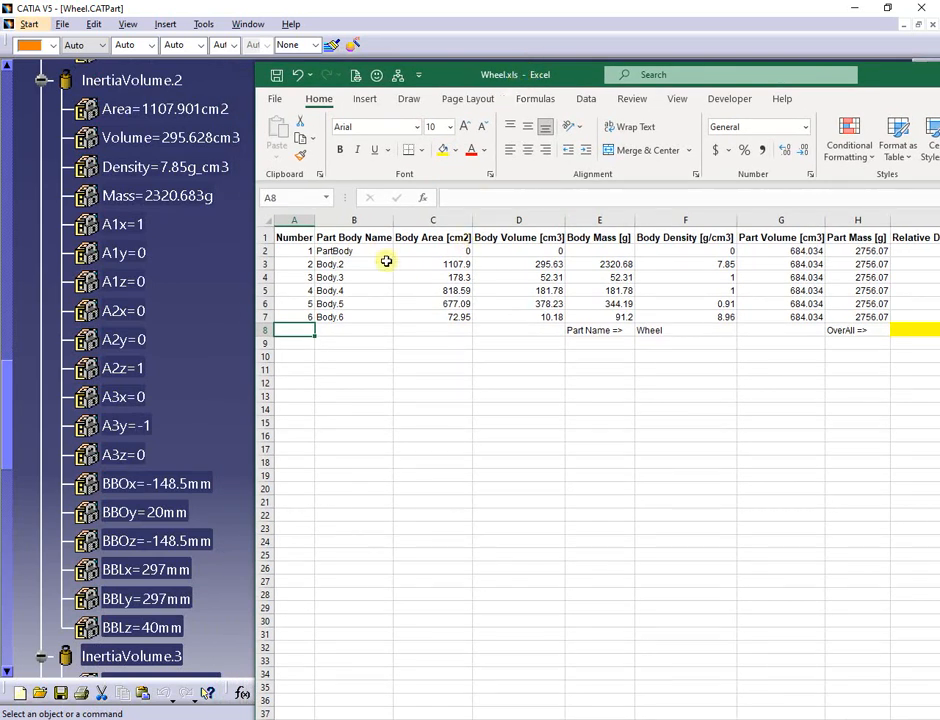
click(419, 264)
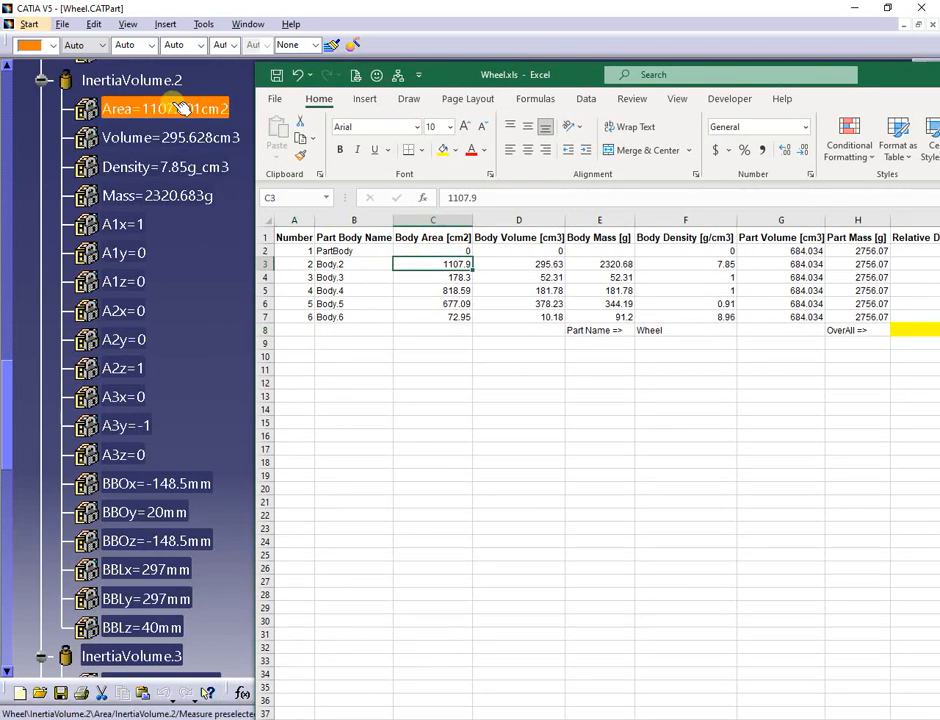
click(545, 263)
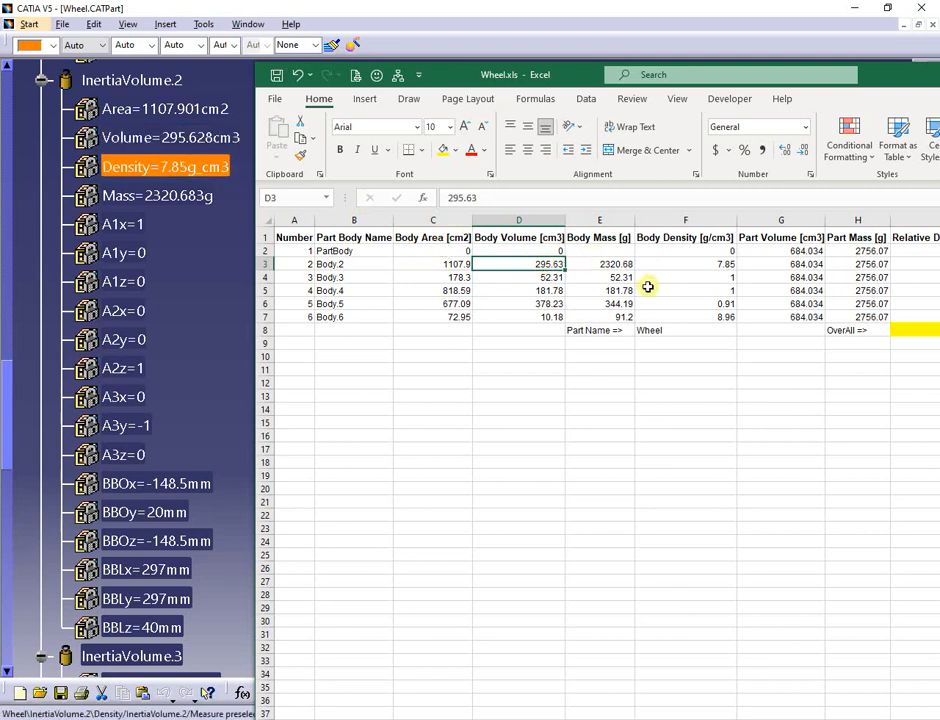
click(615, 266)
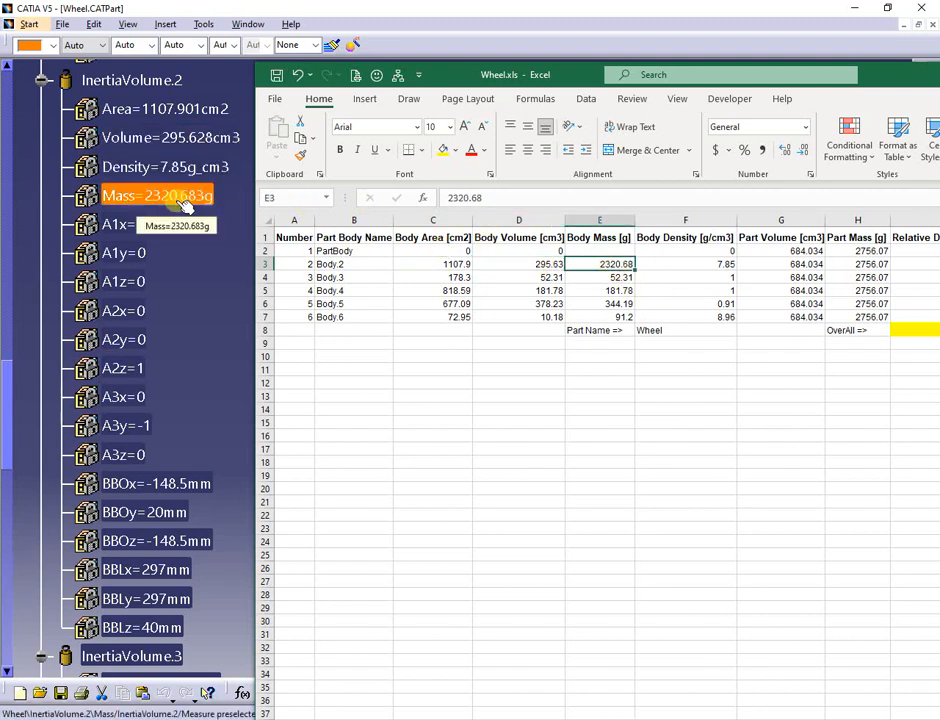
click(712, 266)
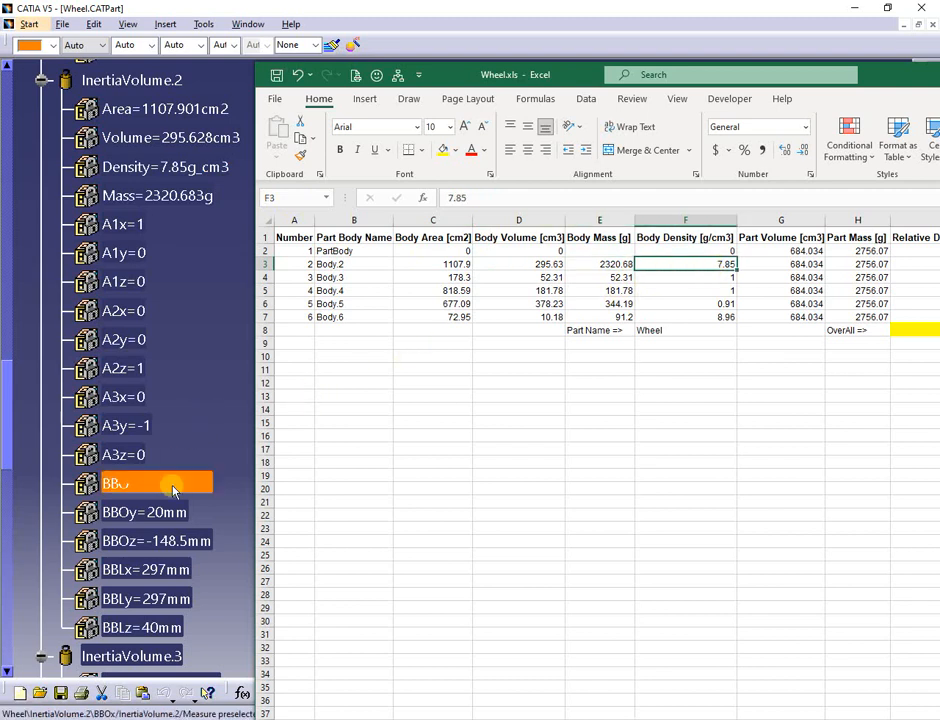
Step: Compare the InertiaVolume.3 and InertiaVolume.4 measurements in the tree with the exported Body.5 and Body.6 rows
scroll(216, 610, down, 8)
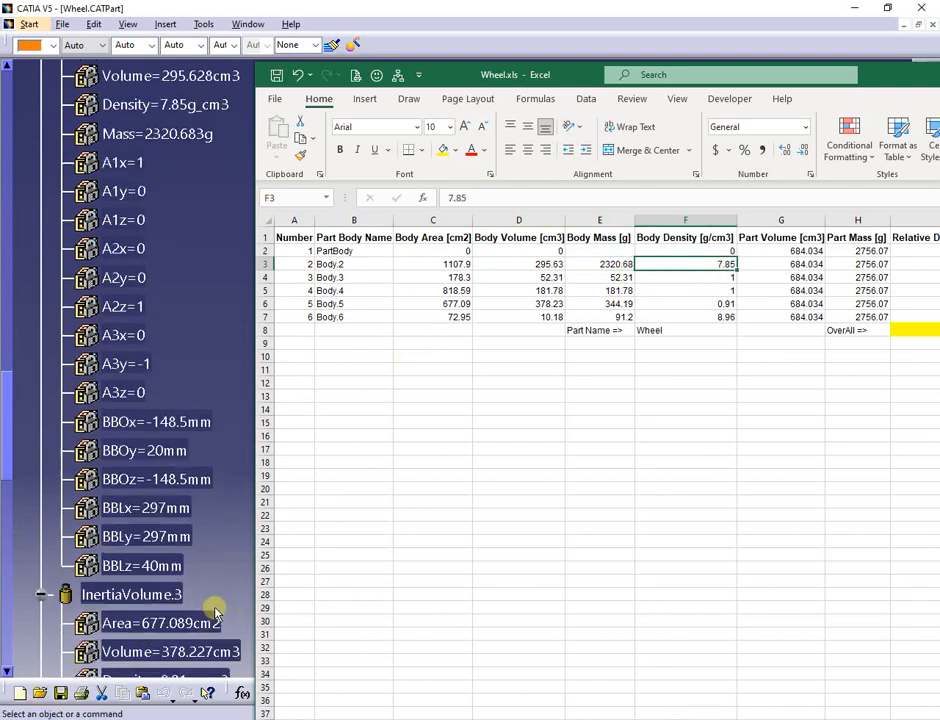
scroll(216, 610, down, 5)
scroll(216, 610, up, 3)
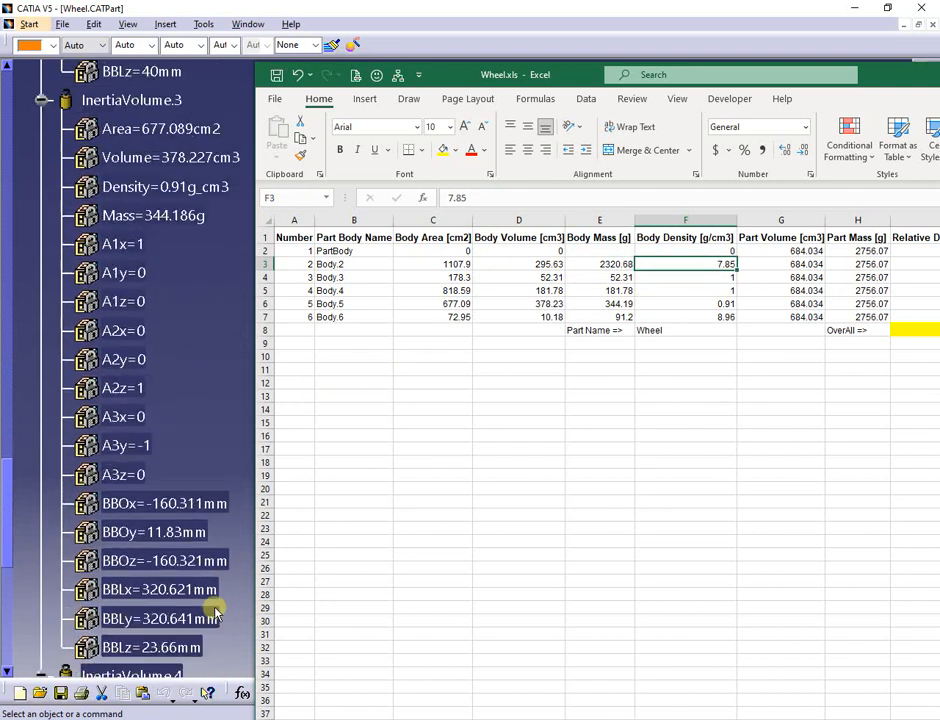
click(433, 303)
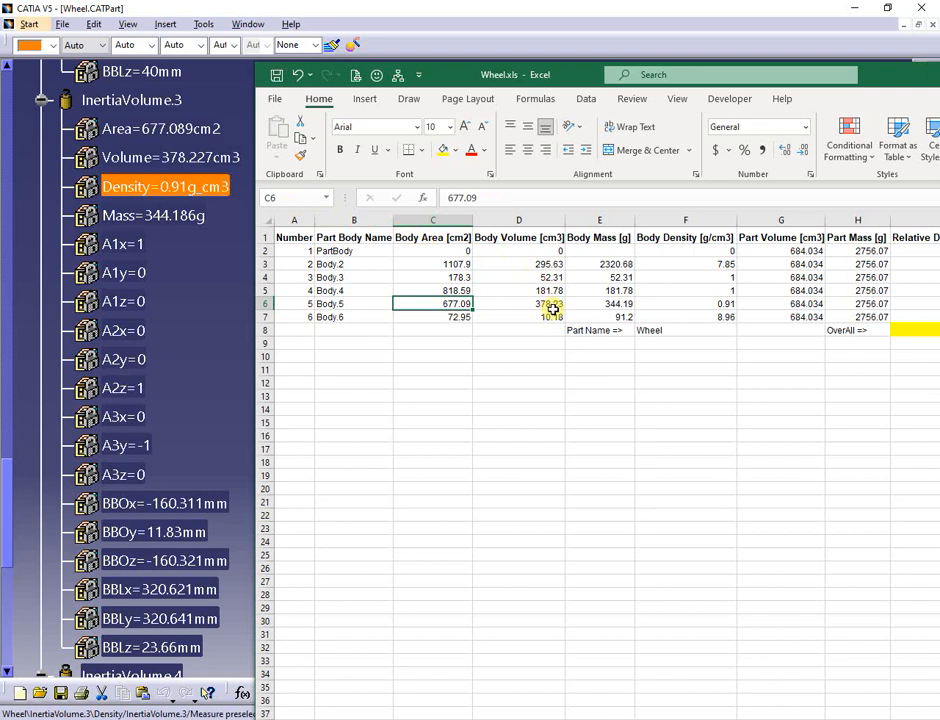
click(721, 302)
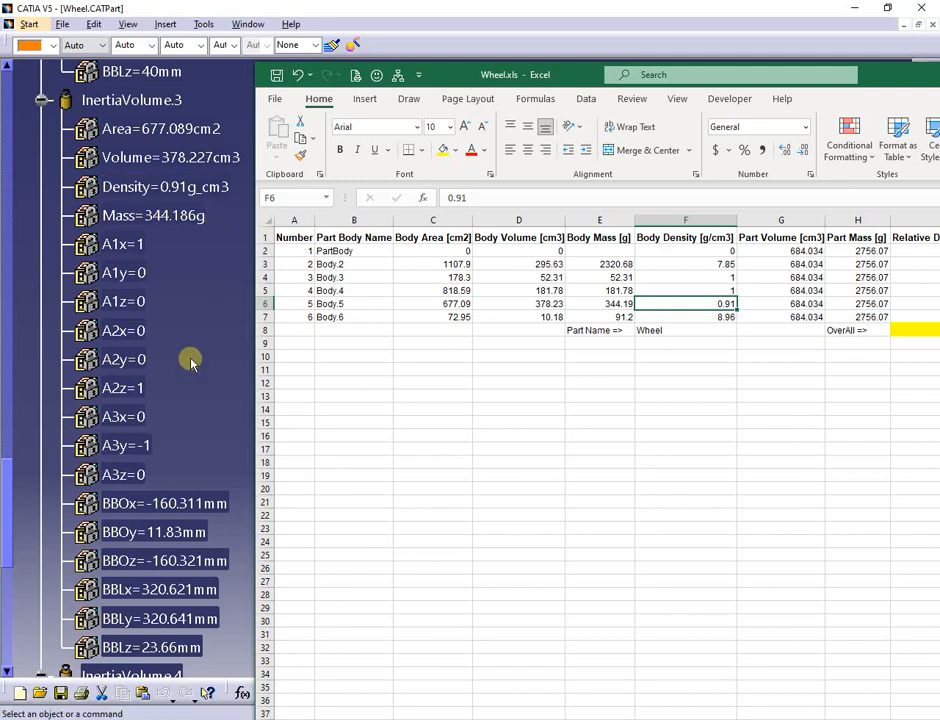
scroll(189, 359, down, 2)
scroll(193, 366, down, 15)
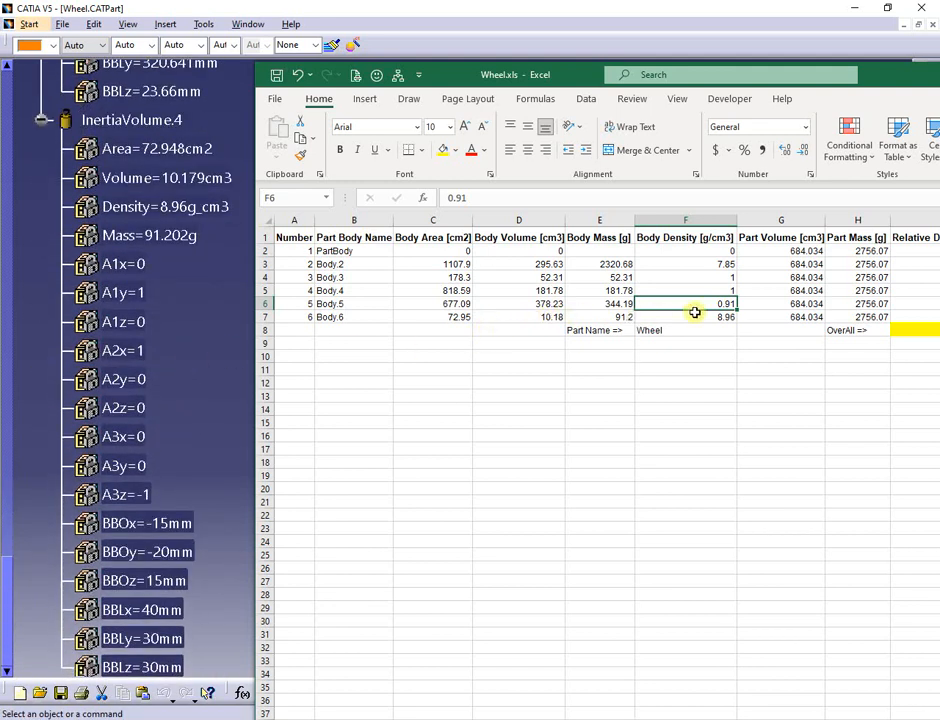
Step: Locate Body.3 and Body.4 nested under Body.2 in the tree and check their exported densities in F4:F5
scroll(180, 410, up, 20)
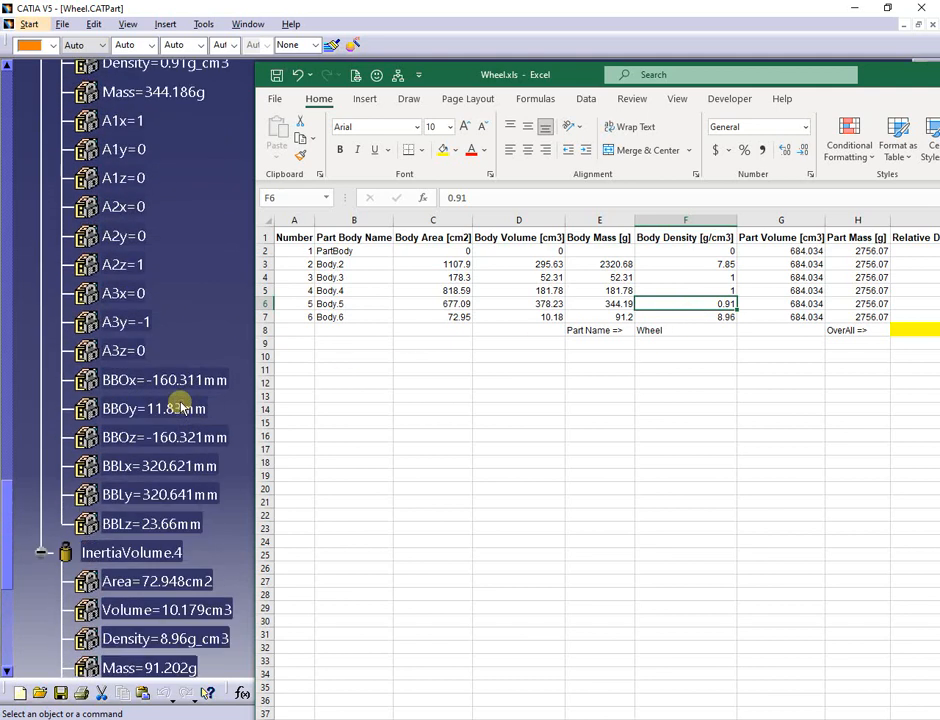
scroll(180, 400, up, 15)
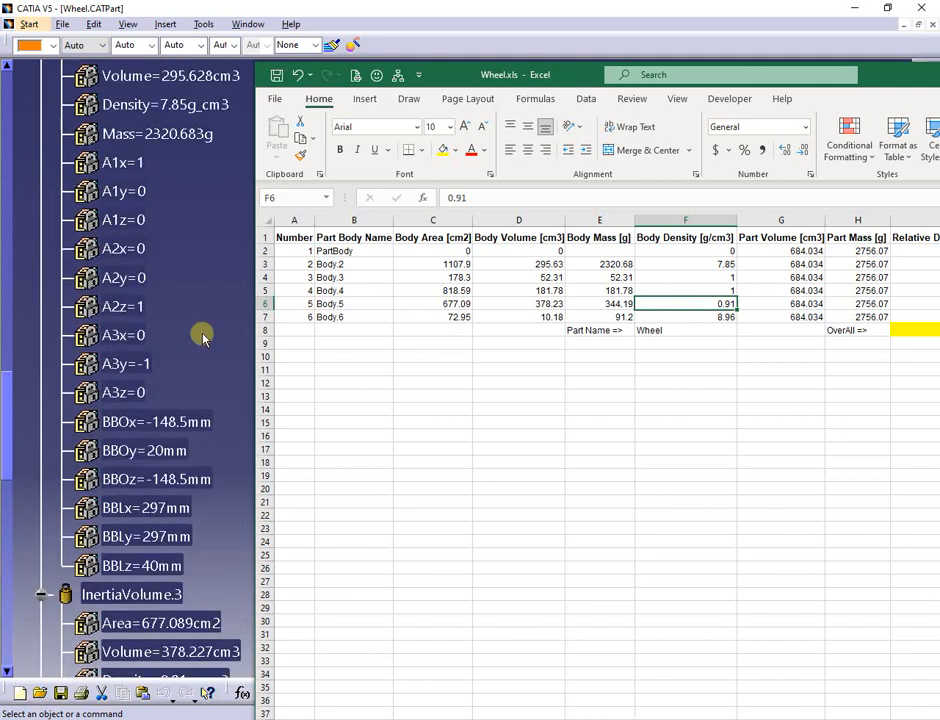
click(355, 290)
scroll(197, 297, up, 19)
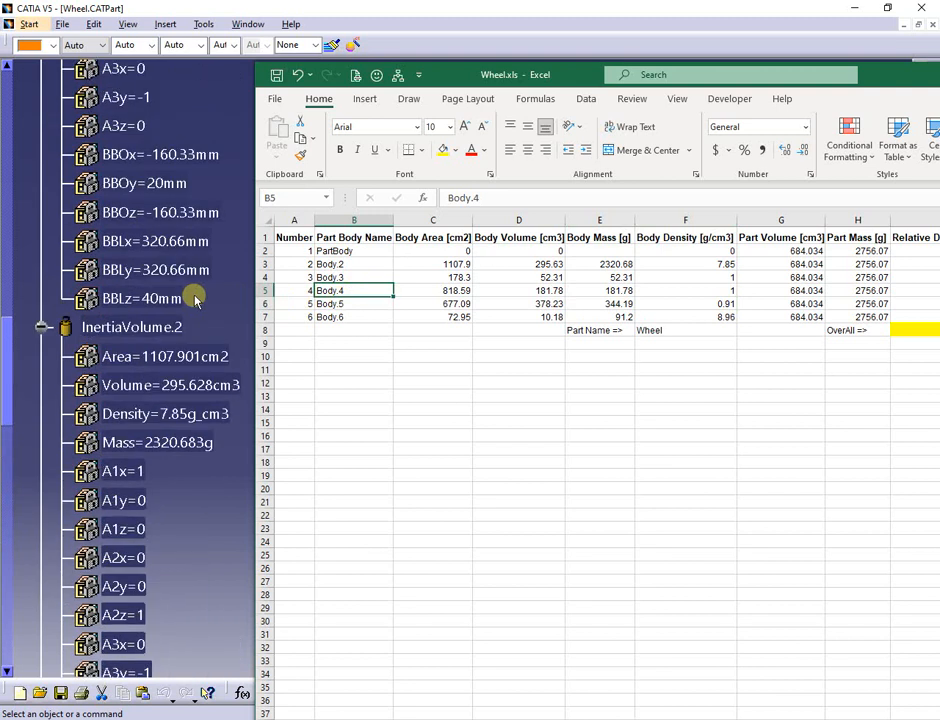
scroll(195, 298, up, 20)
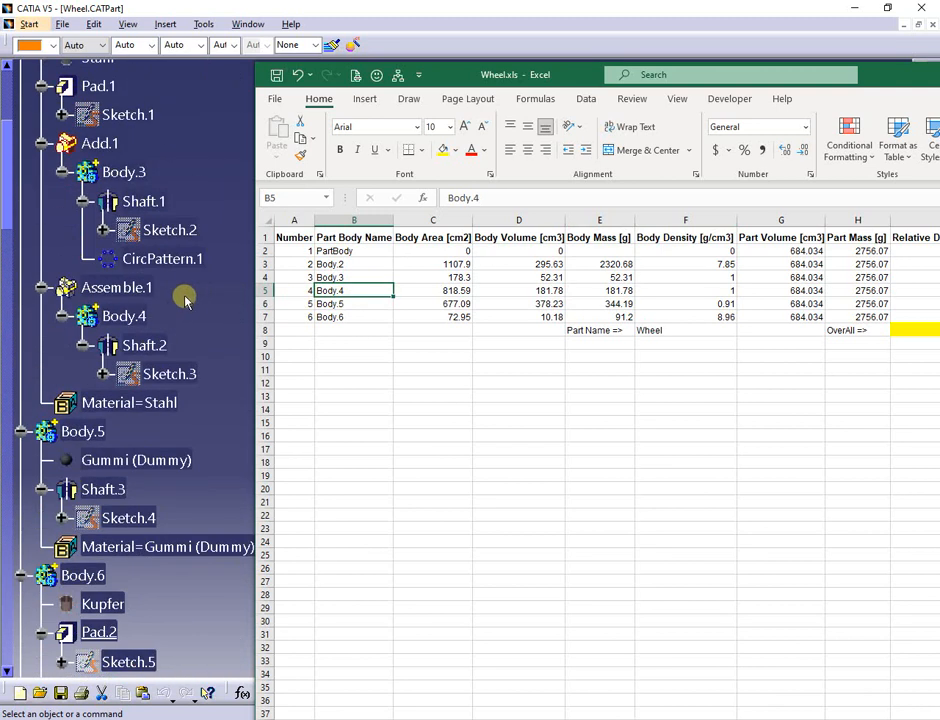
click(133, 343)
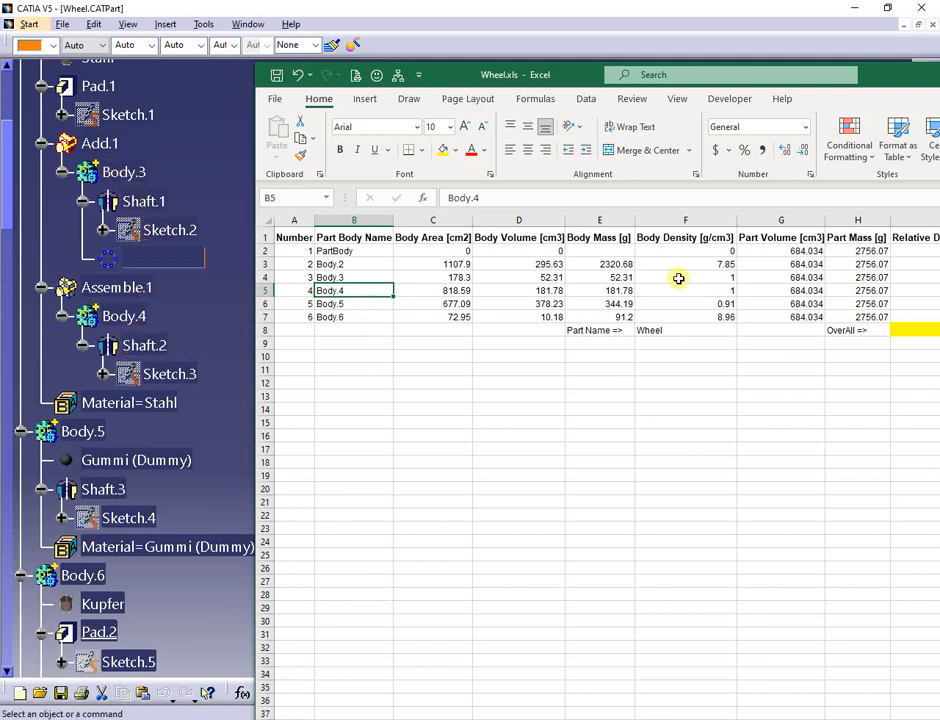
drag(729, 274, 722, 295)
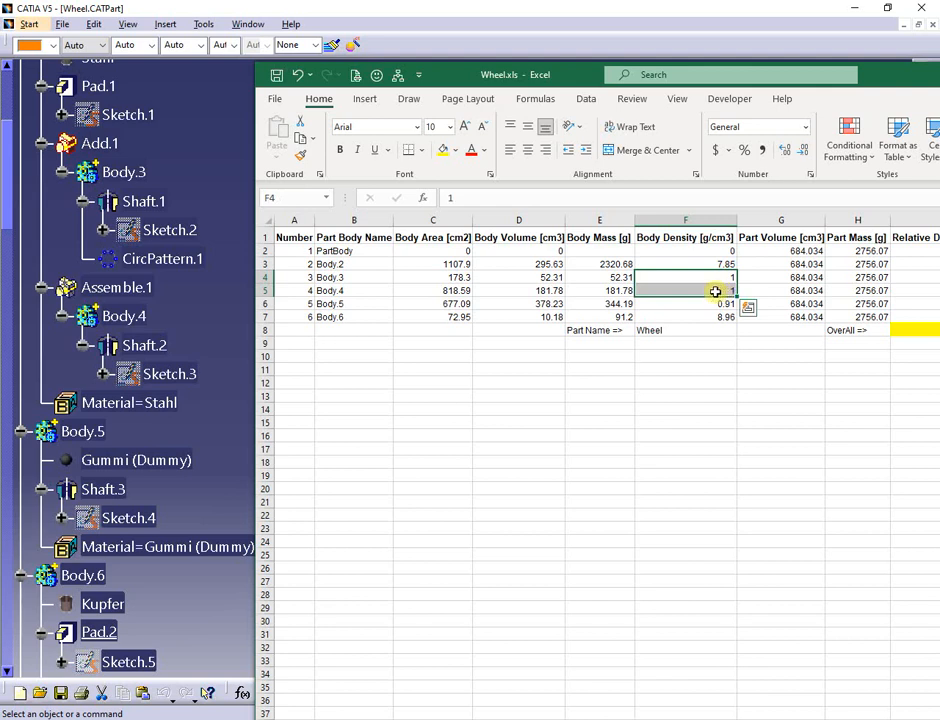
Step: Close the Wheel.xls workbook and open the macro file 04 Retrieve Inertia Matrix For Multiple Part Bodies.catvbs in Notepad
double_click(879, 80)
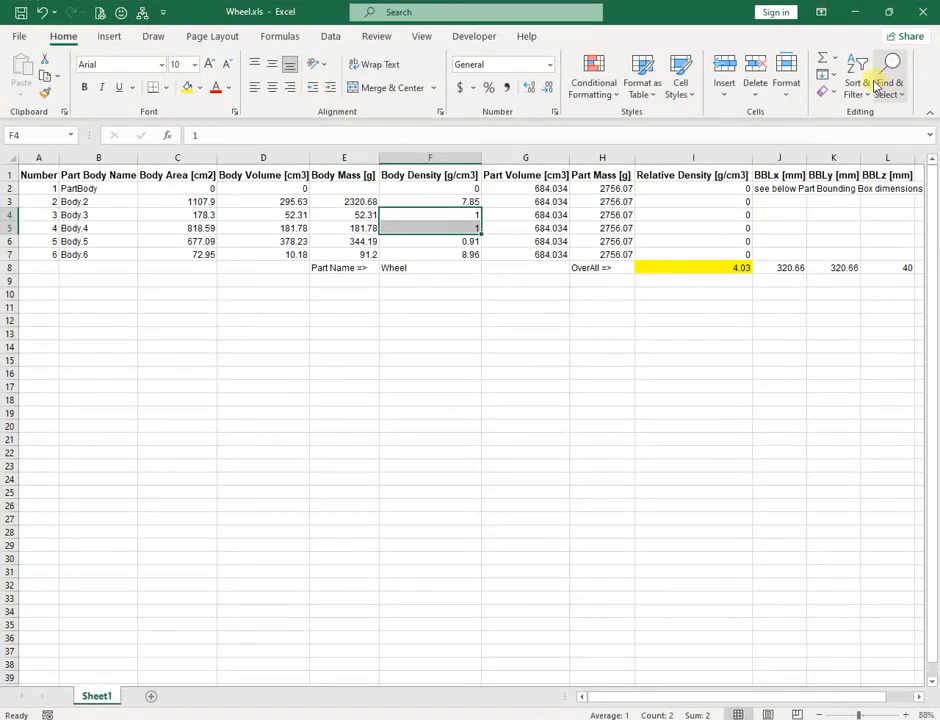
click(928, 10)
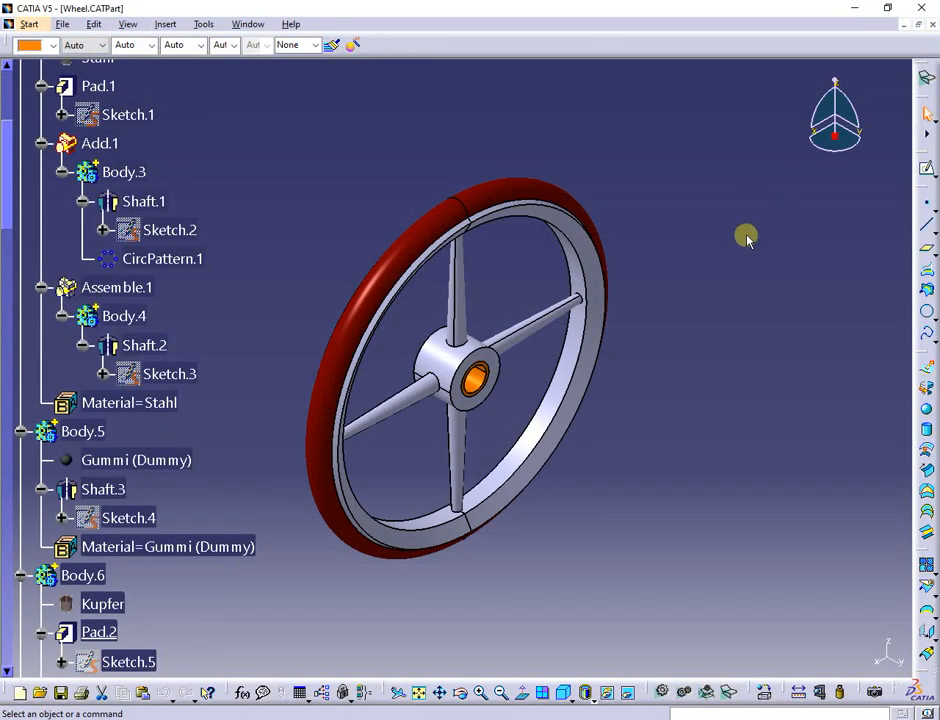
scroll(349, 203, up, 5)
key(alt+Tab)
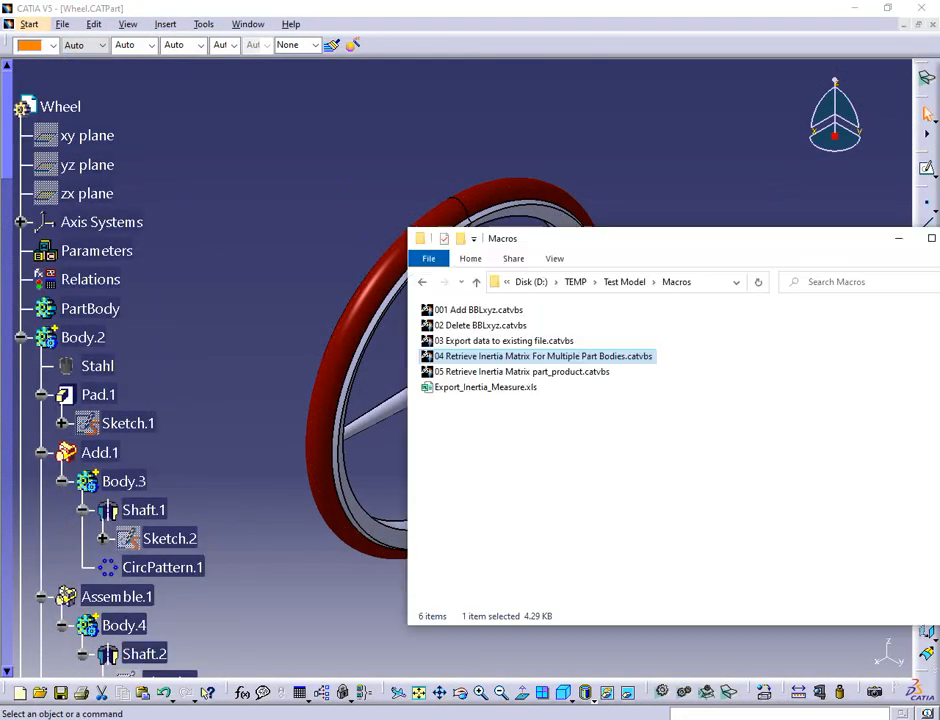
right_click(594, 358)
mouse_move(673, 495)
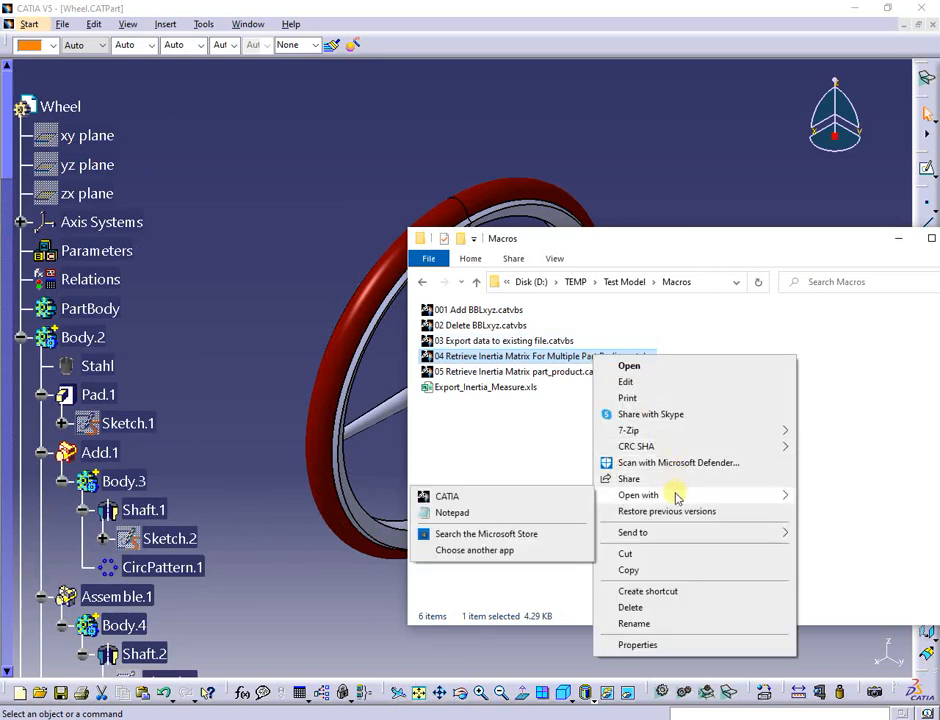
click(511, 517)
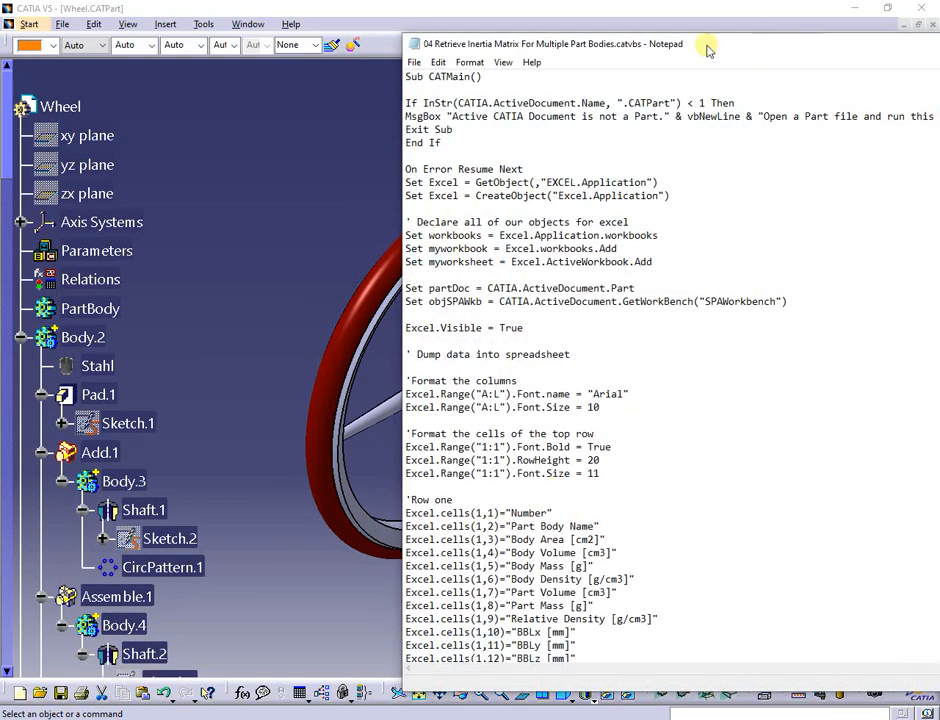
Step: Review the macro's active-document check and its Excel header block from Number to BBLz, highlighting both code sections
double_click(707, 44)
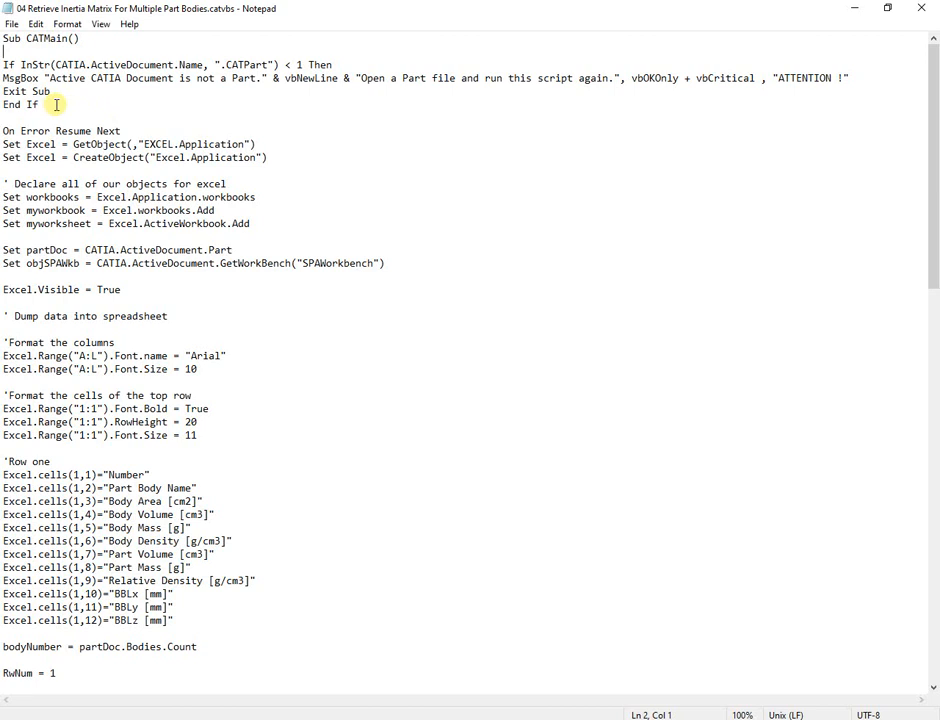
drag(56, 104, 2, 64)
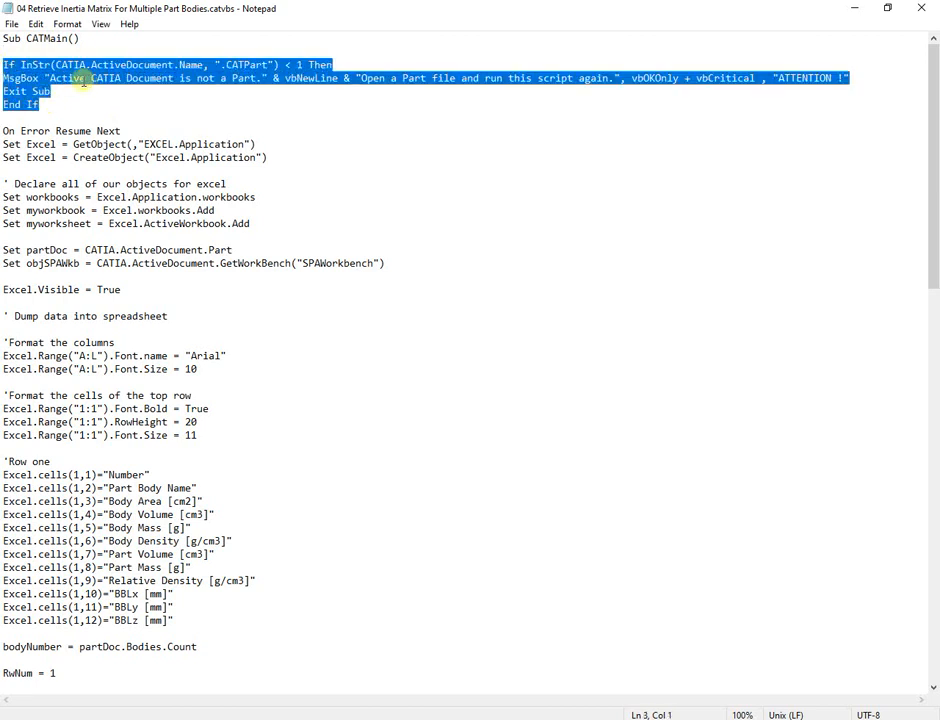
click(388, 127)
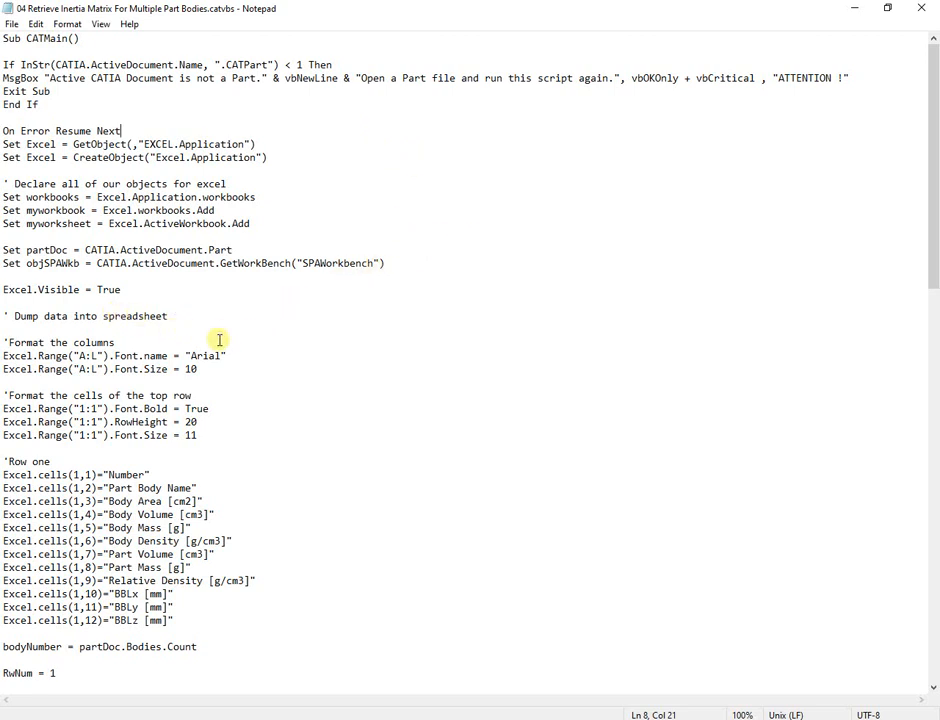
scroll(301, 343, down, 6)
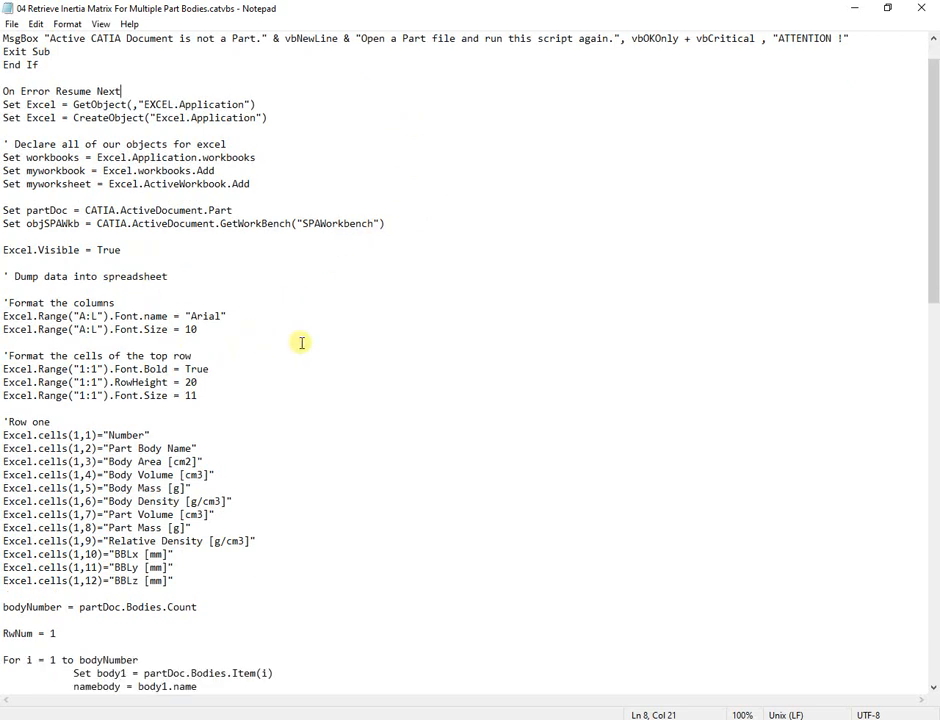
scroll(301, 343, down, 1)
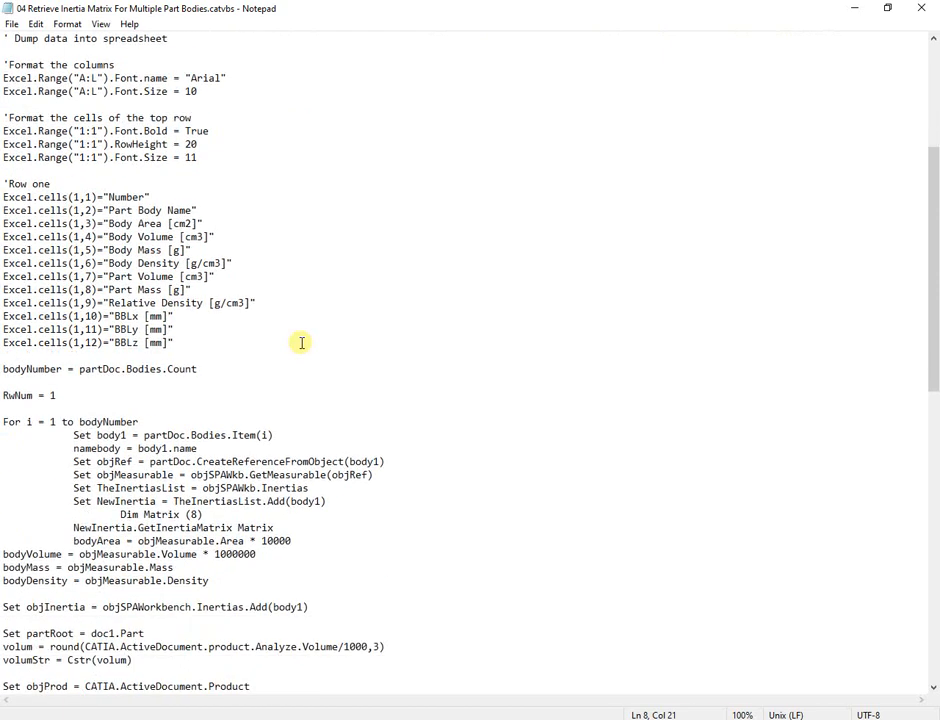
drag(3, 197, 212, 357)
click(475, 314)
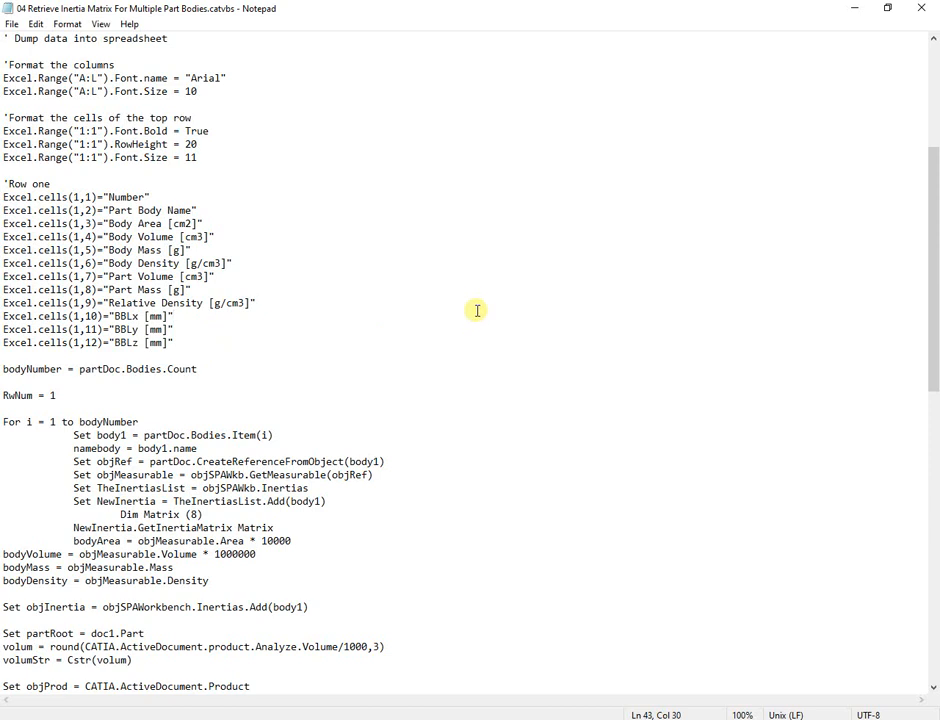
Step: Examine the macro's loop through the part bodies and the Row two lines that write each body's values to Excel
scroll(477, 311, down, 4)
scroll(477, 311, up, 2)
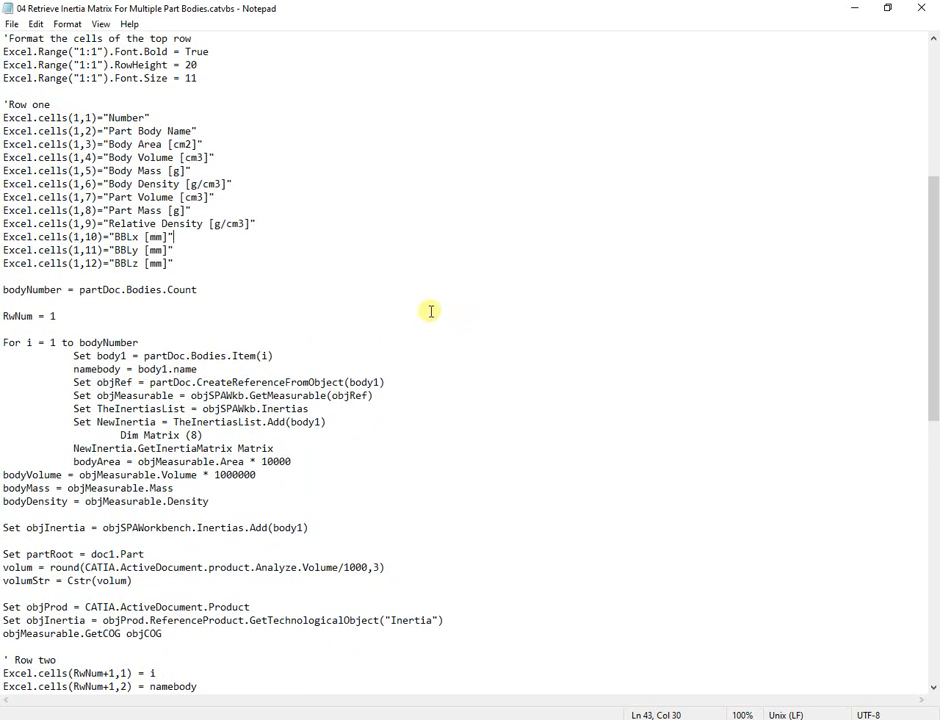
click(252, 328)
scroll(323, 325, down, 3)
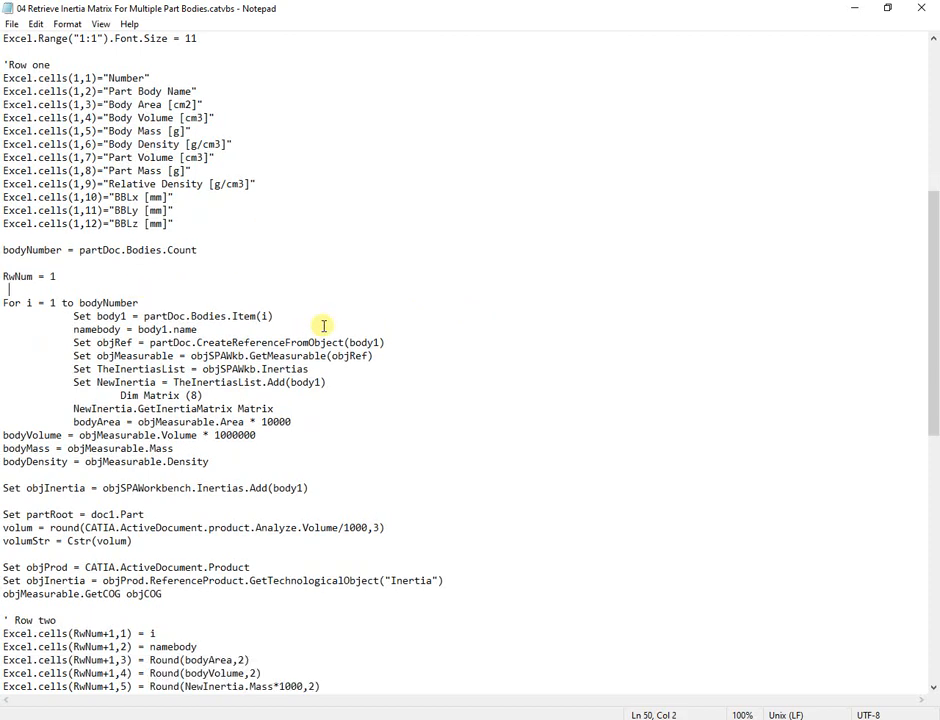
scroll(323, 325, down, 1)
scroll(324, 326, down, 1)
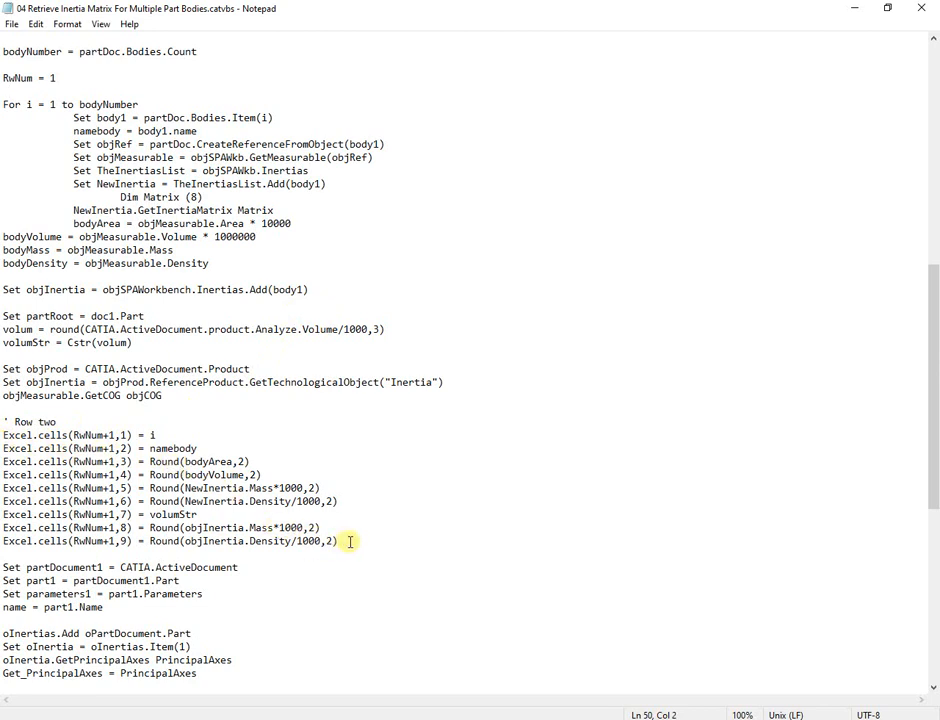
Step: Examine the macro's remaining bounding-box and overall-density code, highlighting the SaveAs line that stores the workbook under the part name
click(320, 660)
scroll(315, 636, down, 6)
scroll(315, 636, down, 5)
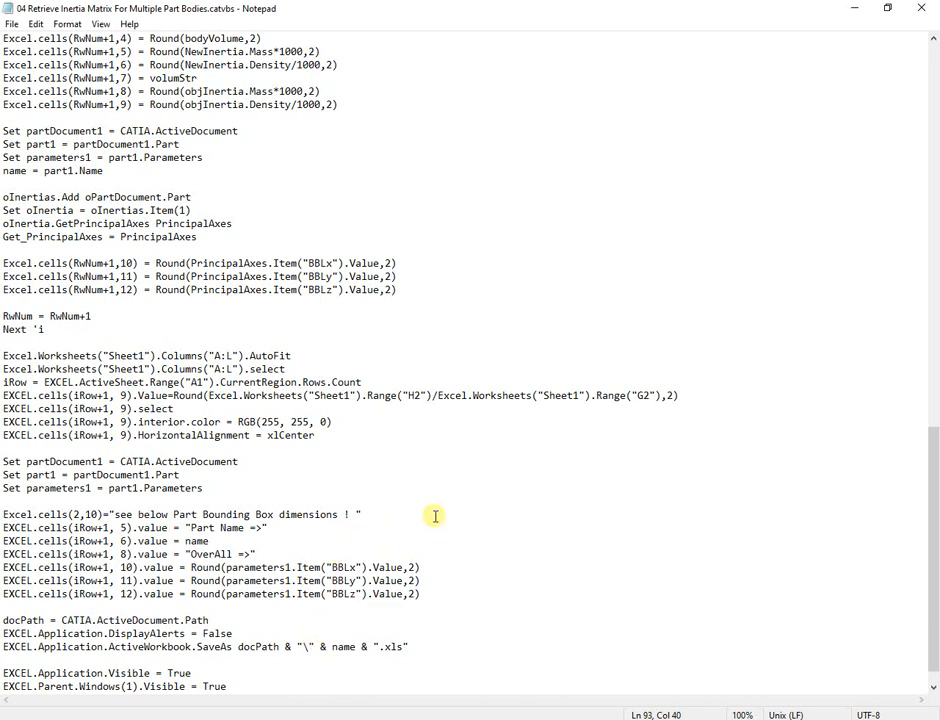
scroll(435, 516, down, 1)
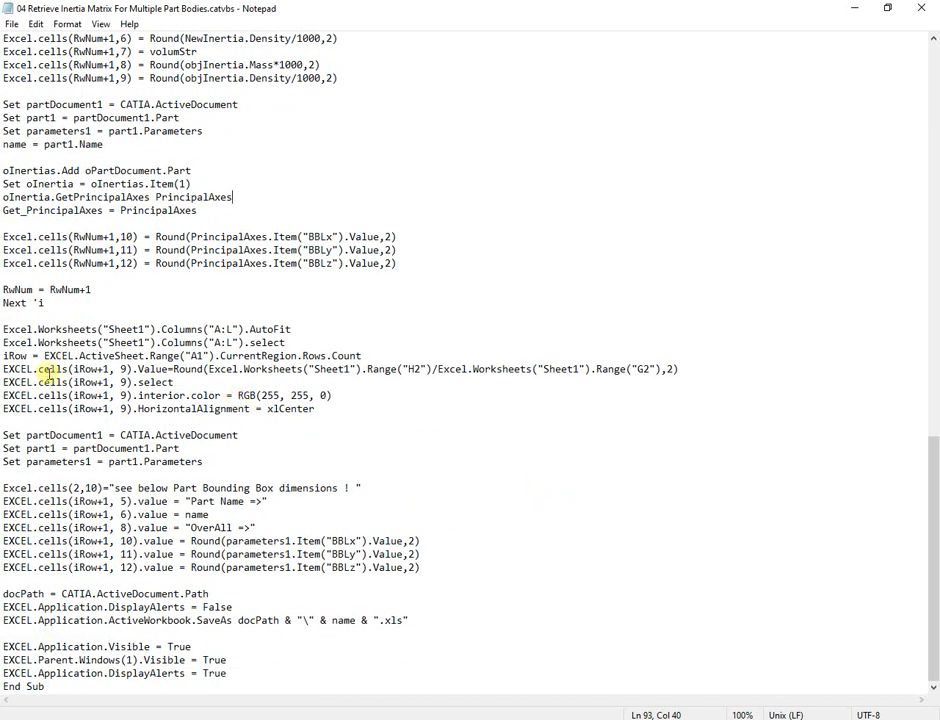
drag(408, 620, 4, 620)
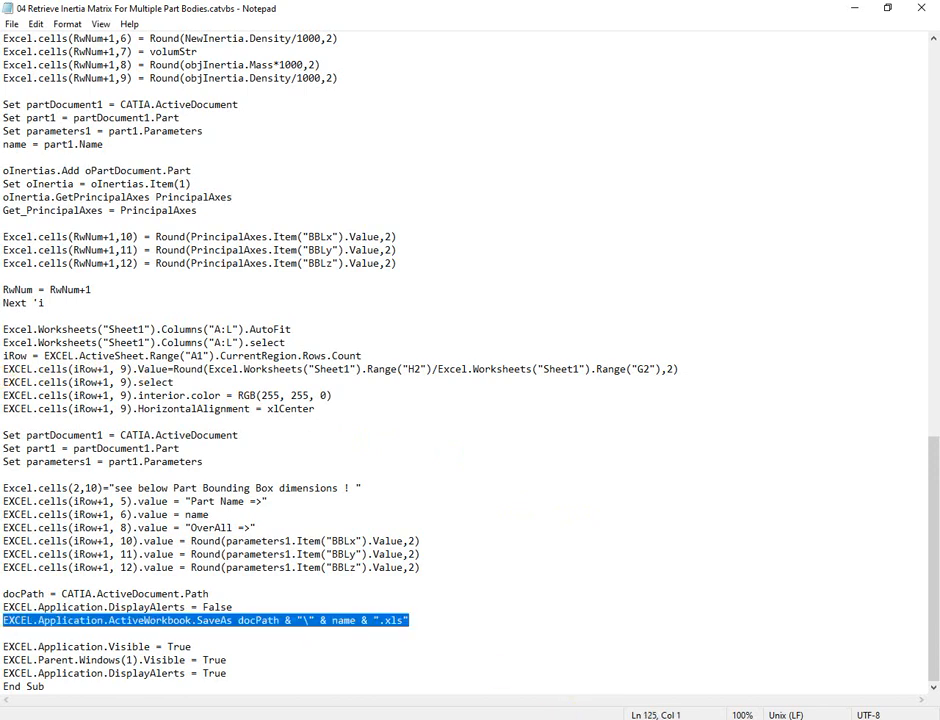
Step: Switch to File Explorer and open the exported Wheel.xls from the Test Model folder
key(alt+Tab)
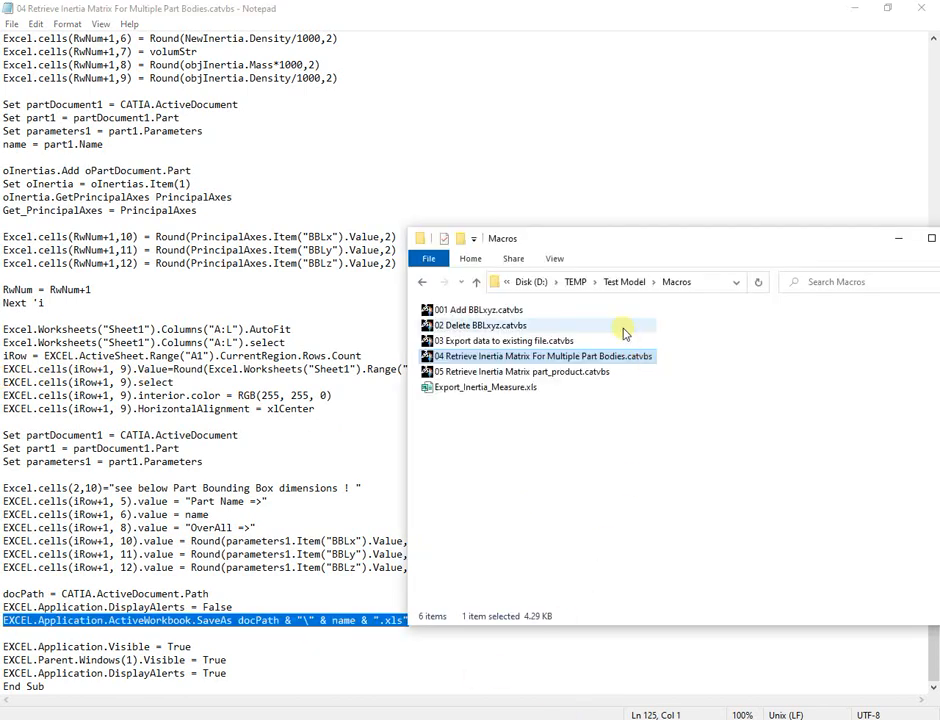
click(622, 282)
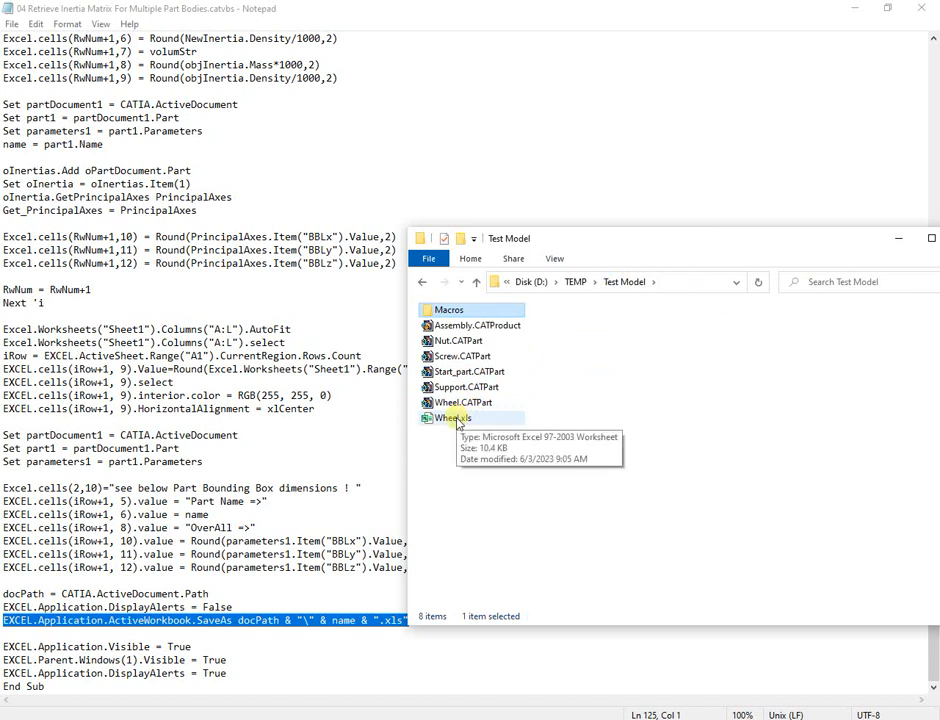
click(452, 420)
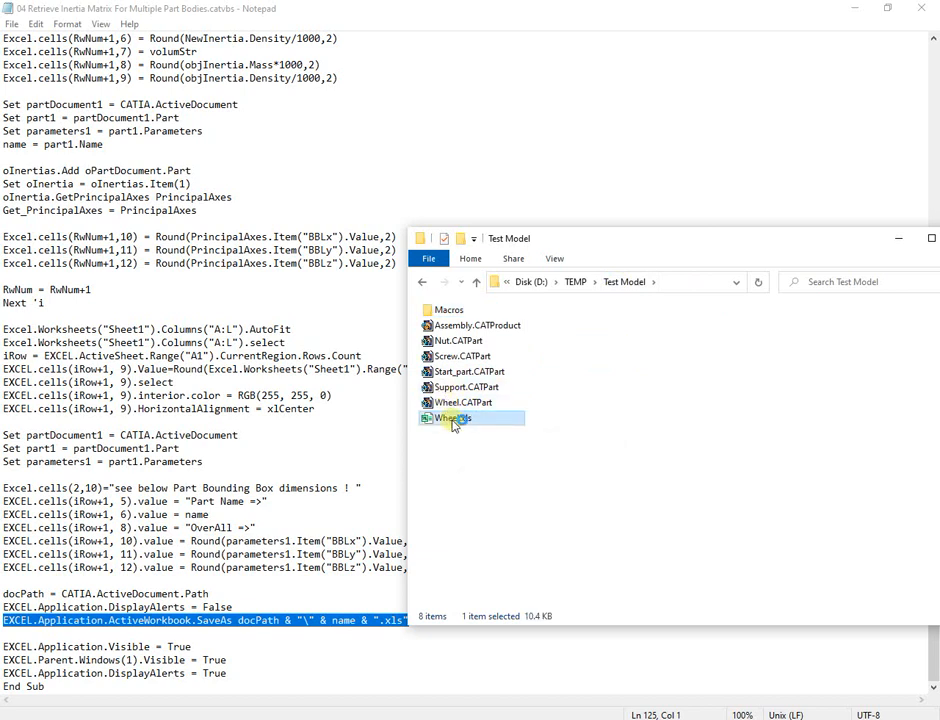
double_click(452, 420)
Step: Enter the formula =H7/G7 in cell I9 to calculate part mass divided by part volume
click(751, 297)
text(=)
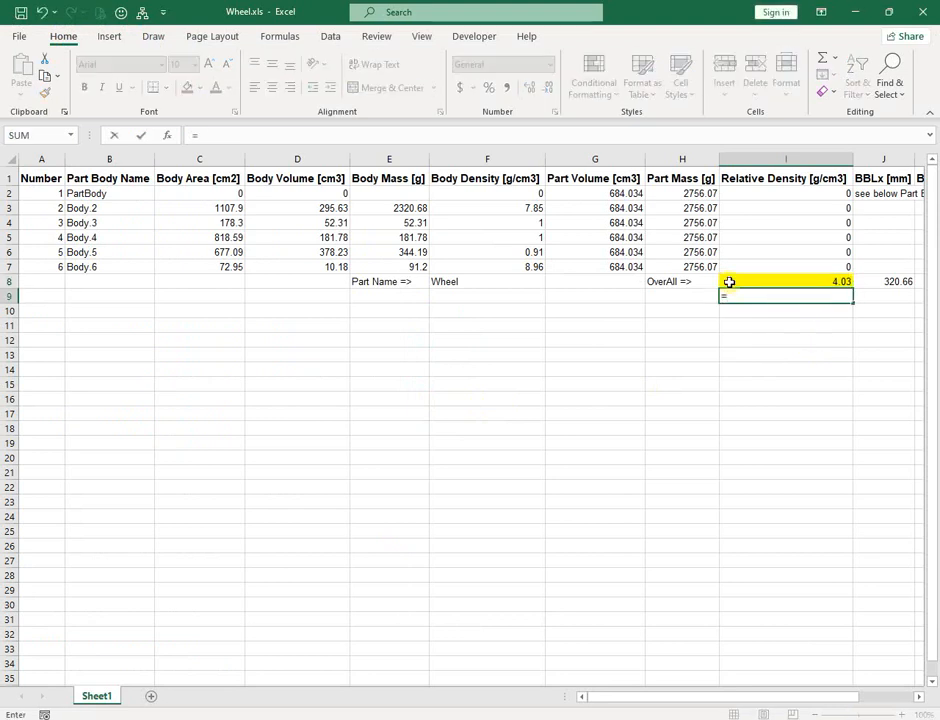
click(691, 267)
text(/)
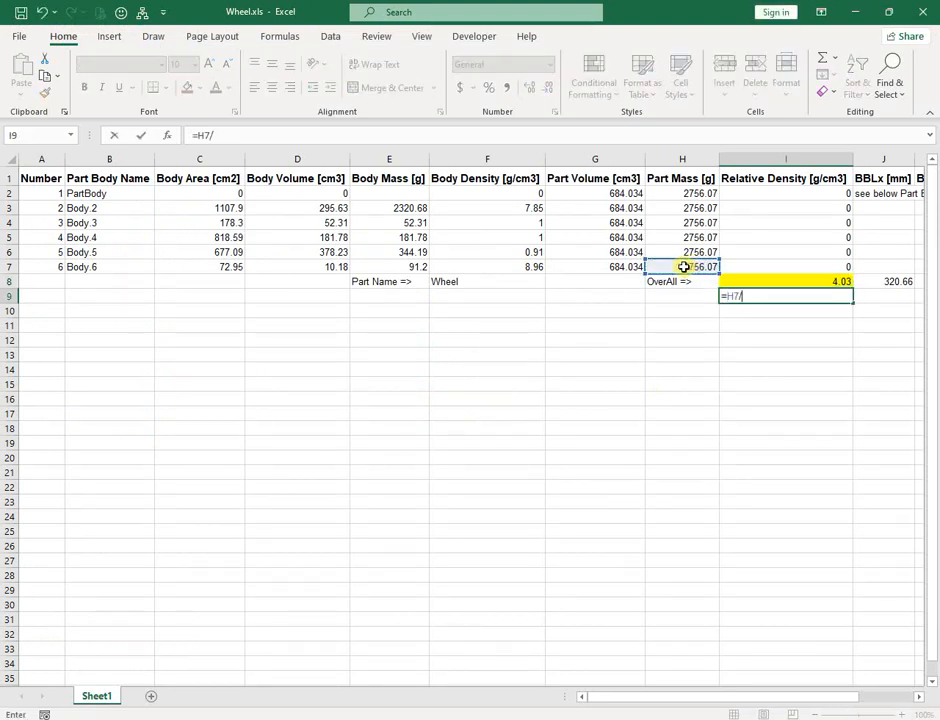
click(612, 266)
key(Return)
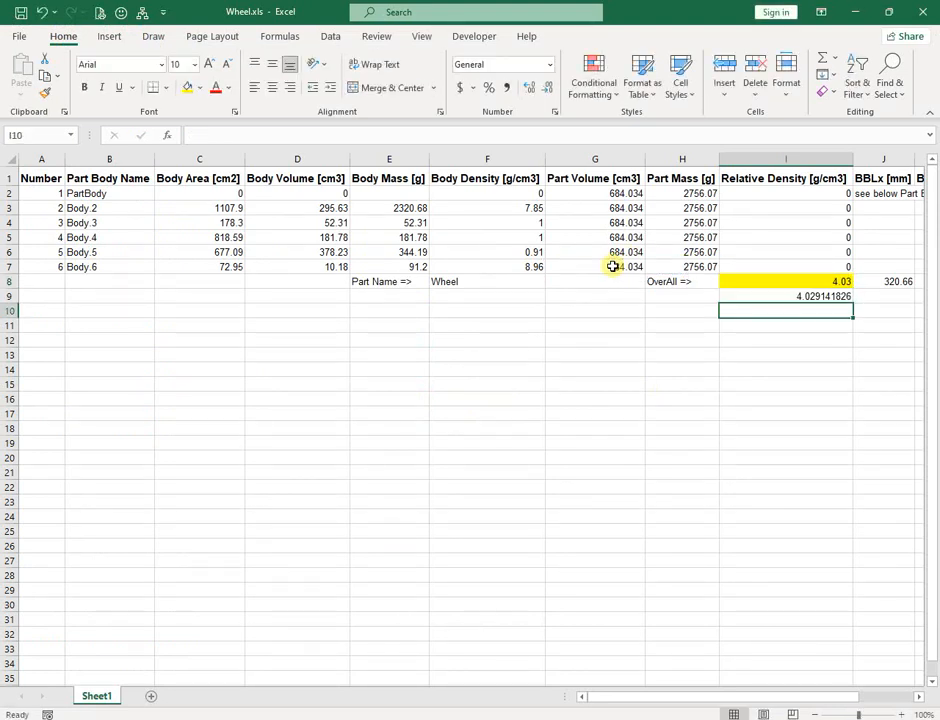
Step: Compare the calculated density in I9 with I8 and the body densities in F3:F7, and close Wheel.xls with its changes saved
click(820, 283)
click(813, 297)
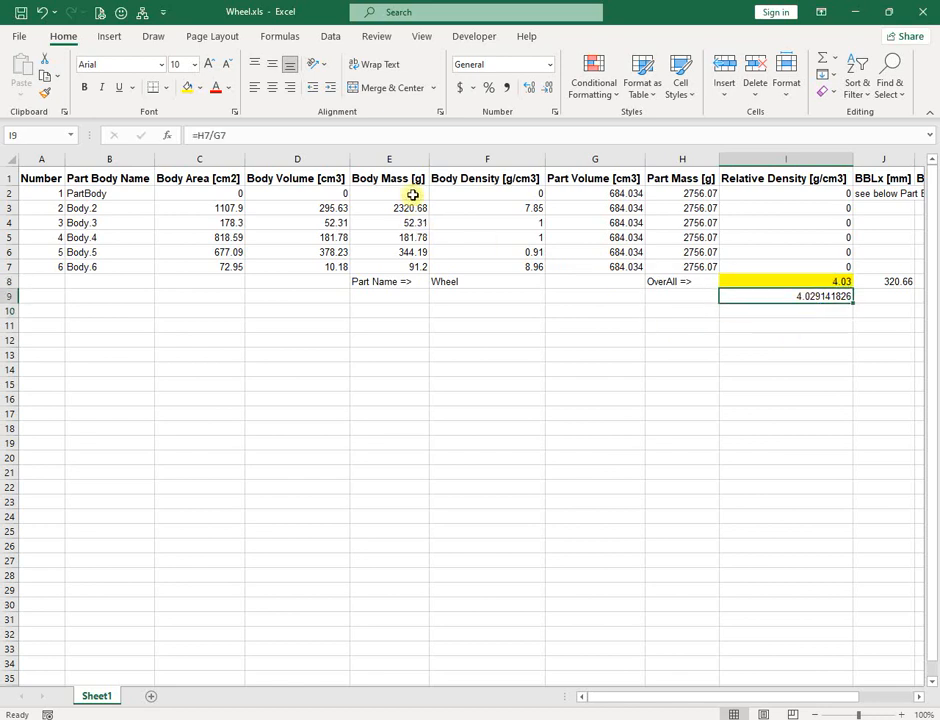
drag(486, 207, 493, 267)
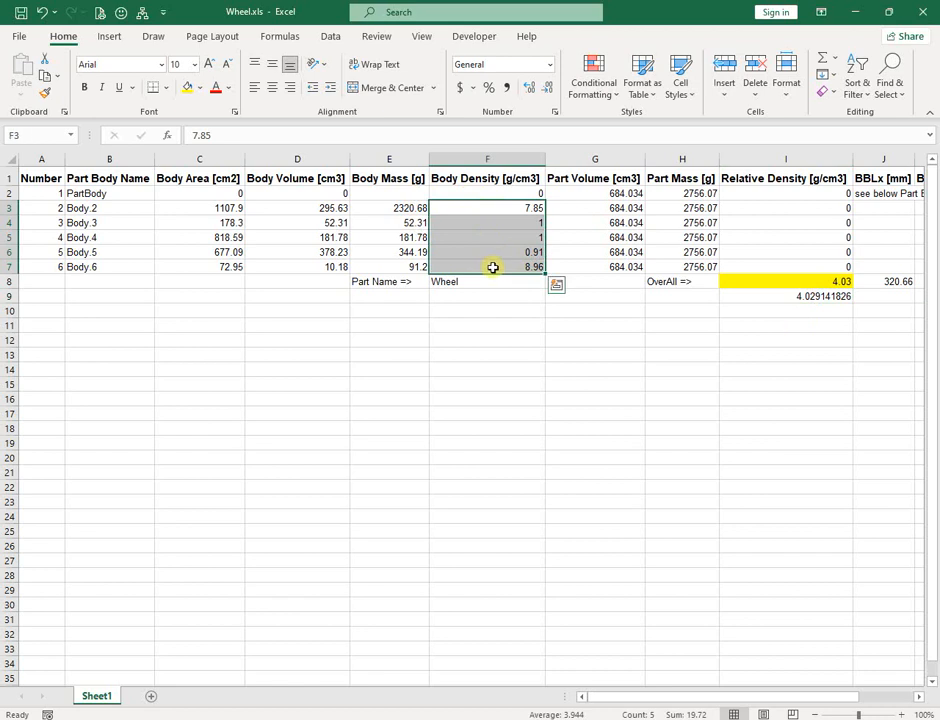
click(682, 355)
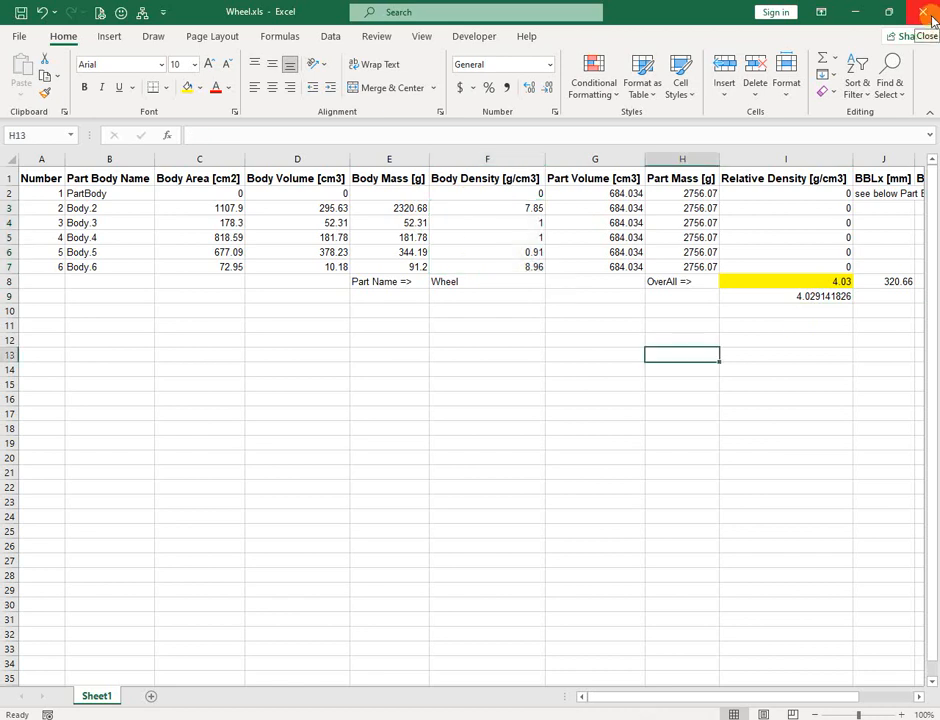
click(924, 14)
click(351, 430)
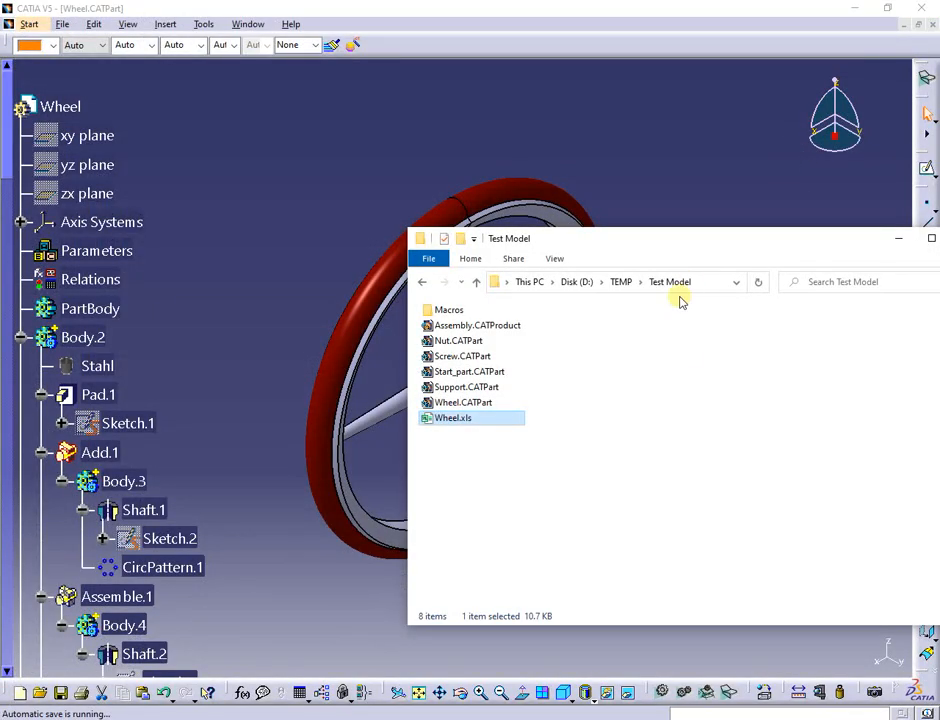
Step: Run the macro 05 Retrieve Inertia Matrix part_product.catvbs from the Macros folder on the Wheel part
double_click(466, 312)
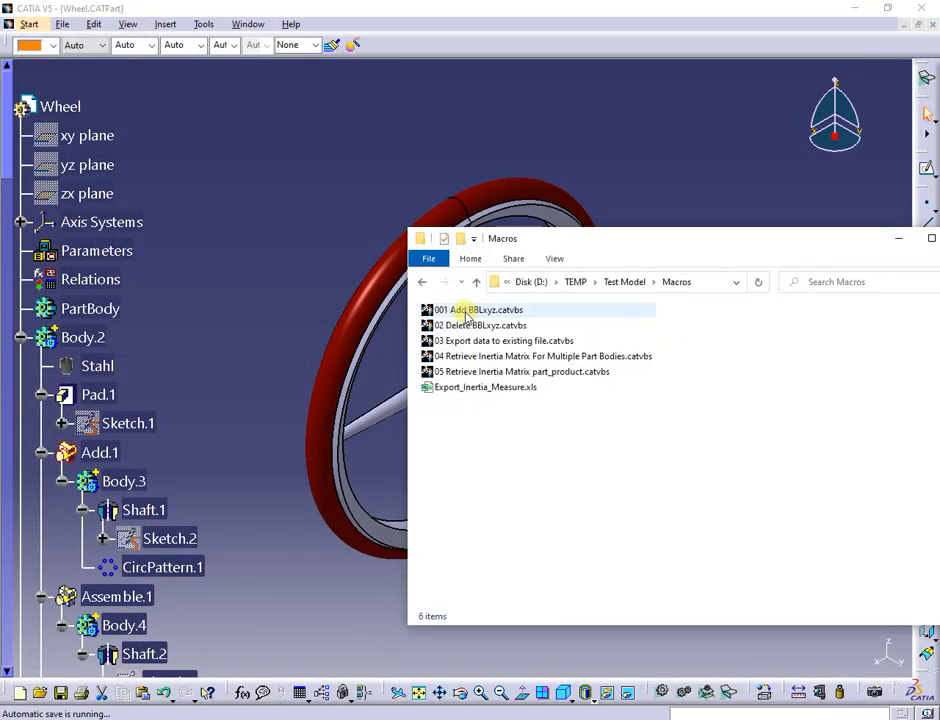
click(544, 376)
double_click(546, 376)
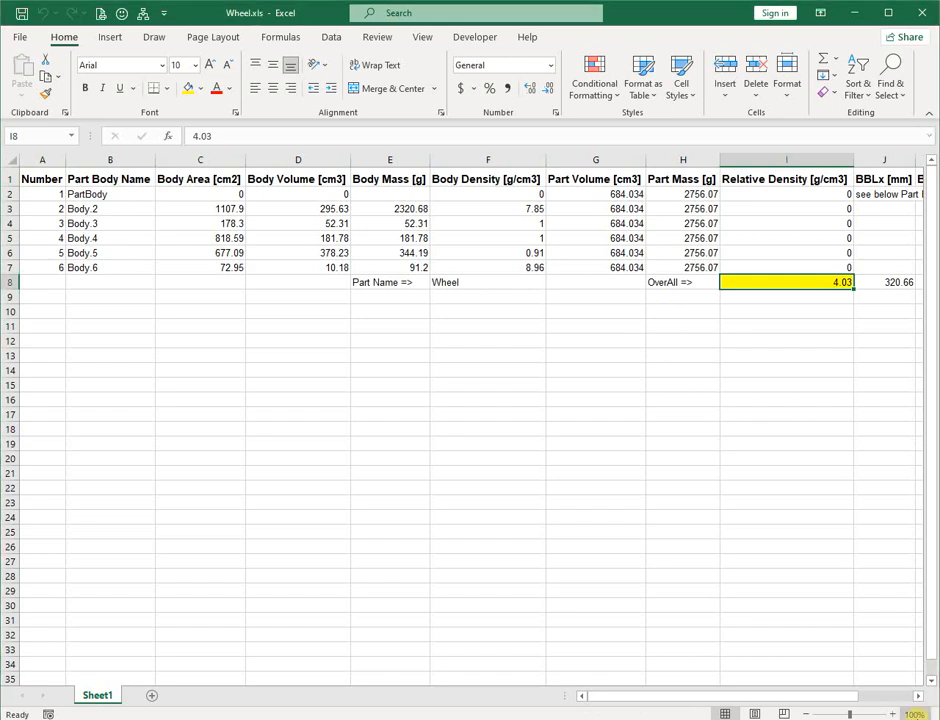
Step: Set the exported sheet's zoom to 88% to show all columns, and close Wheel.xls
click(912, 714)
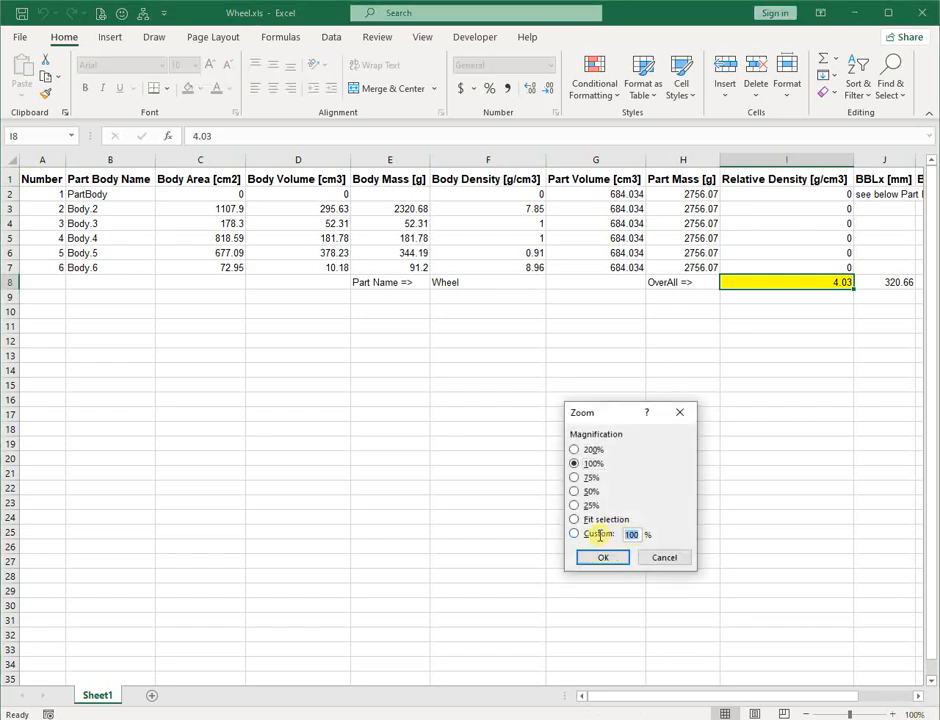
key(Return)
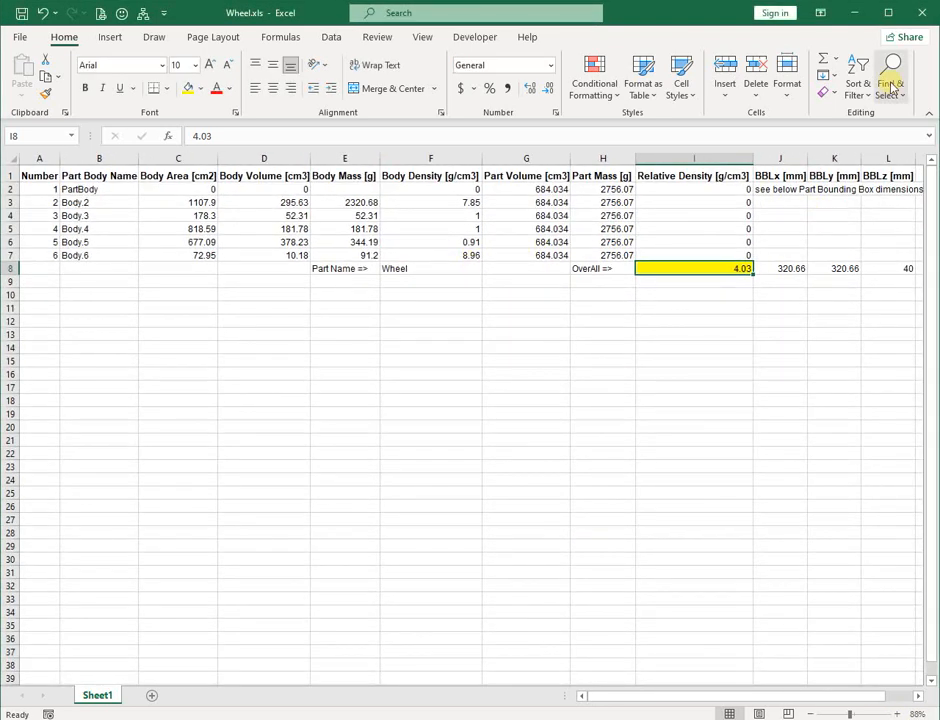
click(928, 16)
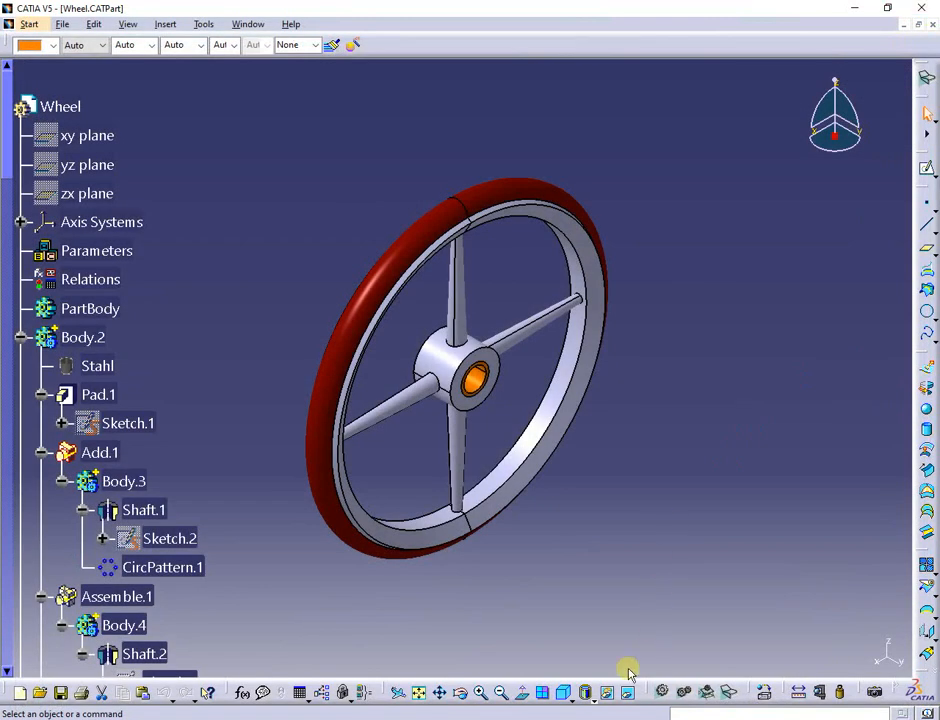
Step: Reopen Wheel.xls from the Test Model folder to check the saved export, and close it
key(alt+Tab)
click(614, 284)
double_click(450, 419)
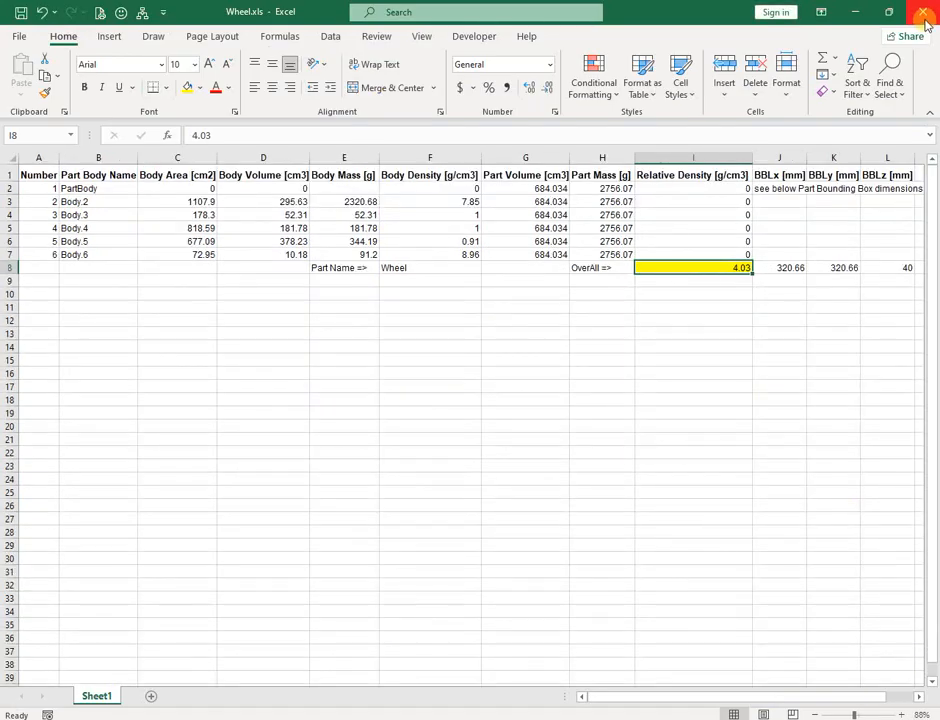
click(921, 13)
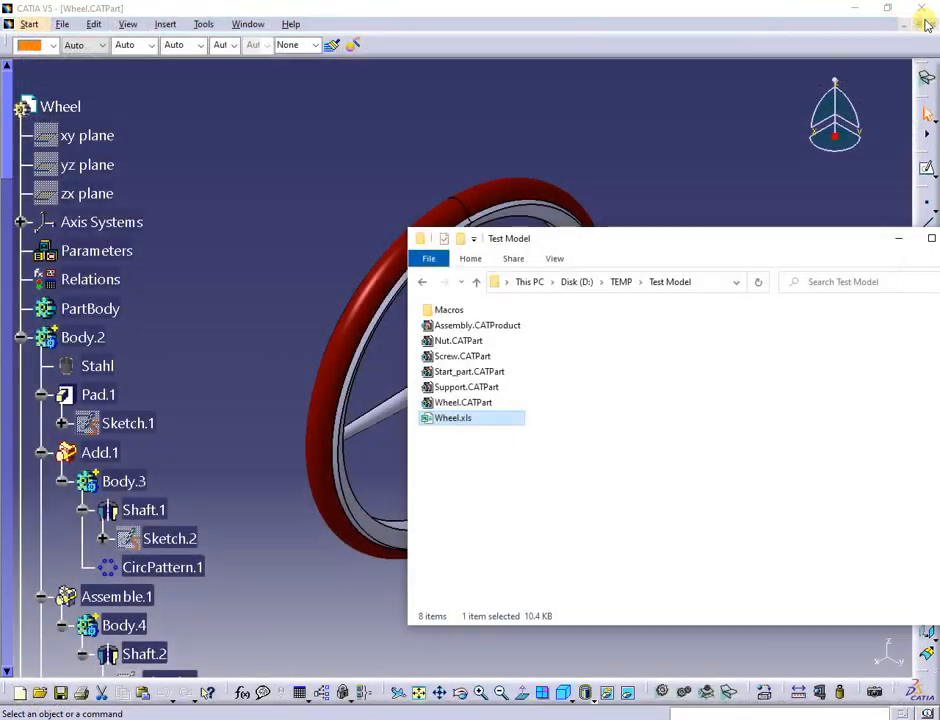
Step: Switch to Assembly.CATProduct, run 05 Retrieve Inertia Matrix part_product.catvbs on it, and accept the product info to export it to Excel
double_click(440, 311)
click(489, 371)
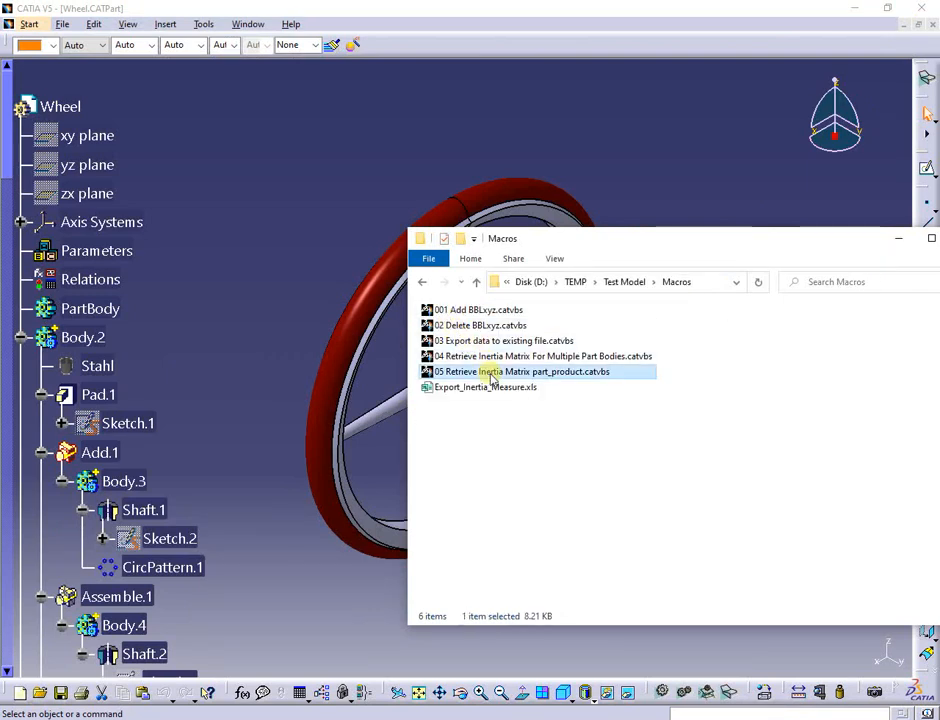
click(248, 24)
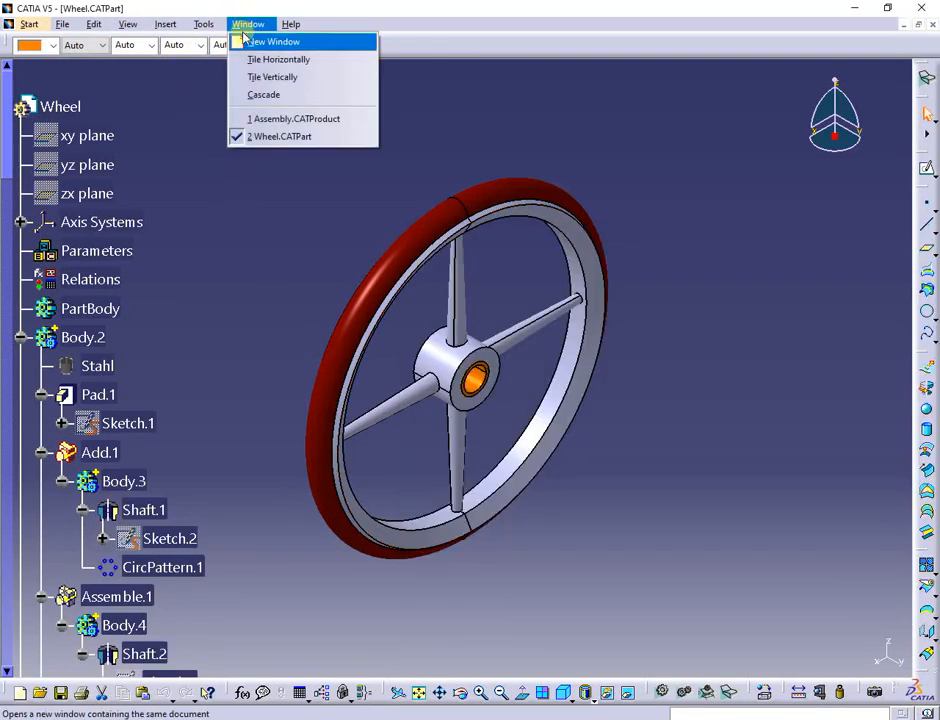
click(268, 120)
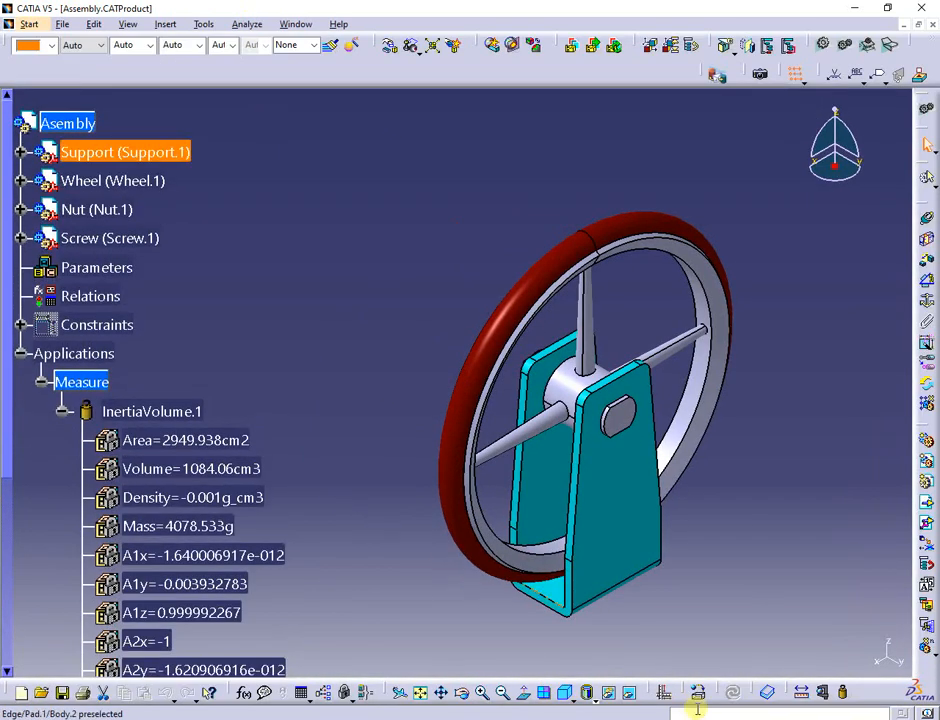
key(alt+Tab)
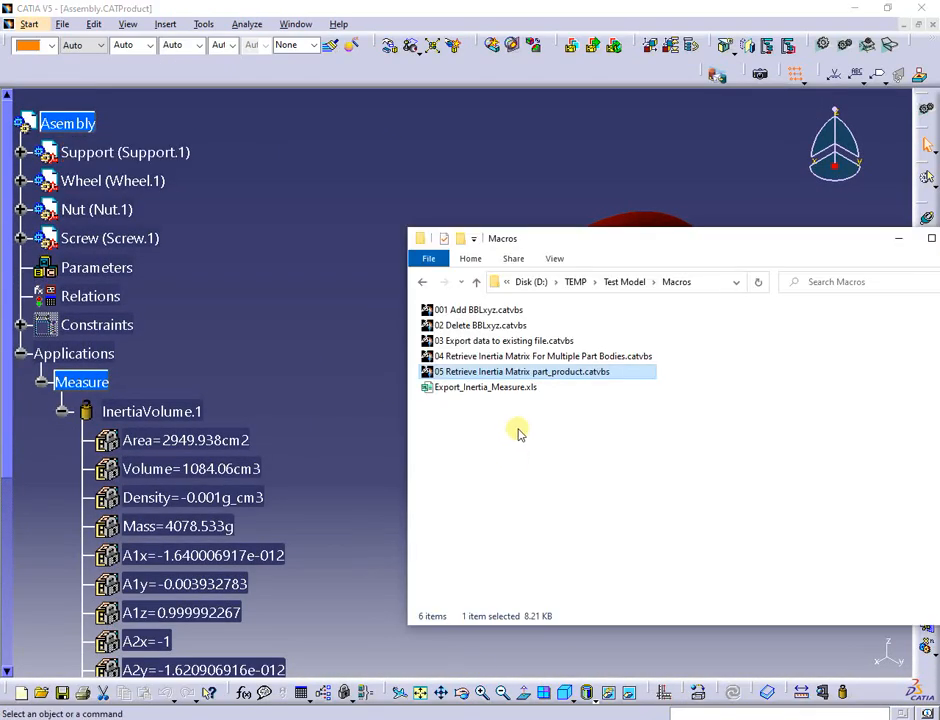
key(alt+Tab)
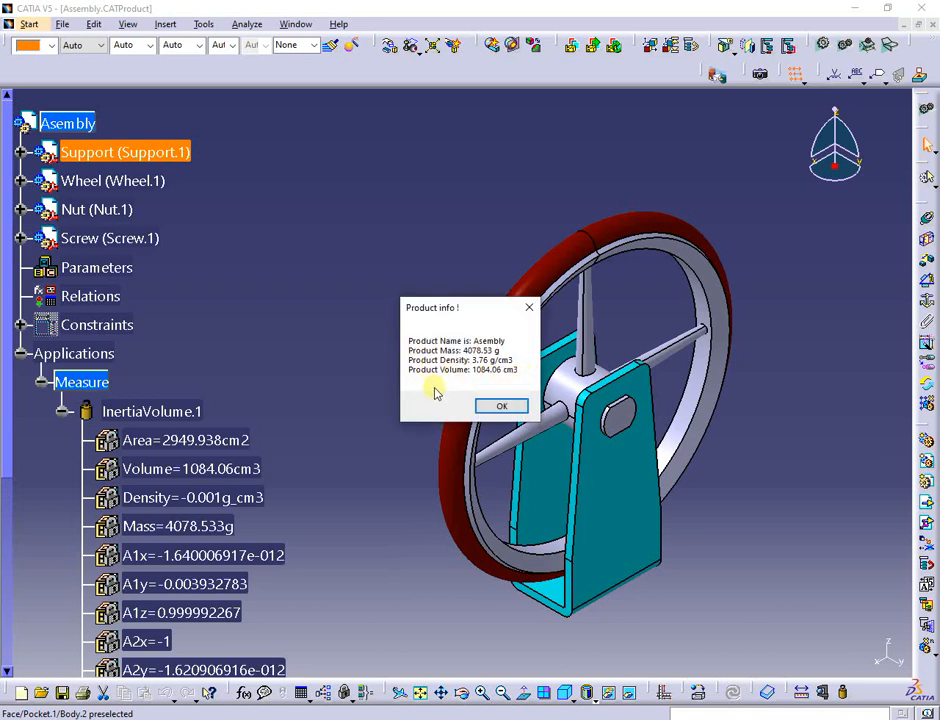
click(508, 408)
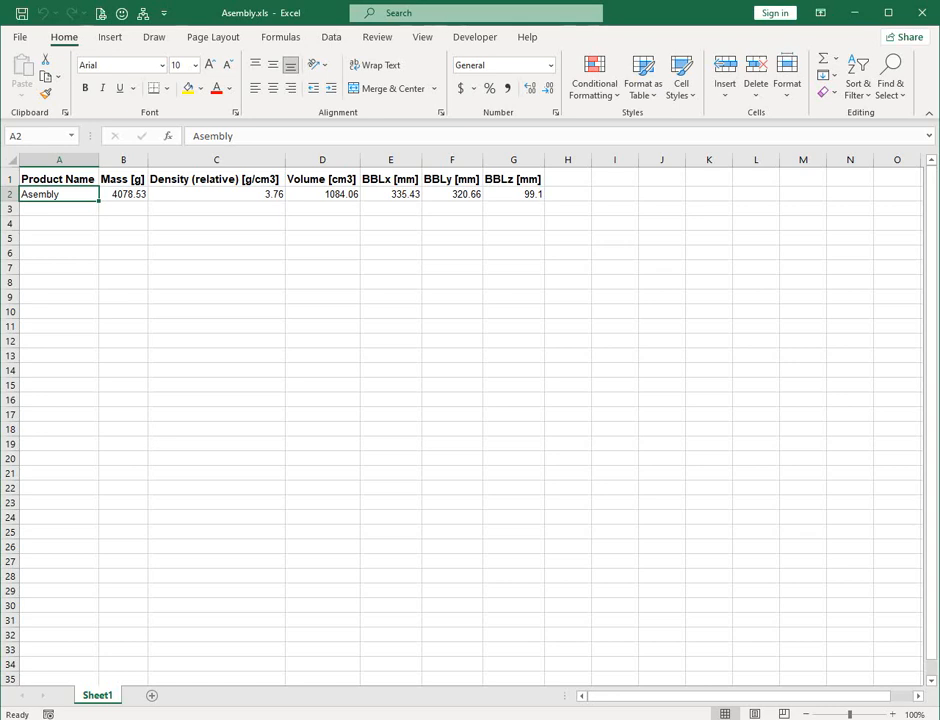
Step: Place the Asembly.xls window beside the CATIA tree and compare its exported values with the InertiaVolume.1 measures
drag(327, 12, 604, 103)
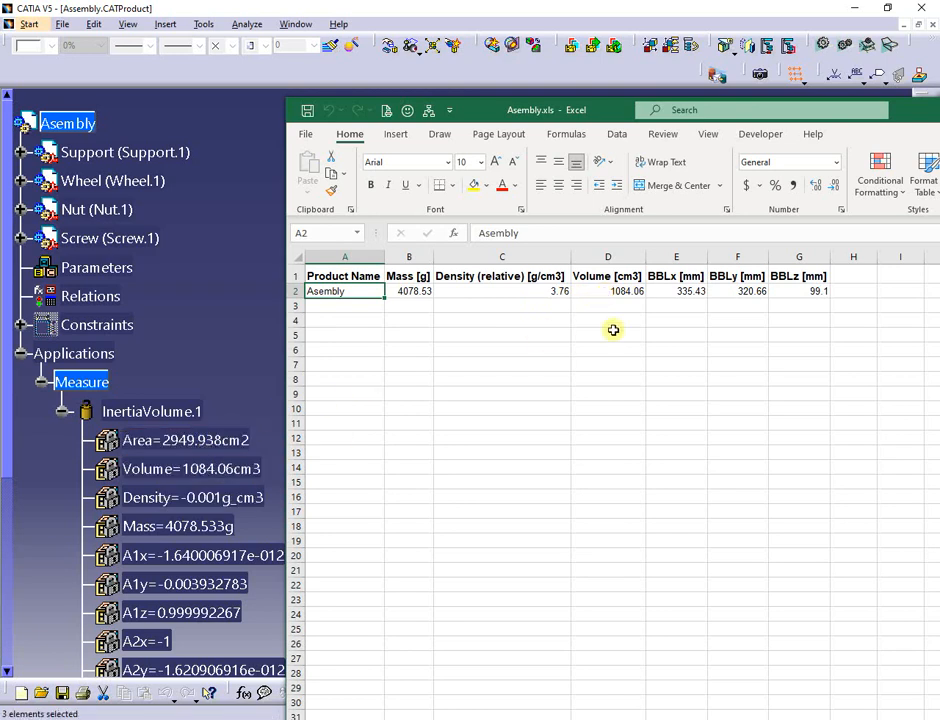
scroll(147, 445, down, 3)
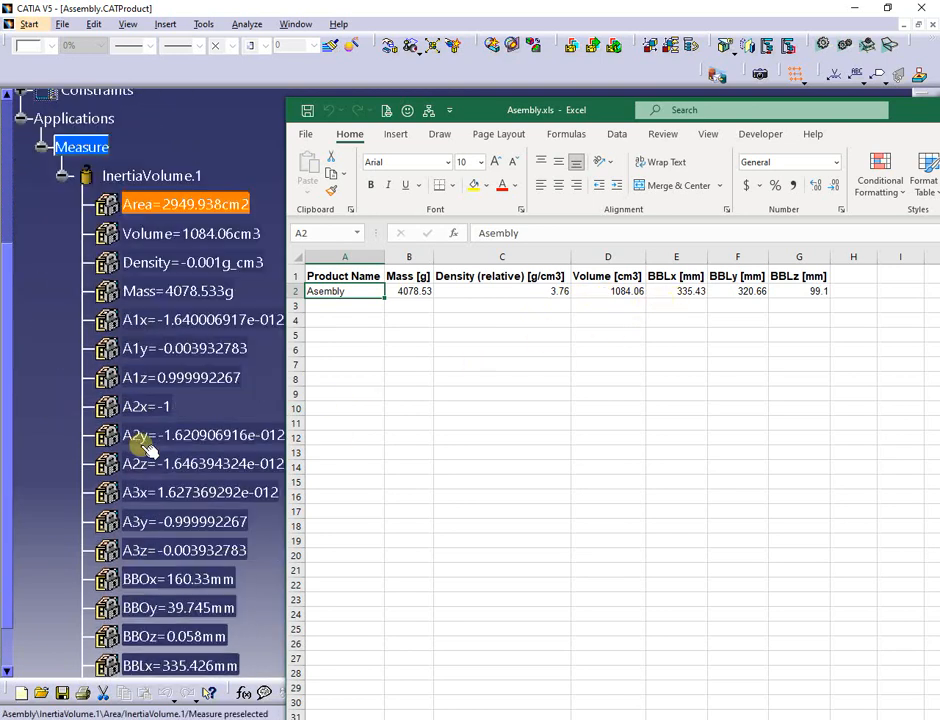
scroll(140, 443, down, 2)
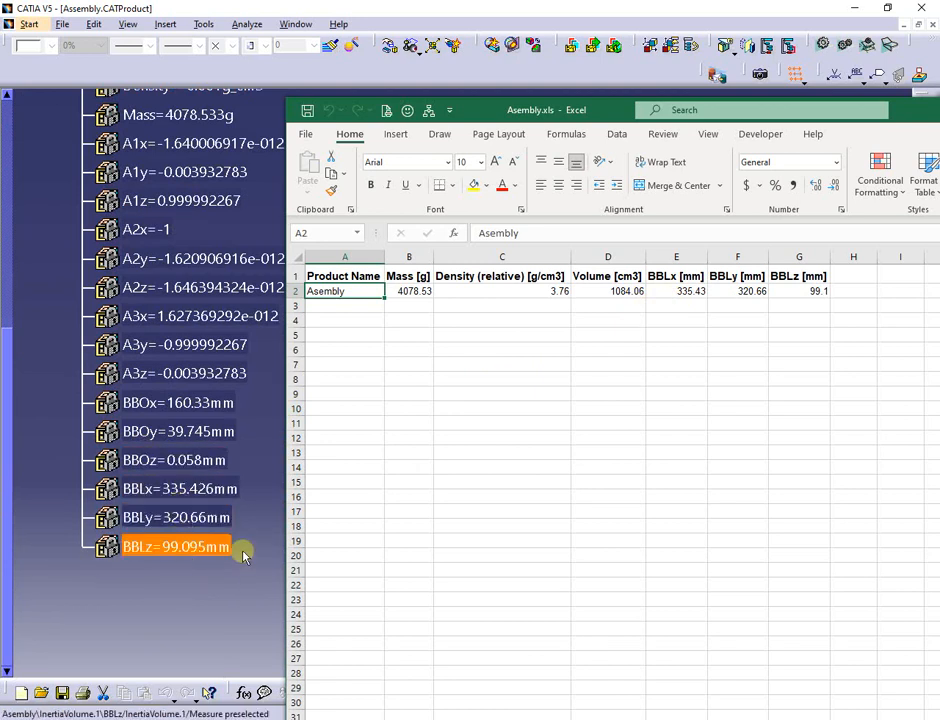
Step: Calculate the assembly's relative density in cell C3 with the formula =B2/D2 to check the exported value
click(506, 309)
text(=)
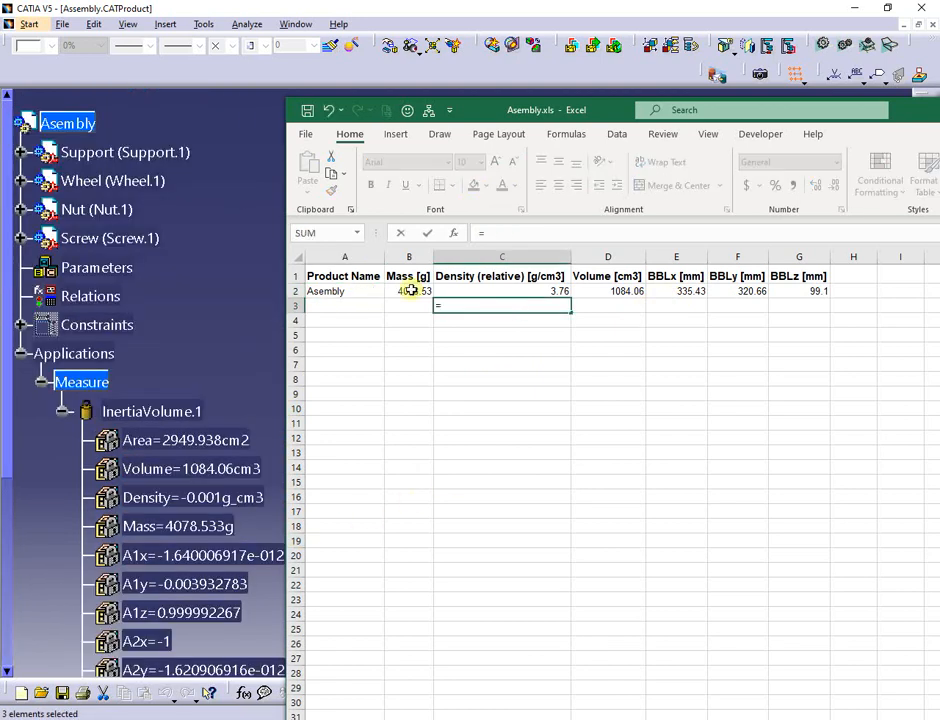
click(411, 290)
text(/)
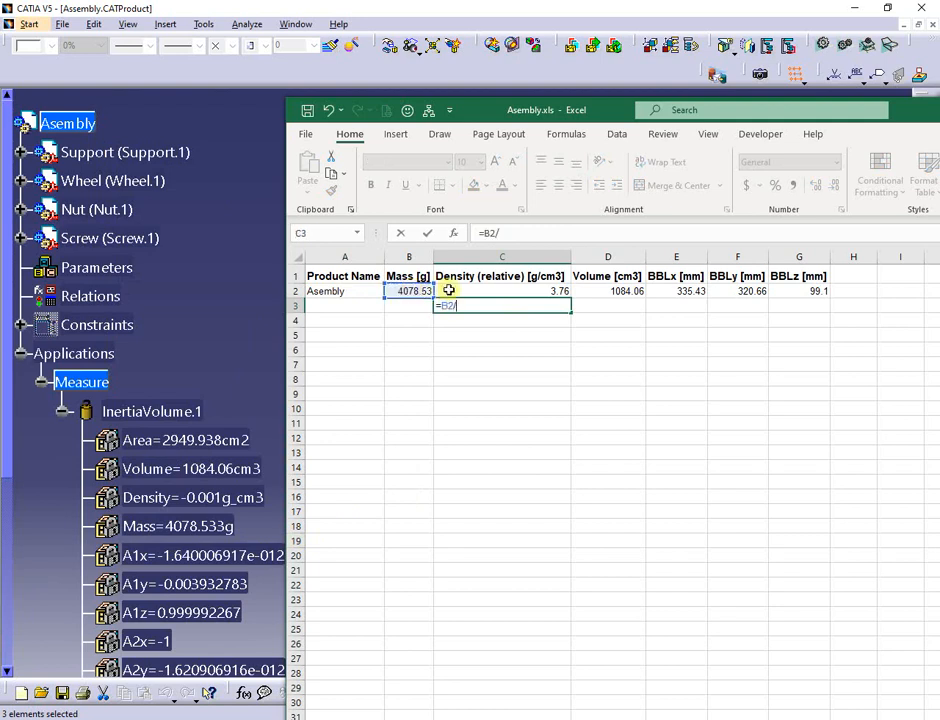
click(622, 292)
key(Return)
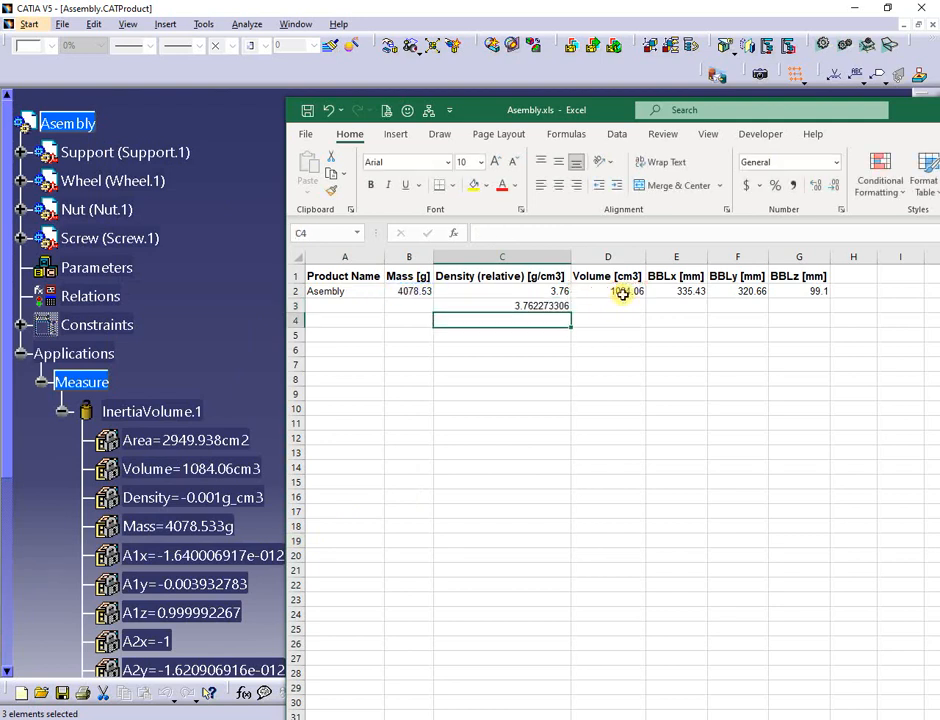
Step: Reopen Asembly.xls from the Test Model folder to check the saved export, and close it
key(alt+Tab)
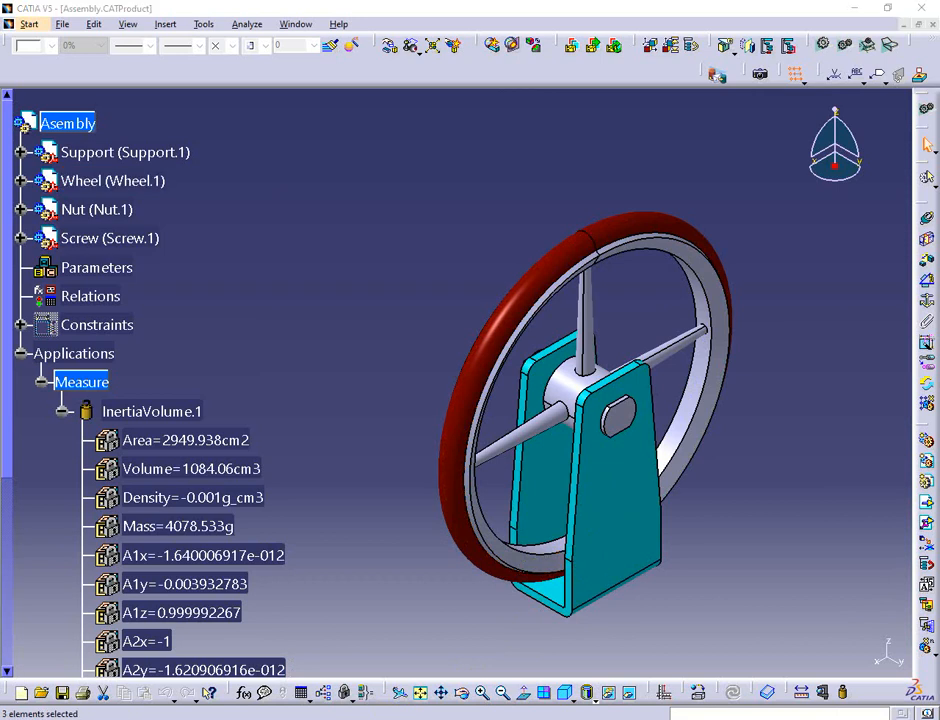
key(alt+Tab)
click(623, 284)
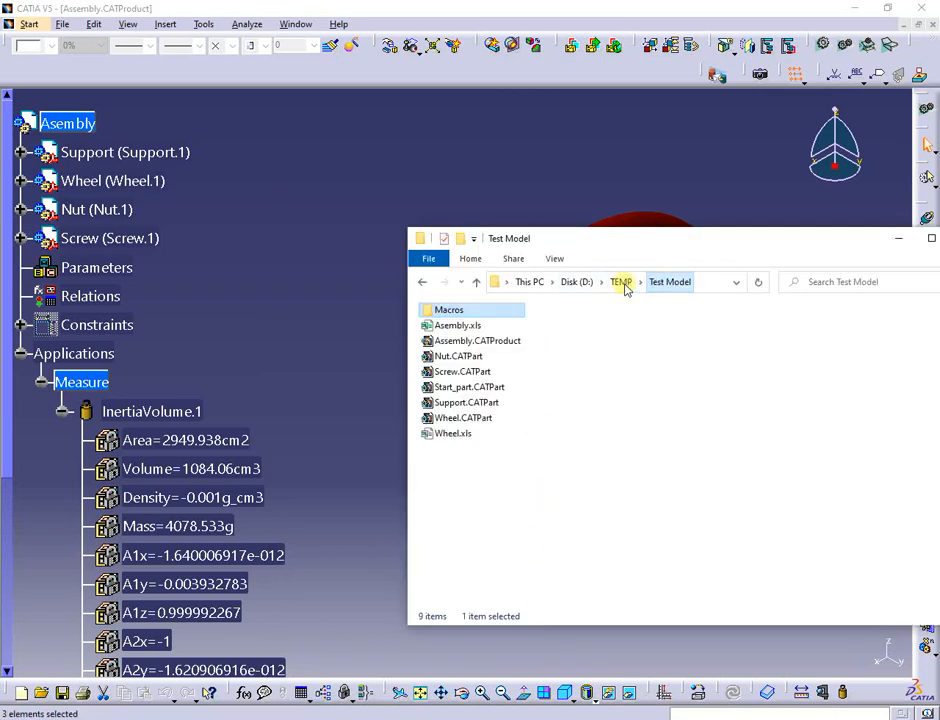
click(472, 328)
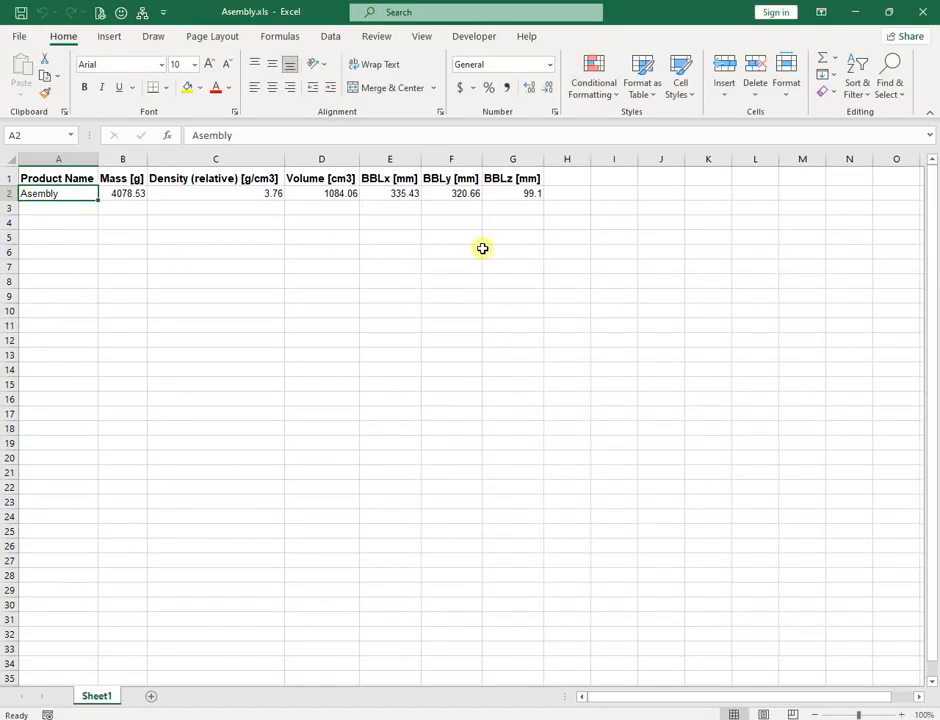
click(922, 12)
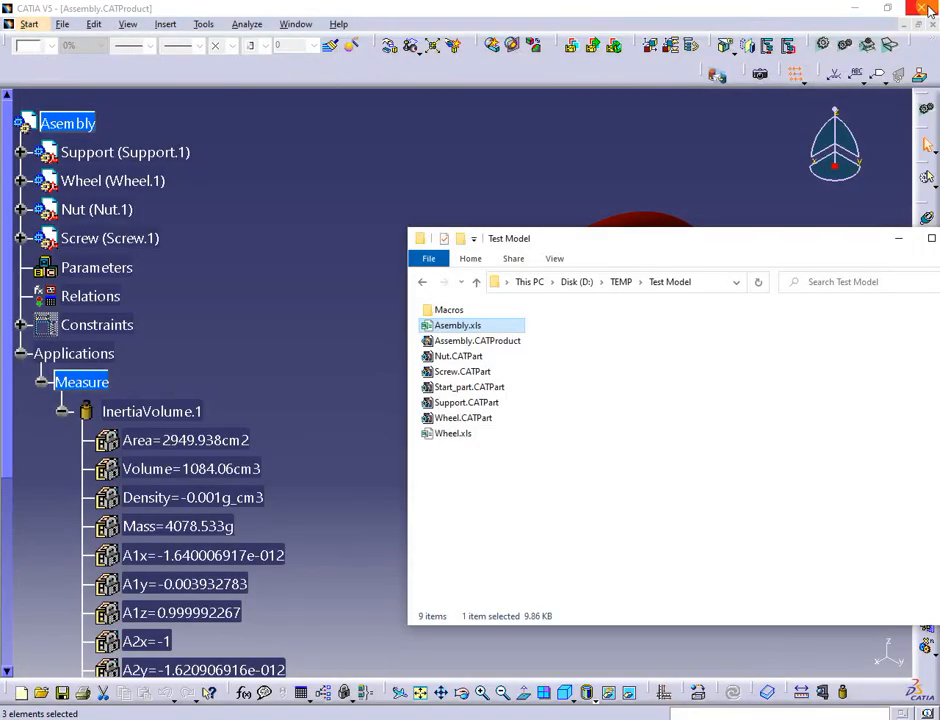
Step: Open the macro 05 Retrieve Inertia Matrix part_product.catvbs from the Macros folder in a maximized Notepad window
click(449, 309)
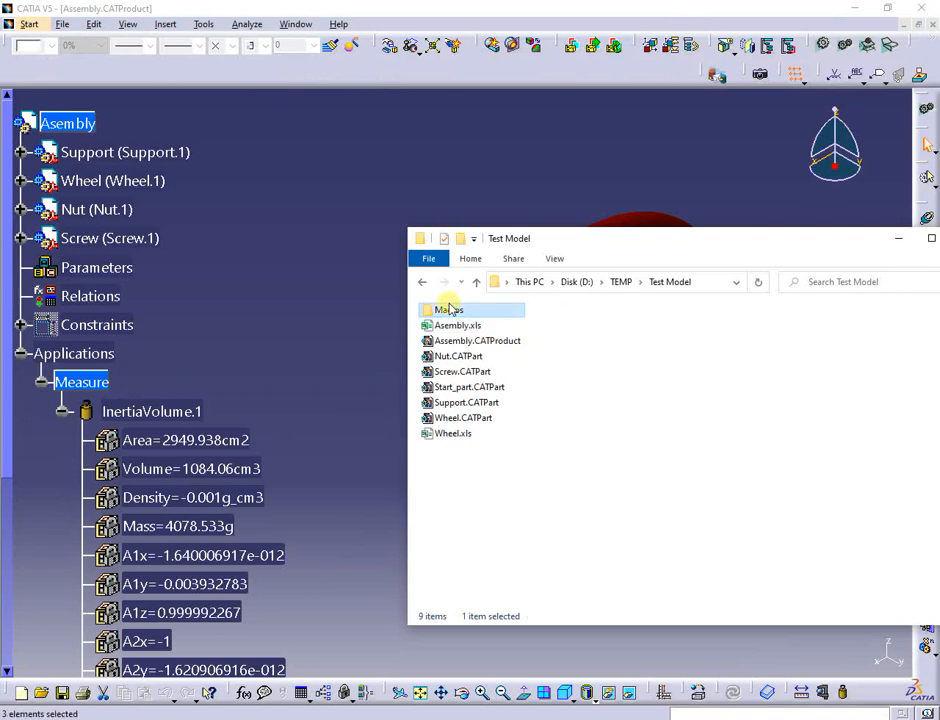
double_click(449, 309)
click(486, 372)
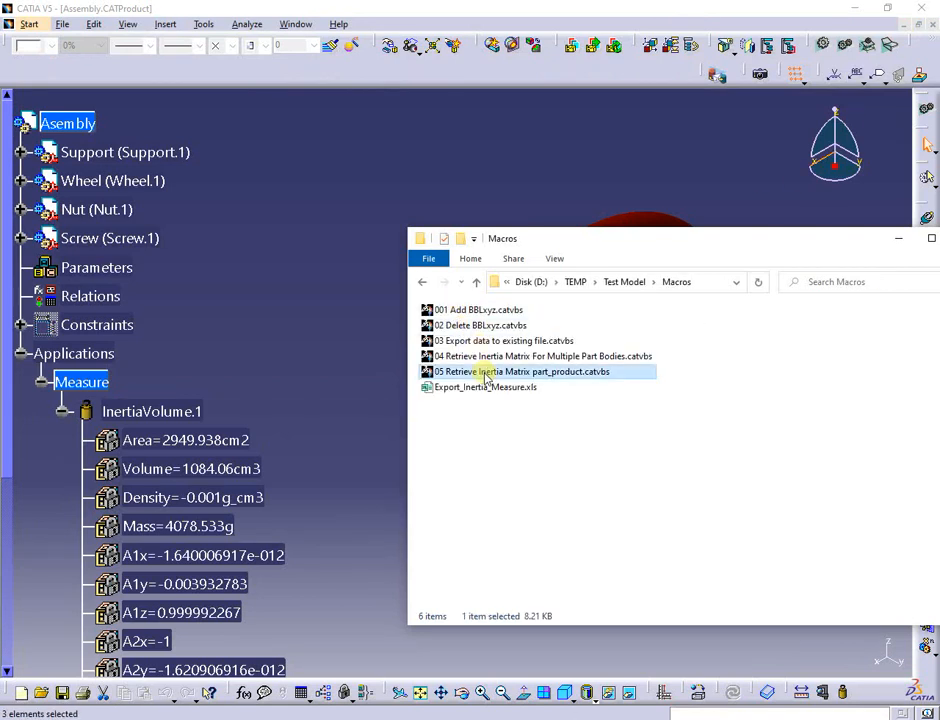
right_click(486, 372)
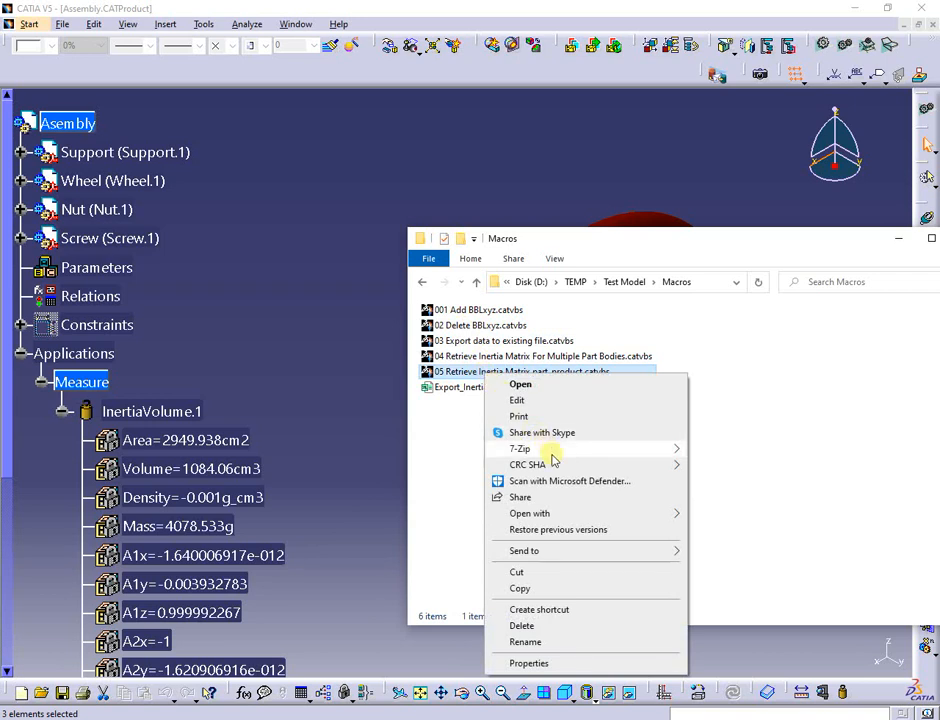
mouse_move(557, 517)
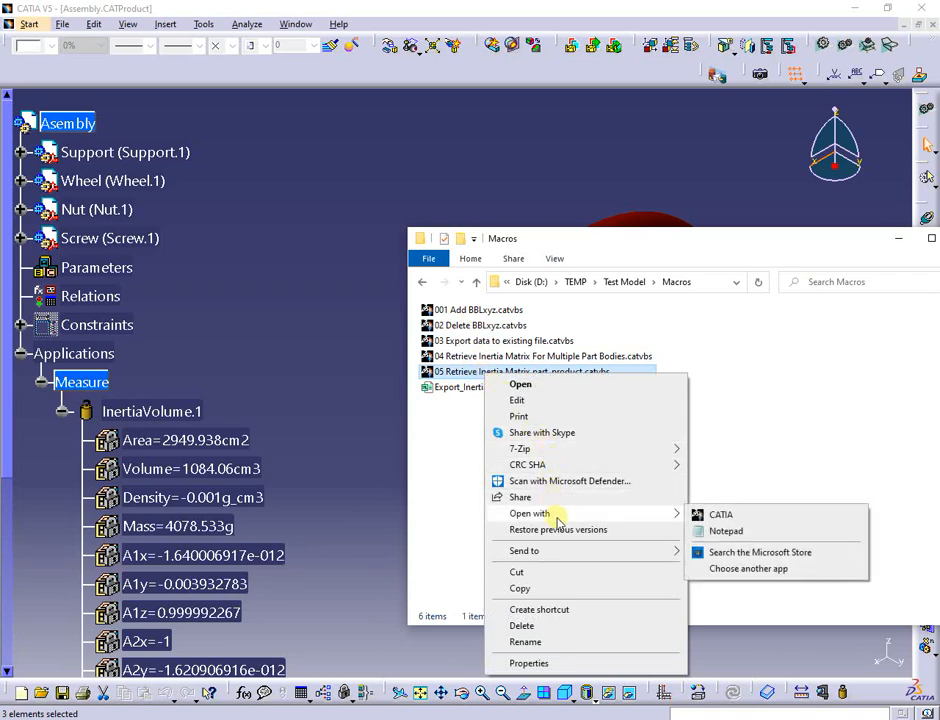
click(762, 532)
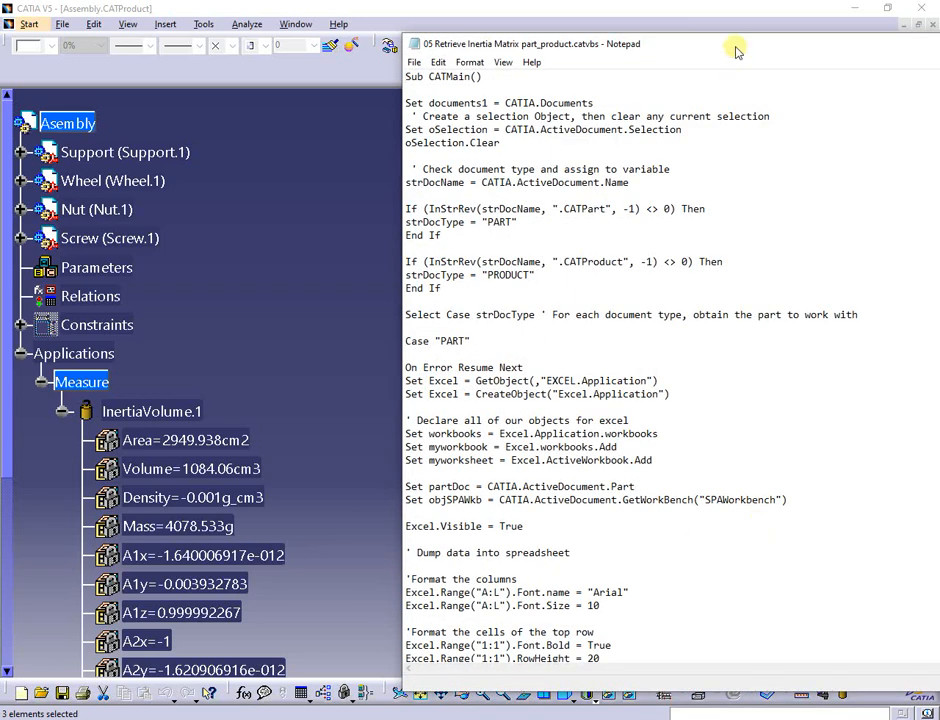
double_click(735, 48)
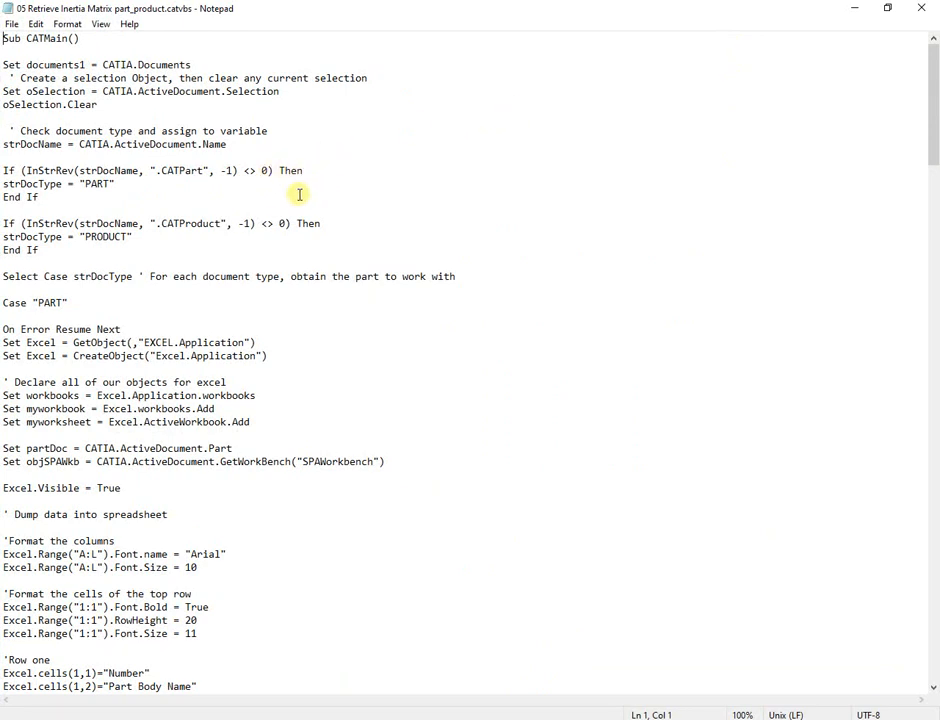
Step: Review the macro lines that set the document type to PART or PRODUCT and the start of Case "PART"
drag(299, 195, 4, 183)
drag(180, 237, 4, 236)
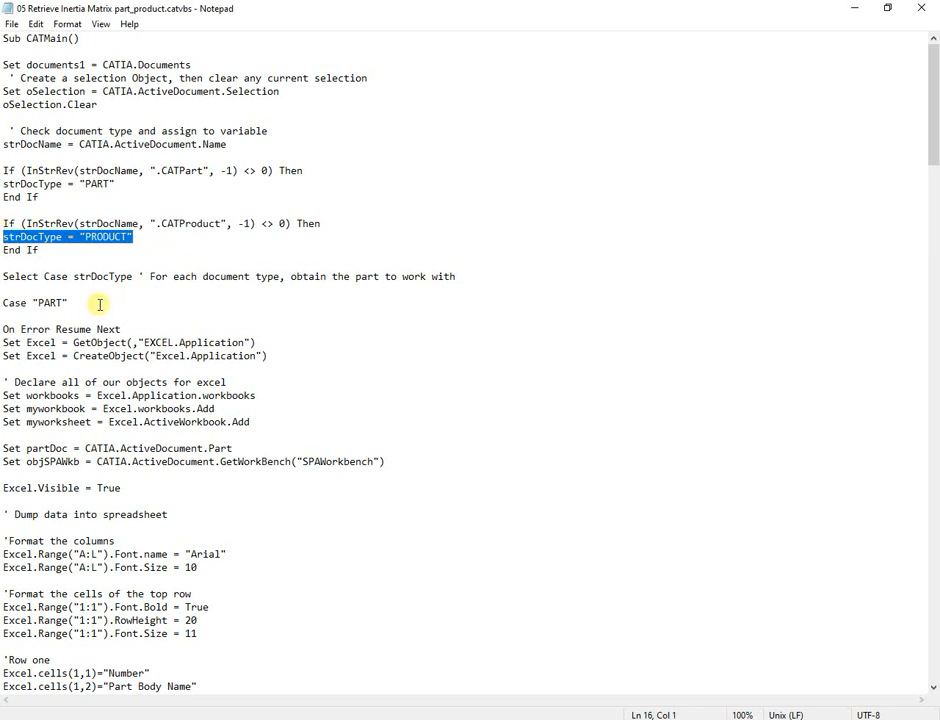
drag(100, 304, 4, 302)
scroll(520, 336, down, 6)
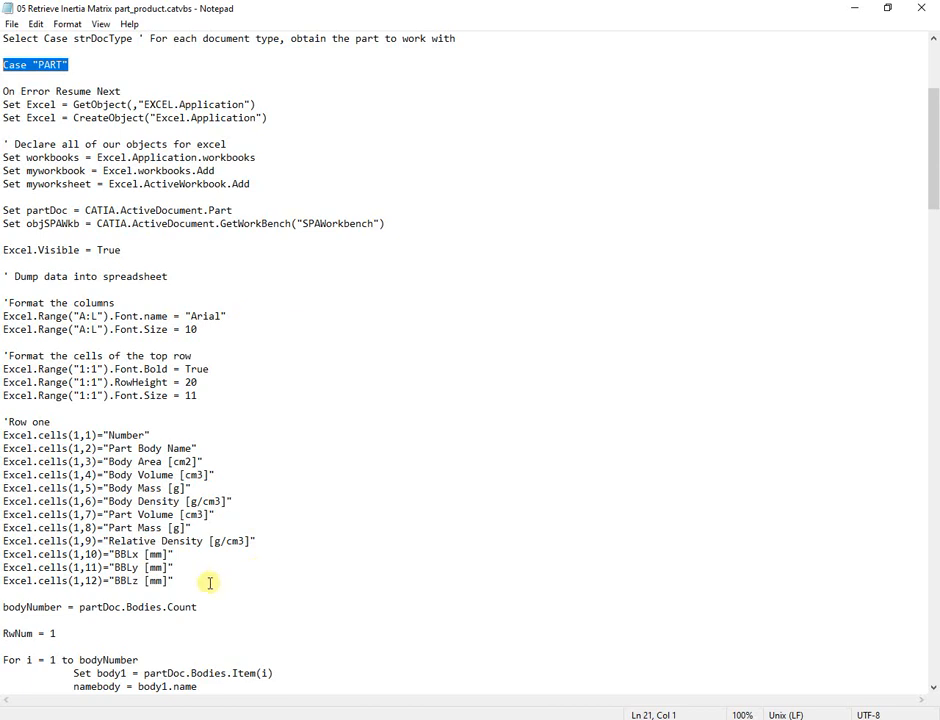
Step: Review the "Row one" lines that write the twelve Excel column headings for the part export
drag(206, 585, 3, 435)
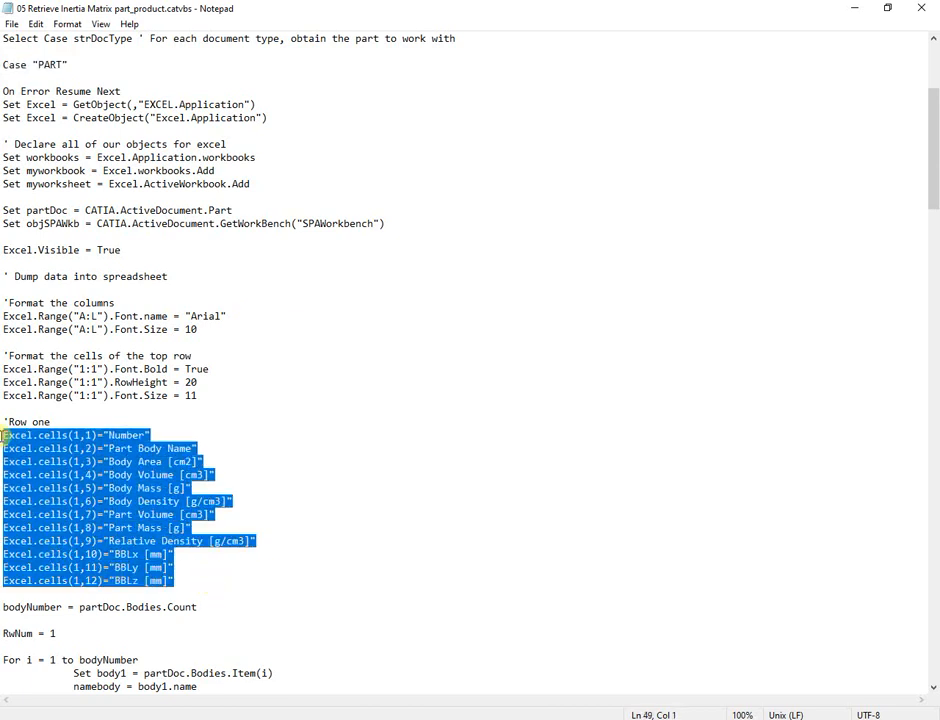
click(234, 582)
scroll(238, 576, down, 10)
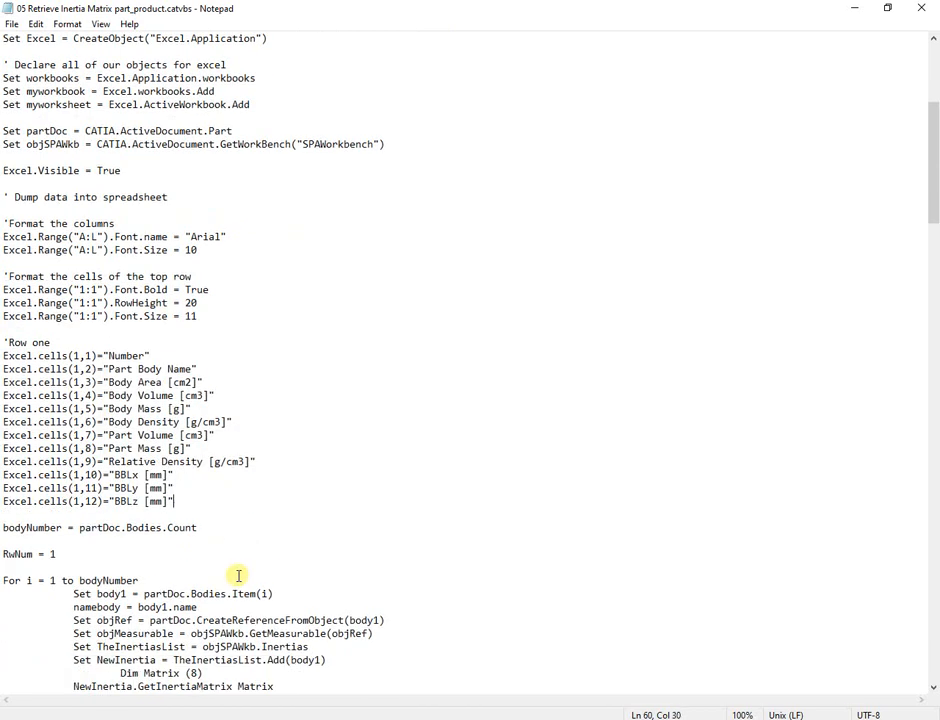
scroll(238, 576, down, 4)
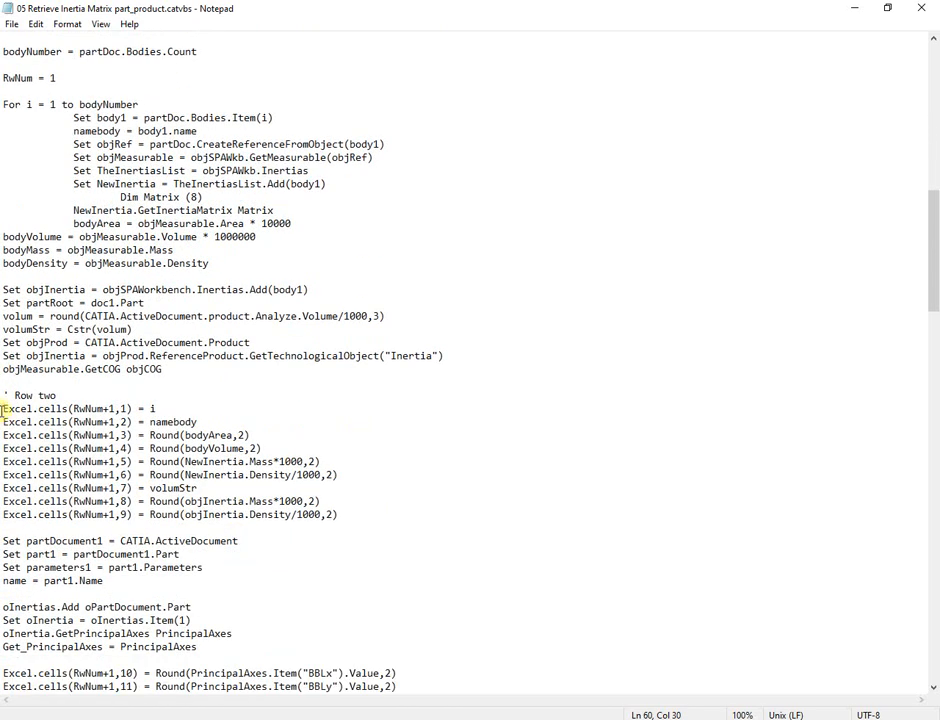
Step: Review the "Row two" lines that write each body's name, area, volume, mass and density to Excel
drag(3, 408, 340, 514)
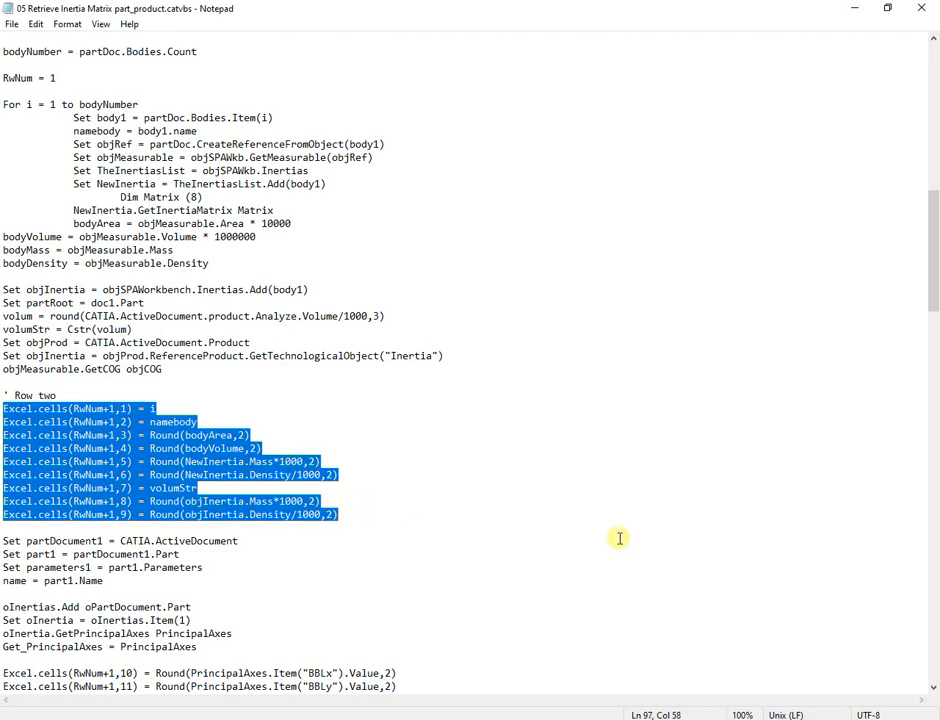
scroll(620, 539, down, 1)
scroll(620, 539, down, 5)
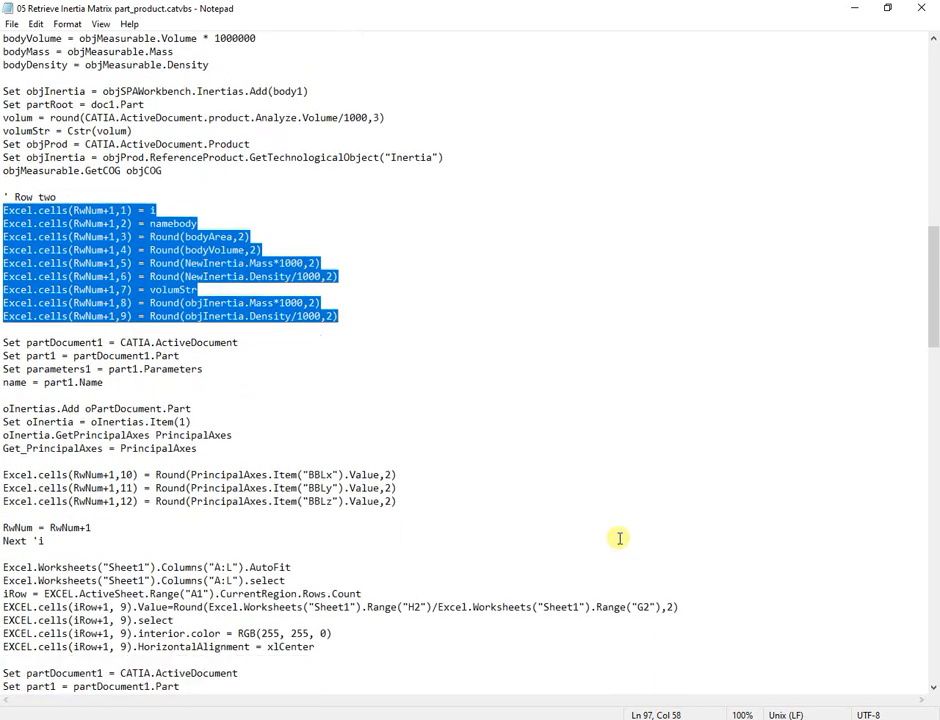
scroll(620, 539, down, 3)
scroll(620, 539, up, 1)
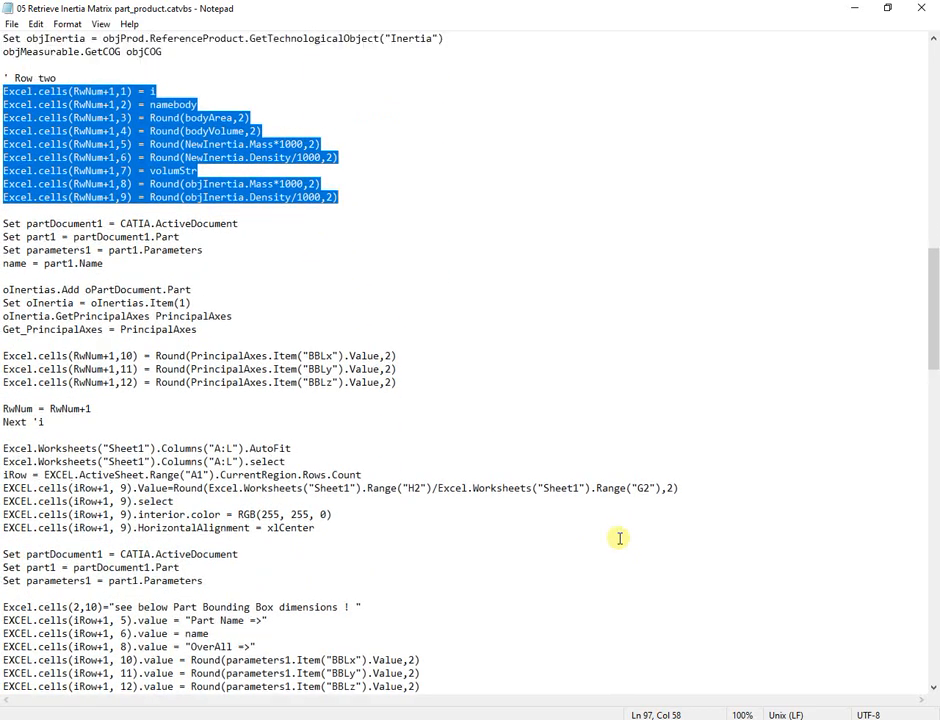
Step: Examine the lines that write the part name and overall bounding-box values, and the SaveAs line for the .xls file
scroll(510, 361, down, 7)
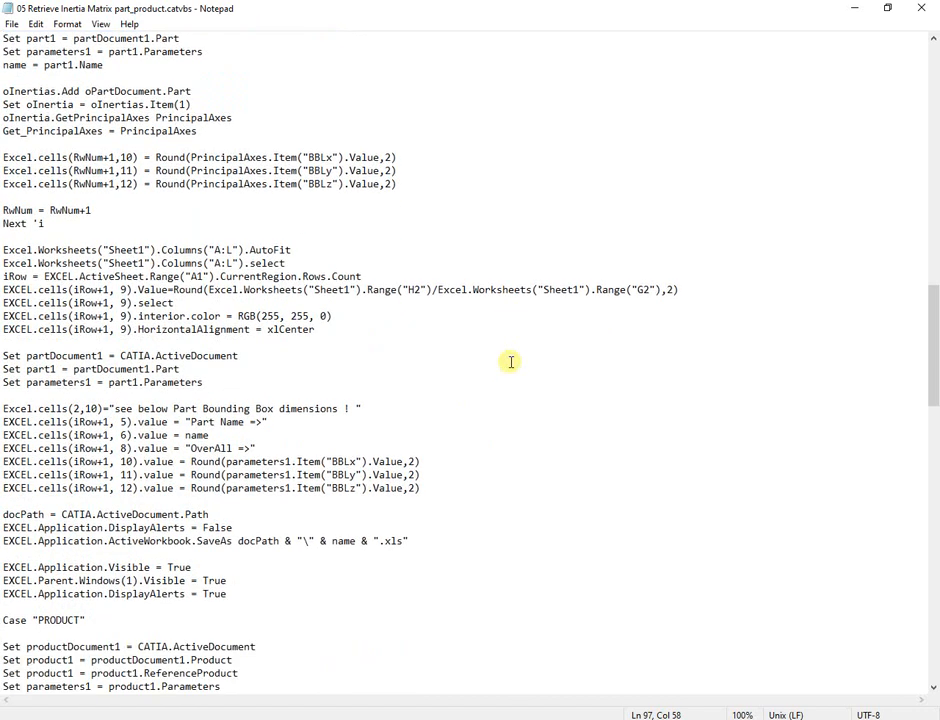
scroll(510, 361, down, 6)
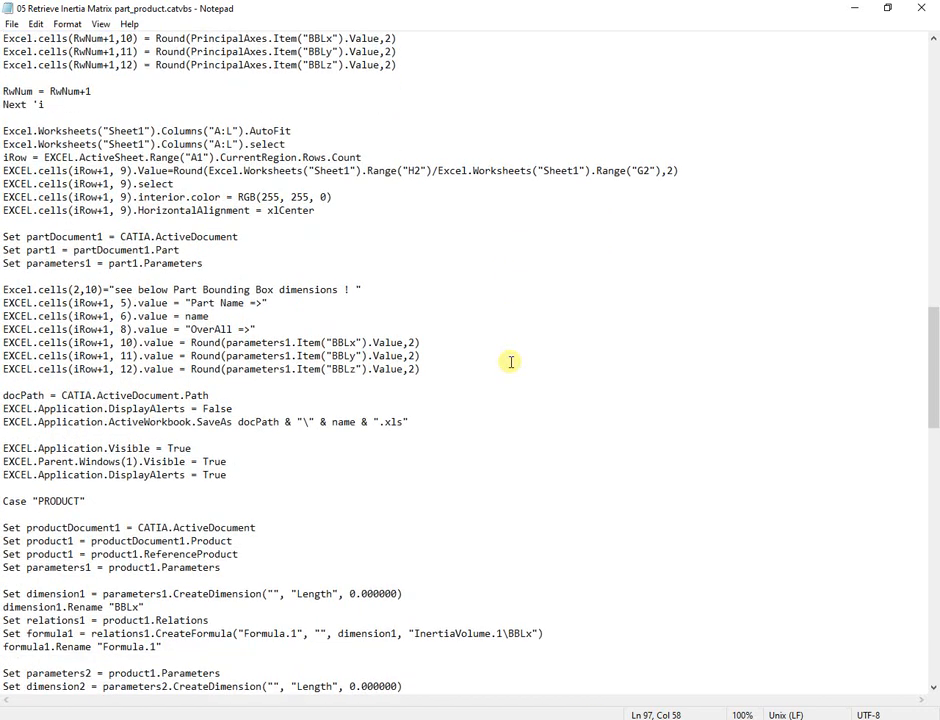
scroll(510, 361, down, 1)
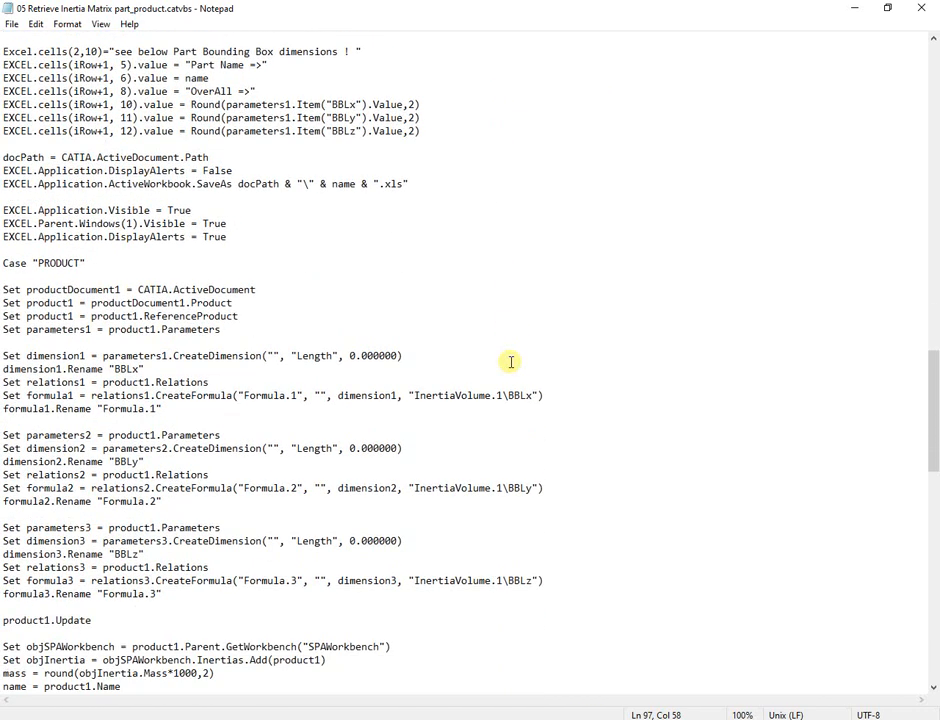
scroll(68, 100, up, 1)
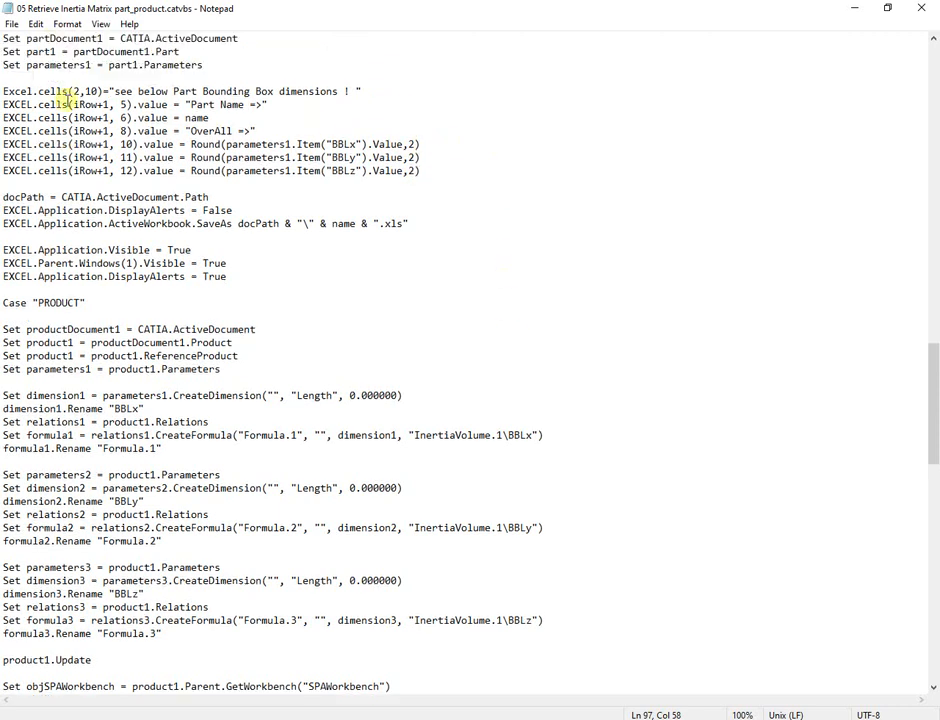
drag(3, 104, 426, 170)
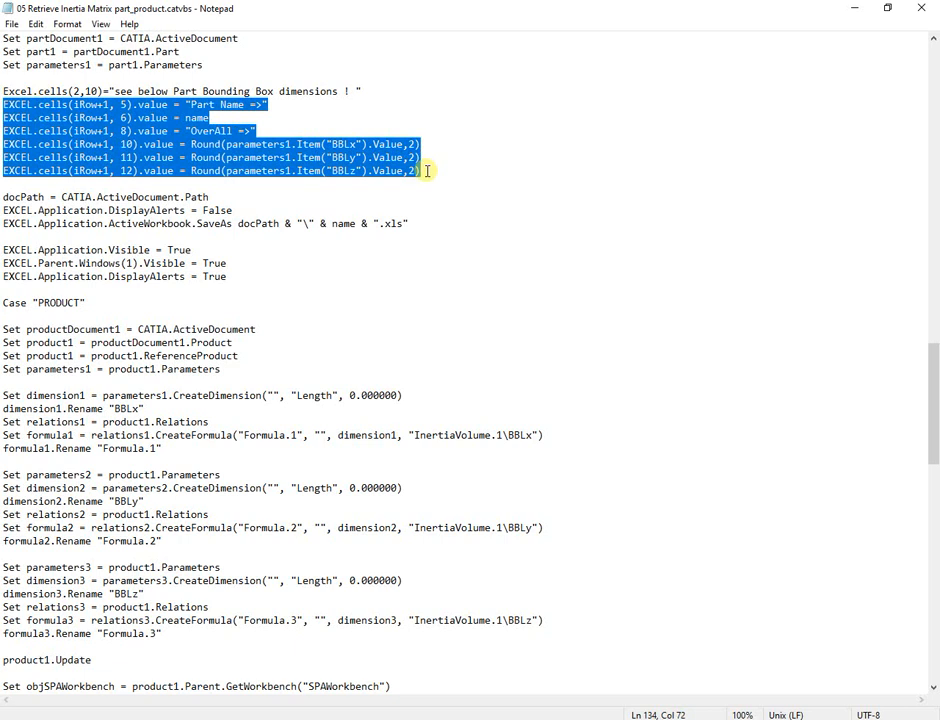
click(445, 211)
drag(427, 224, 3, 224)
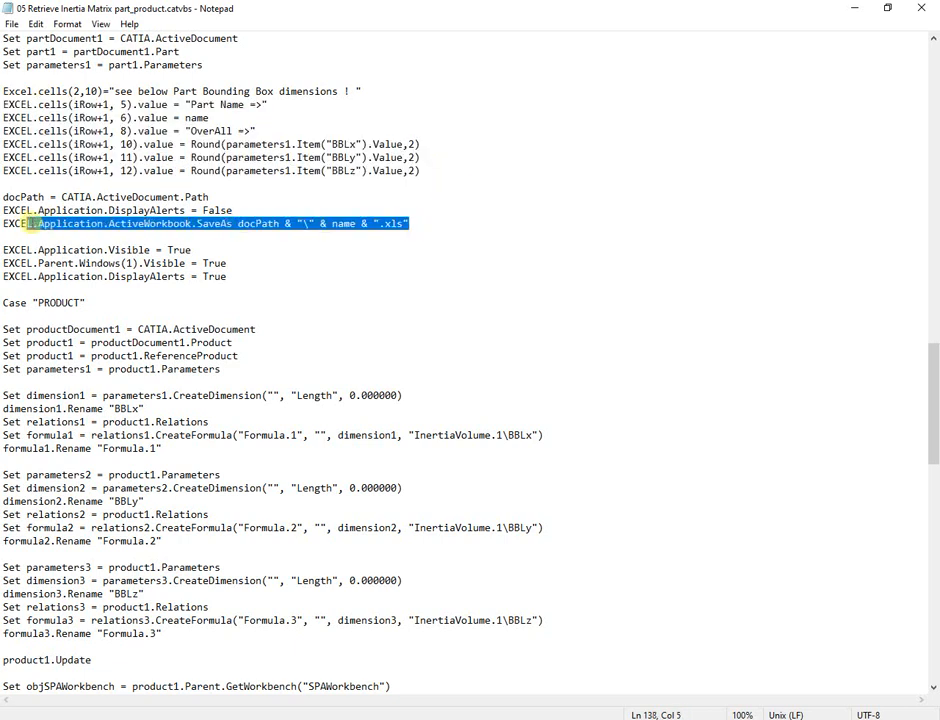
click(498, 265)
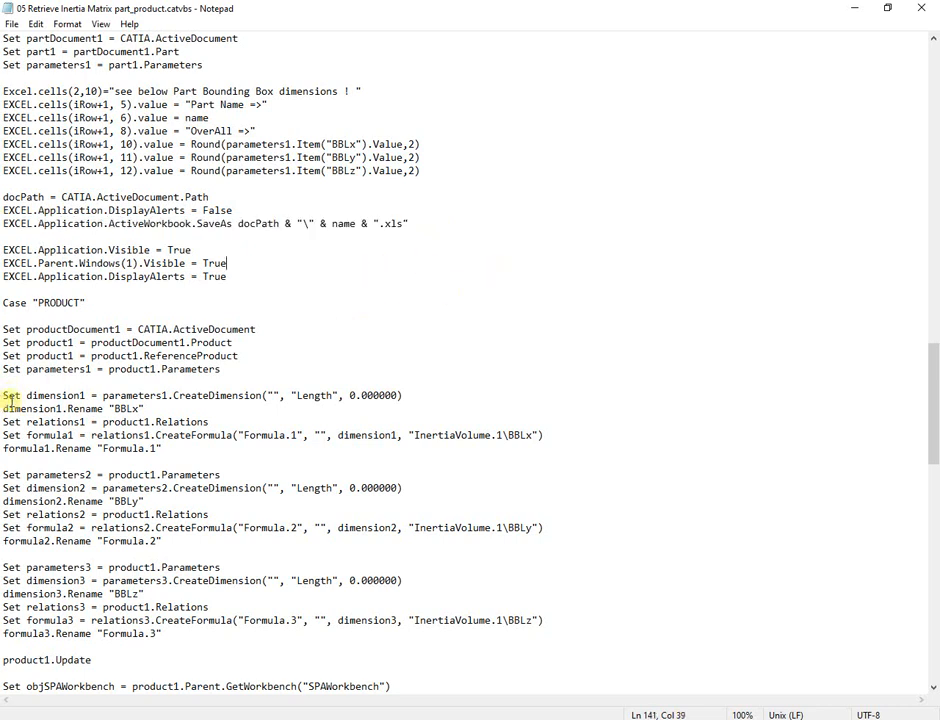
click(247, 271)
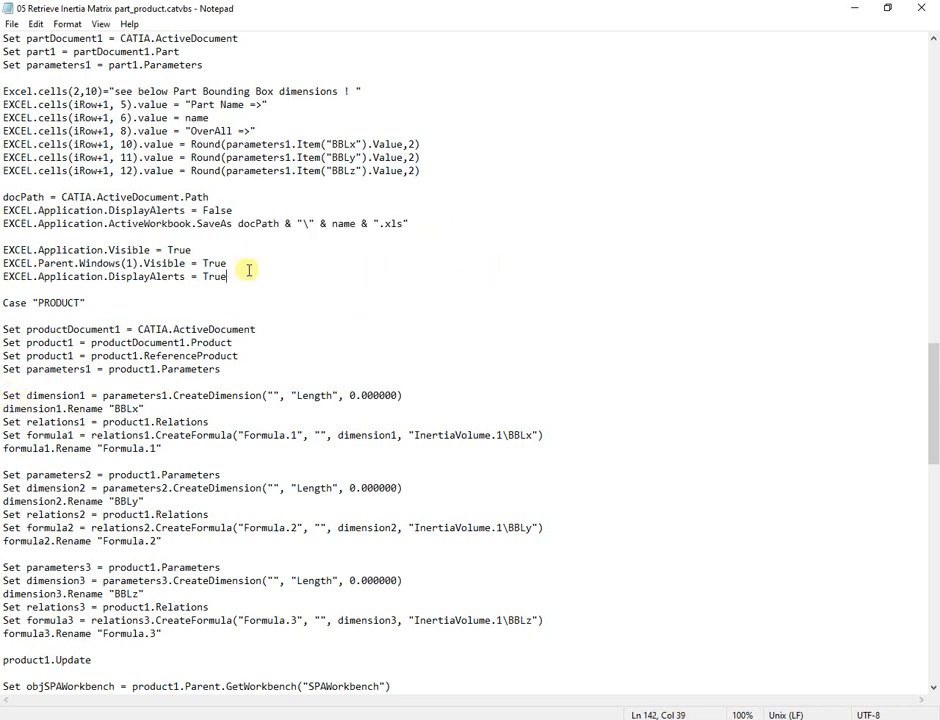
Step: Review the Case "PRODUCT" lines that create the BBLx, BBLy and BBLz length parameters and their formulas
scroll(123, 307, down, 6)
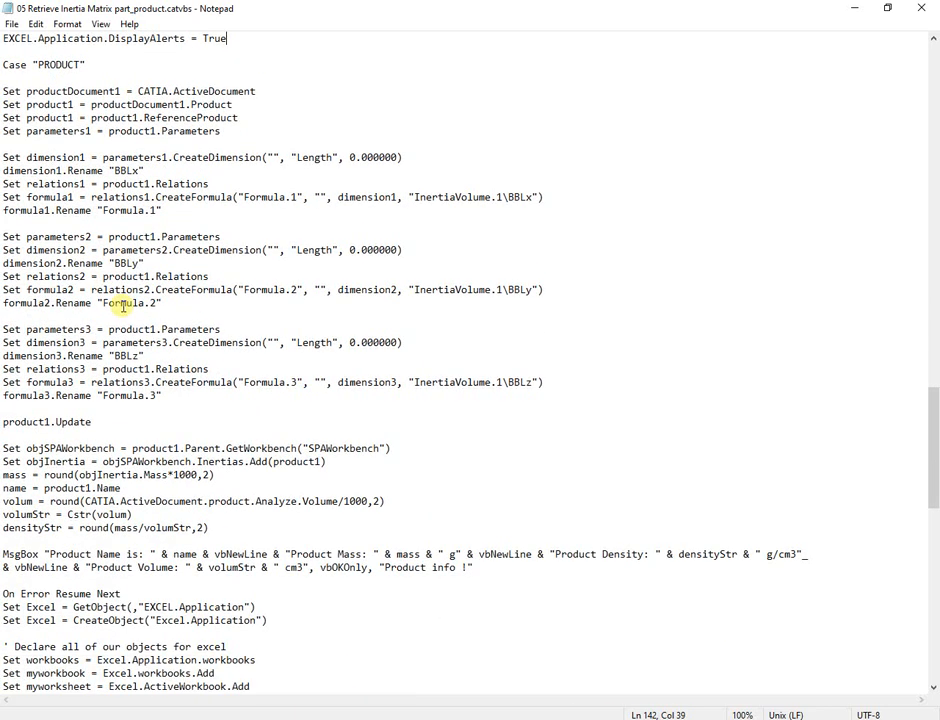
drag(178, 171, 3, 166)
drag(166, 210, 3, 168)
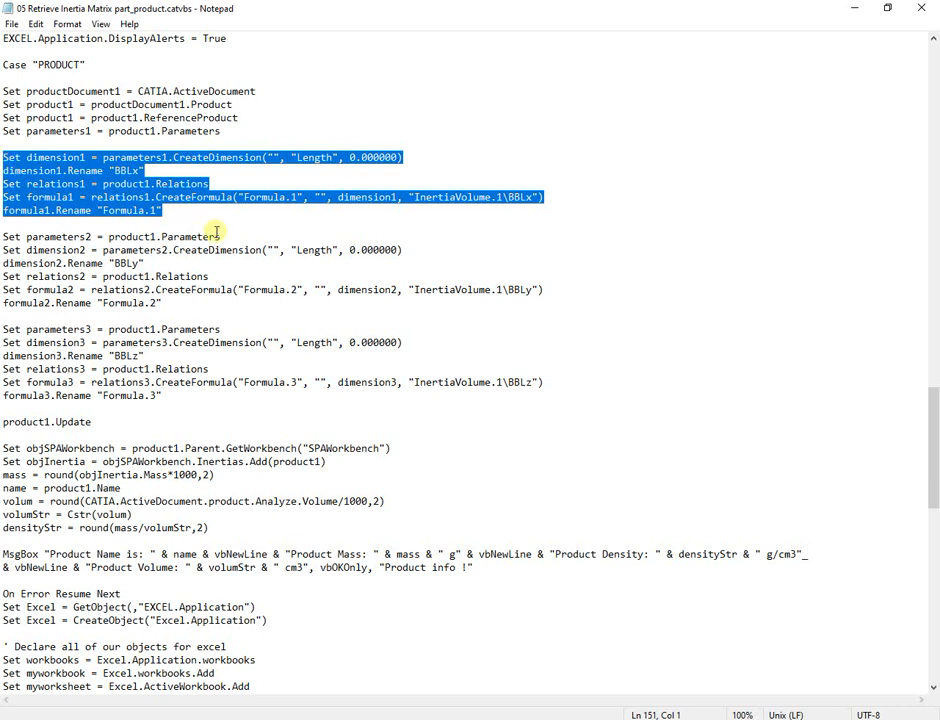
drag(186, 406, 5, 329)
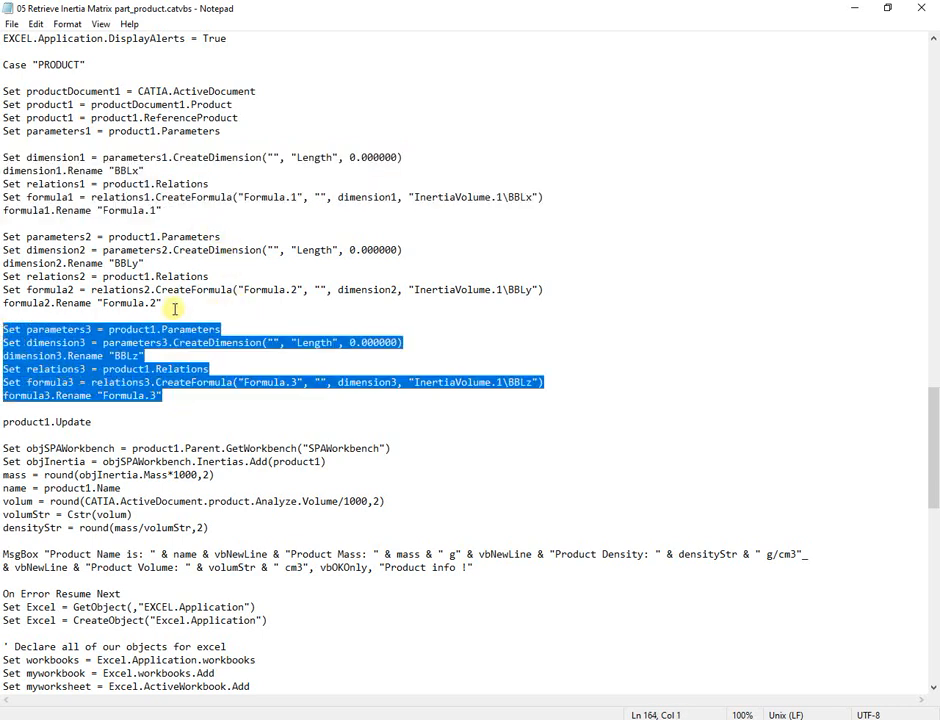
click(225, 411)
Step: Review the product inertia lines and the MsgBox code that reports the product name, mass, density and volume
scroll(216, 413, down, 7)
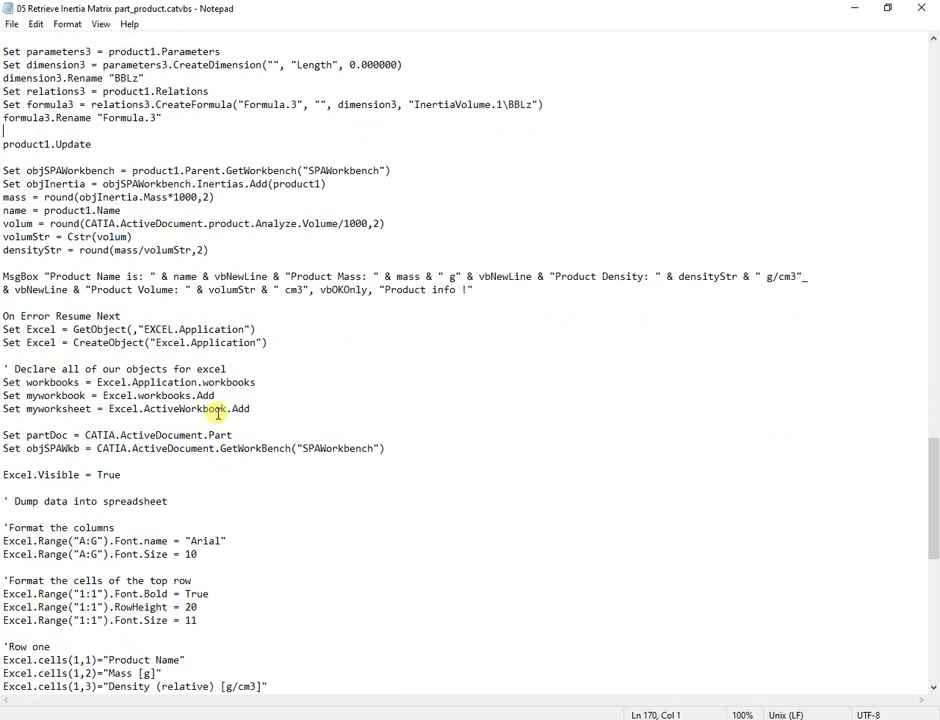
scroll(217, 413, down, 1)
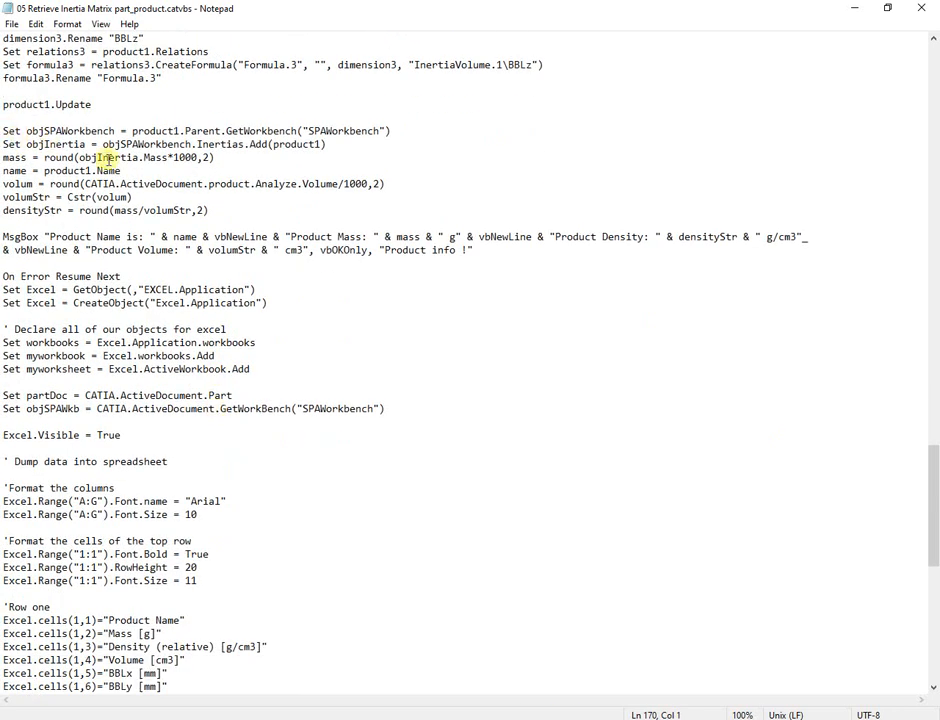
drag(4, 237, 521, 251)
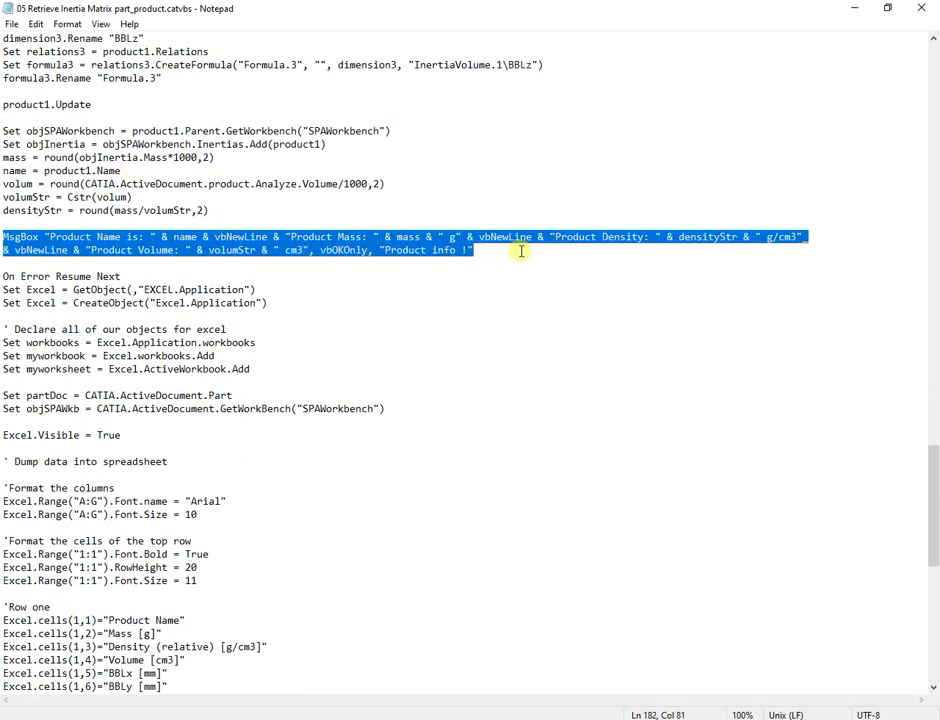
click(324, 293)
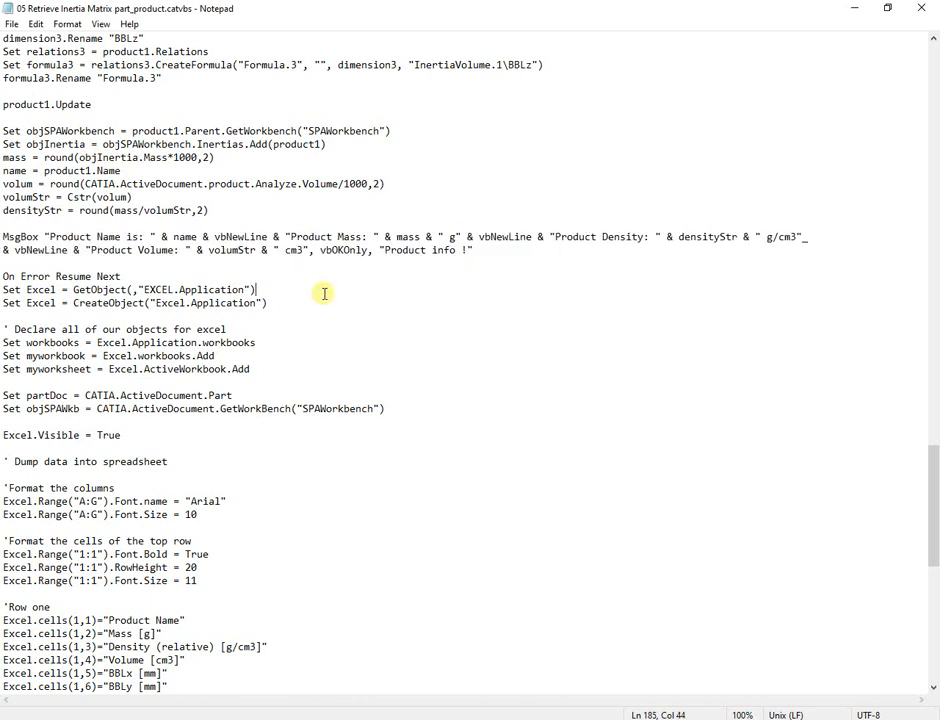
Step: Examine the product export lines that format Excel columns A:G and the top row
scroll(324, 293, down, 5)
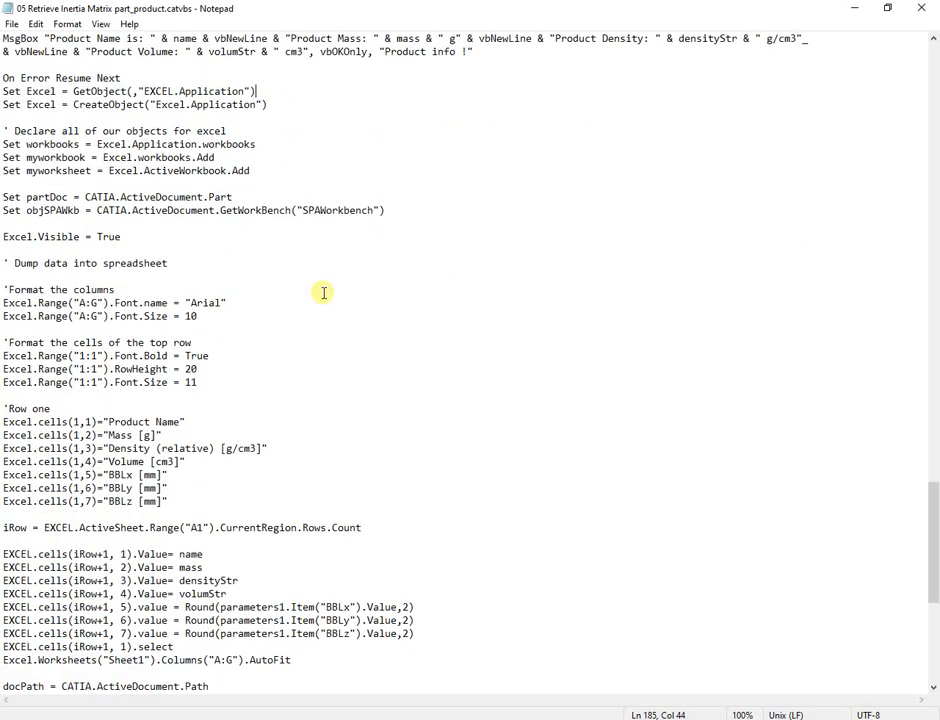
scroll(324, 293, down, 1)
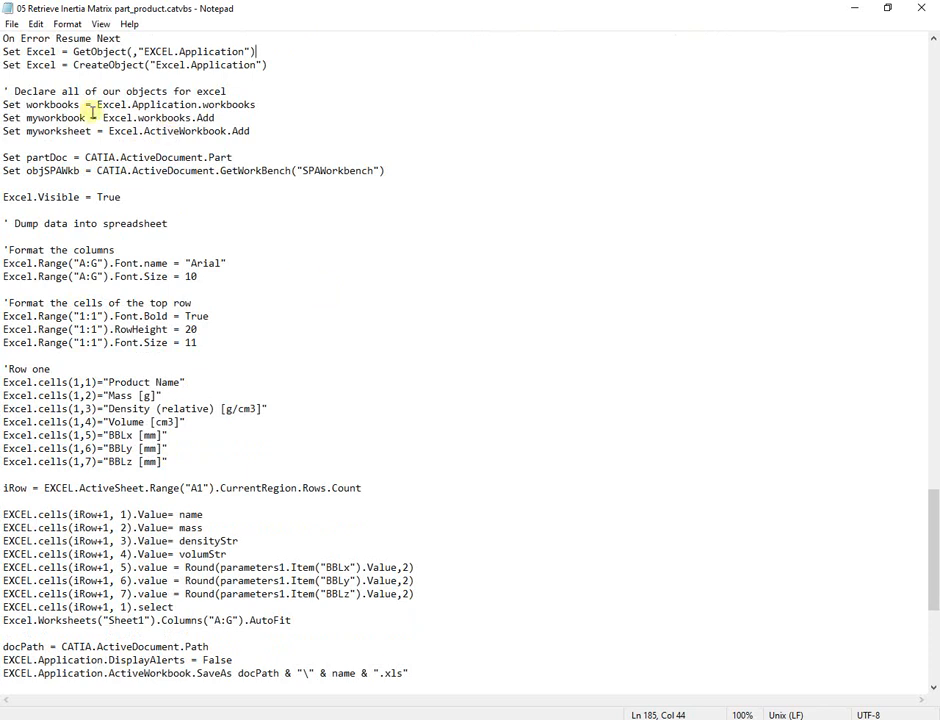
drag(3, 263, 202, 343)
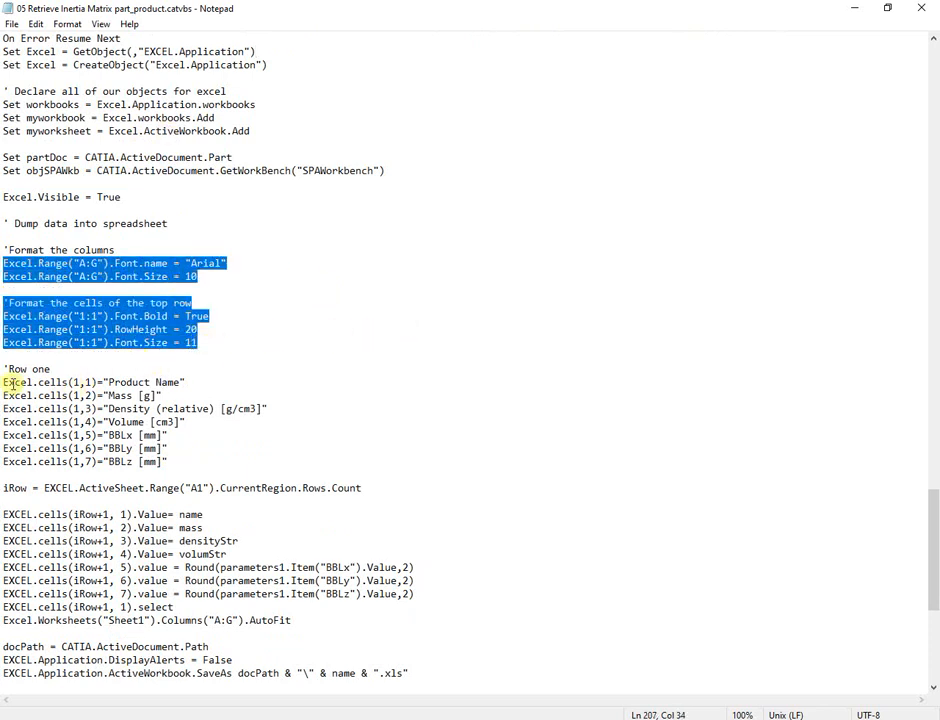
Step: Review the seven "Row one" headings for the product export and the lines that write the matching values
drag(3, 382, 168, 464)
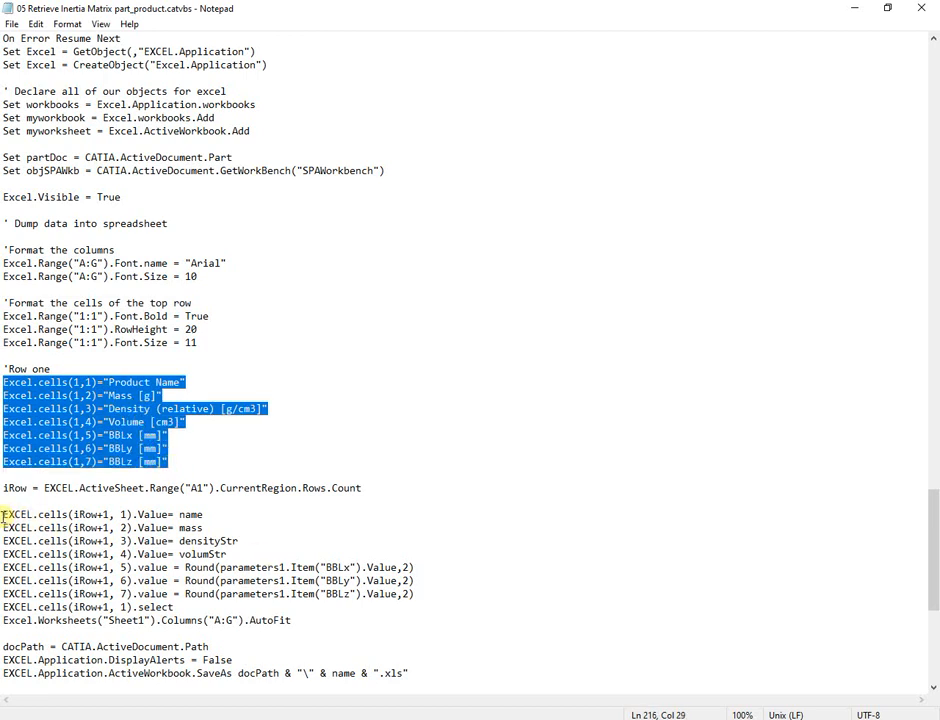
drag(3, 514, 313, 621)
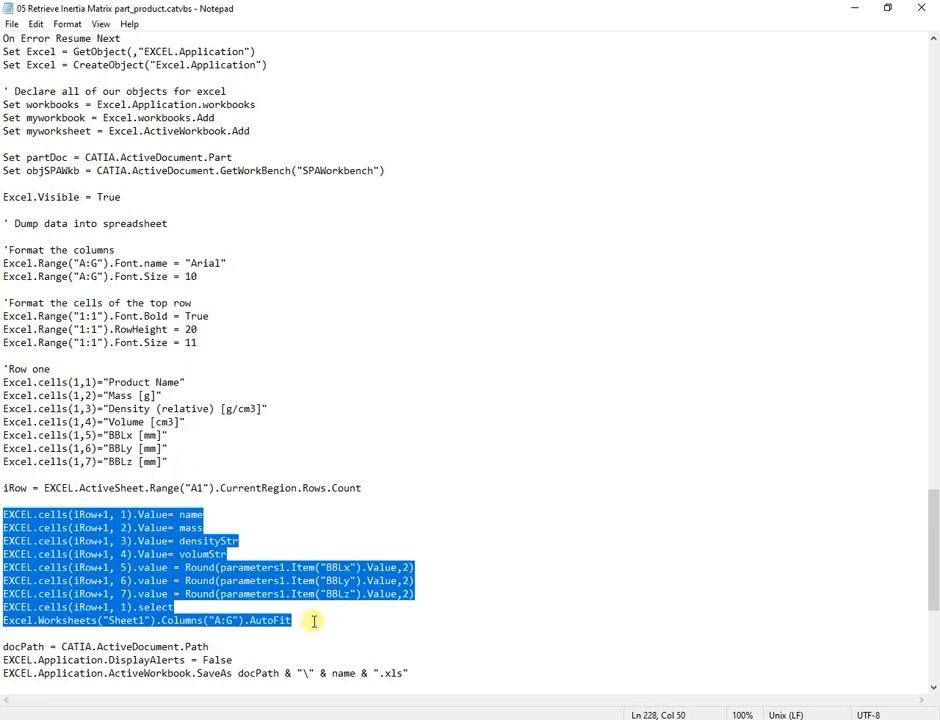
click(310, 630)
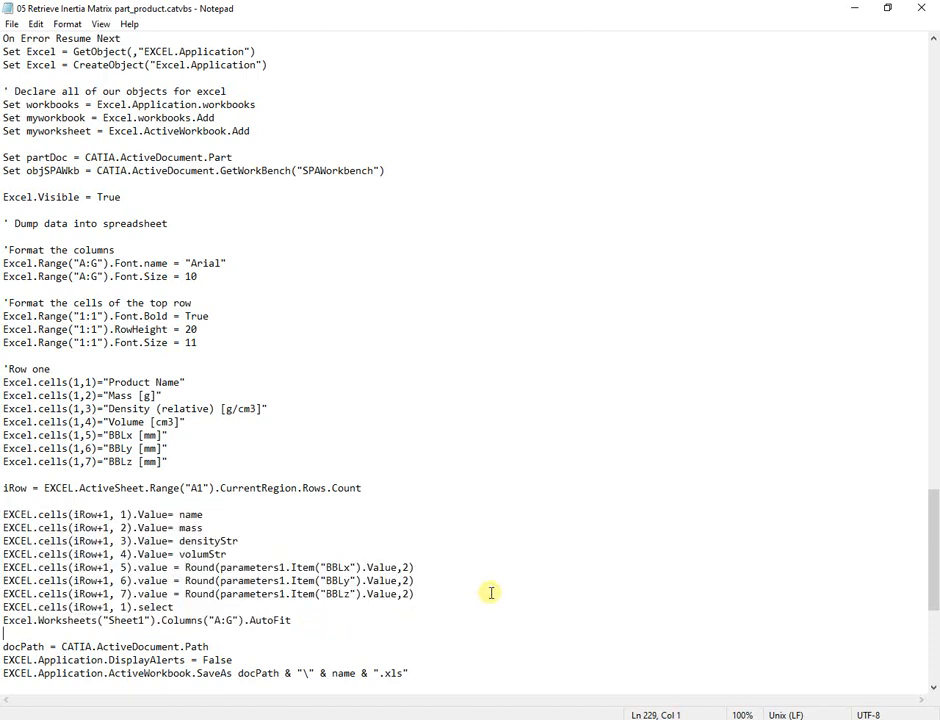
Step: Review the closing macro lines that select the BBLx, BBLy and BBLz parameters, delete them and update the product
scroll(491, 593, down, 8)
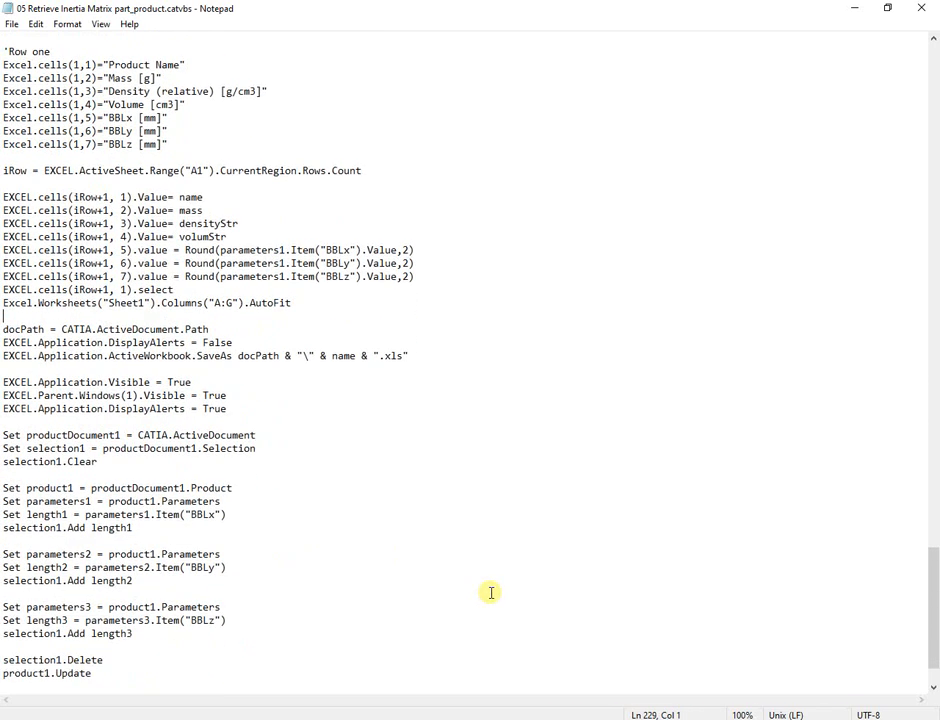
scroll(491, 593, down, 2)
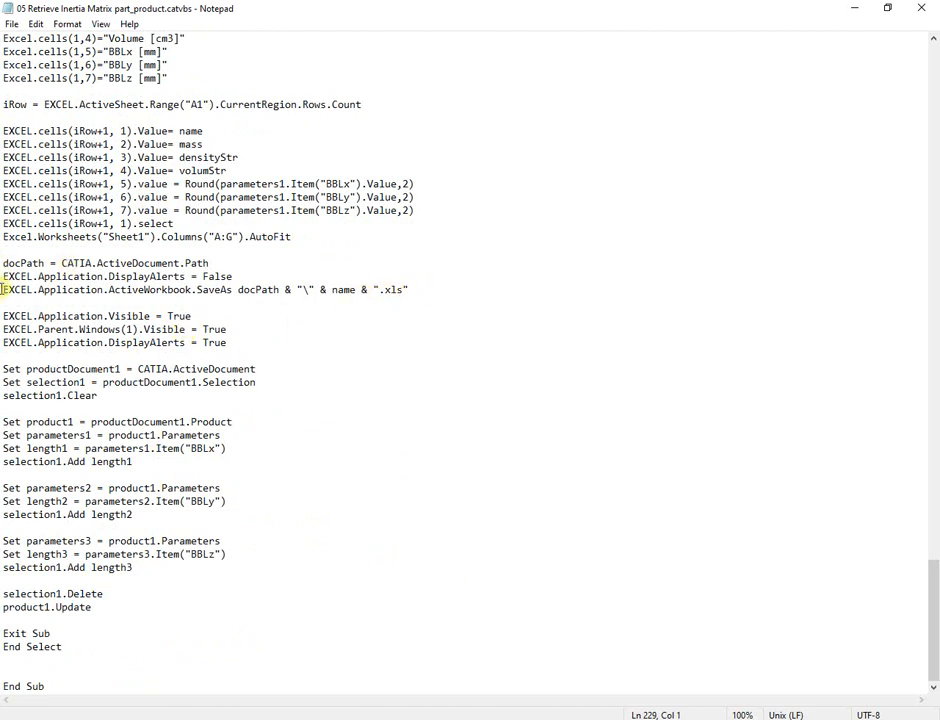
drag(4, 421, 245, 573)
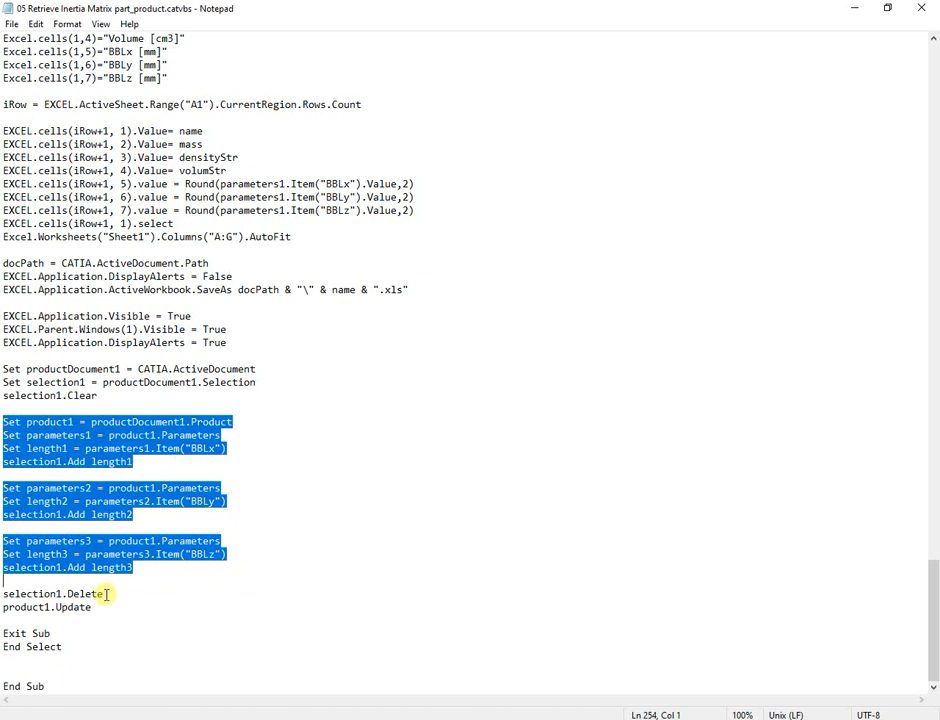
click(197, 648)
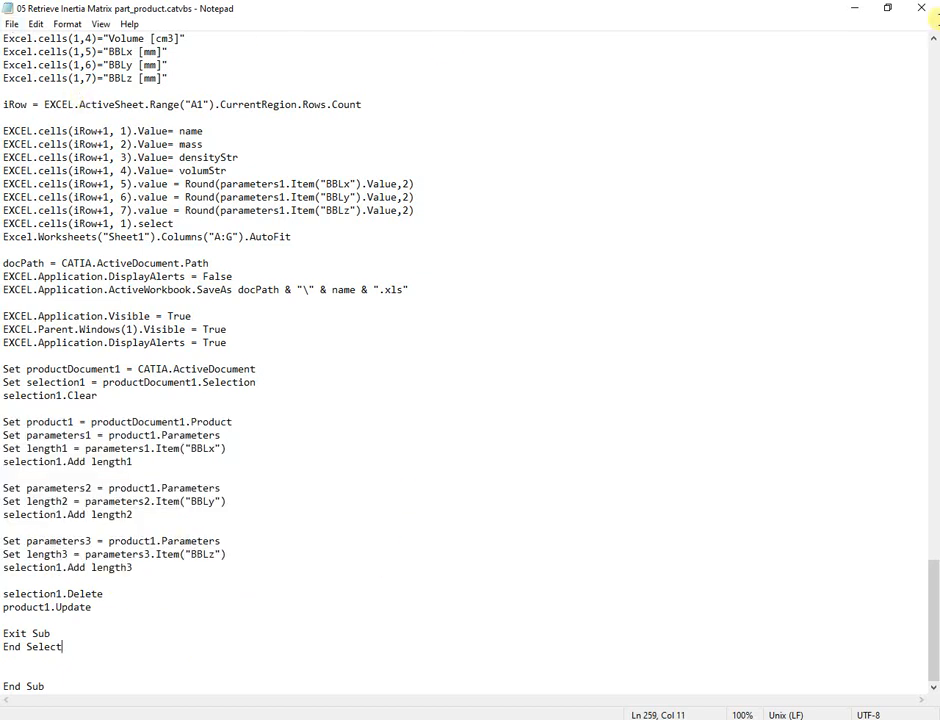
Step: Close the macro file and go up to the Test Model folder
click(932, 9)
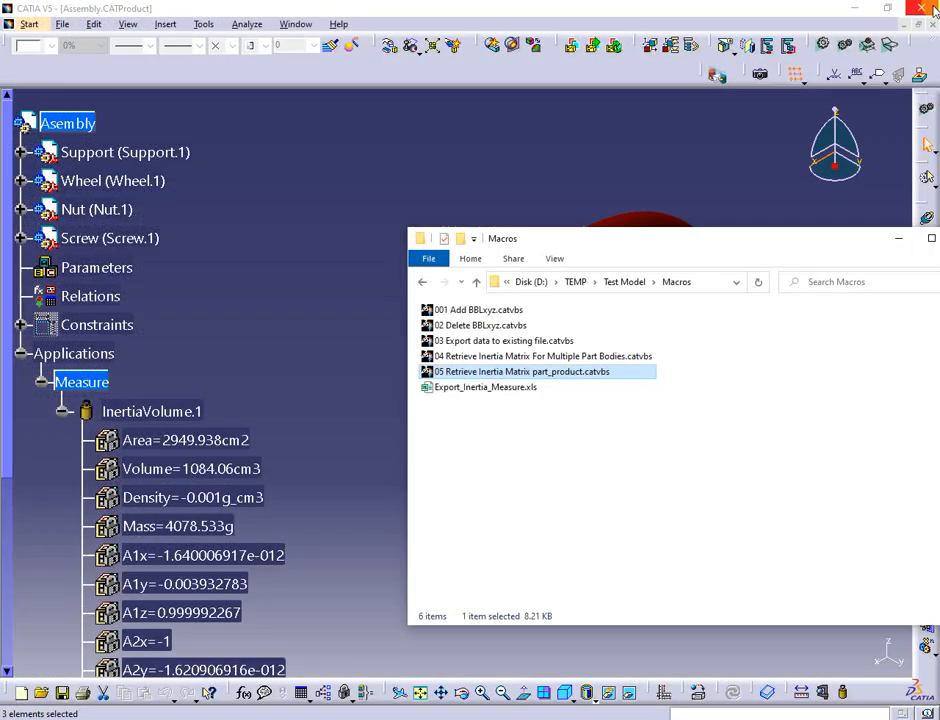
click(638, 284)
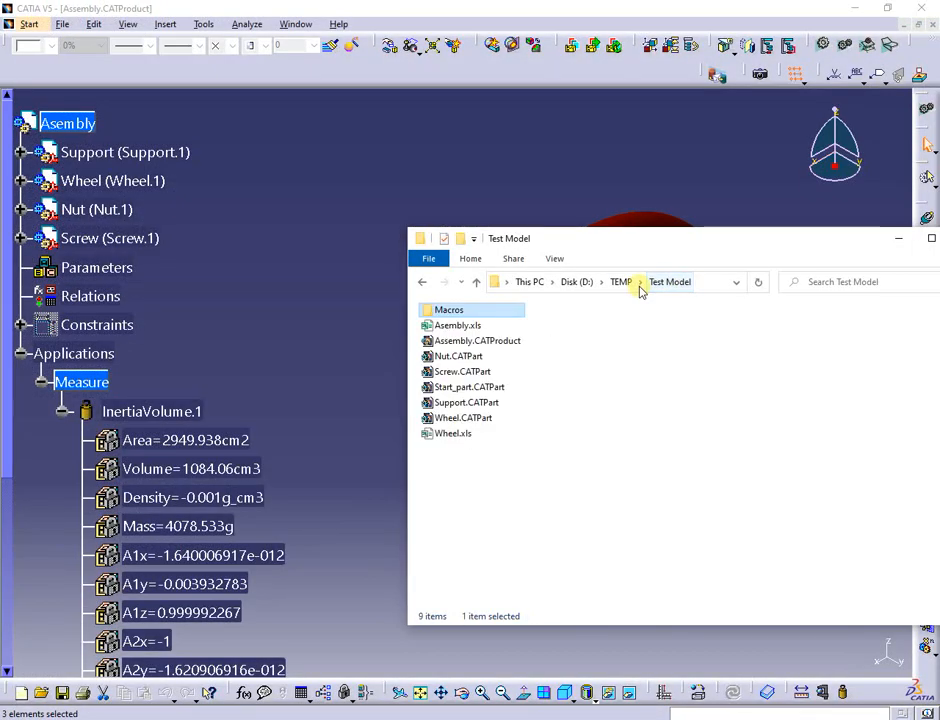